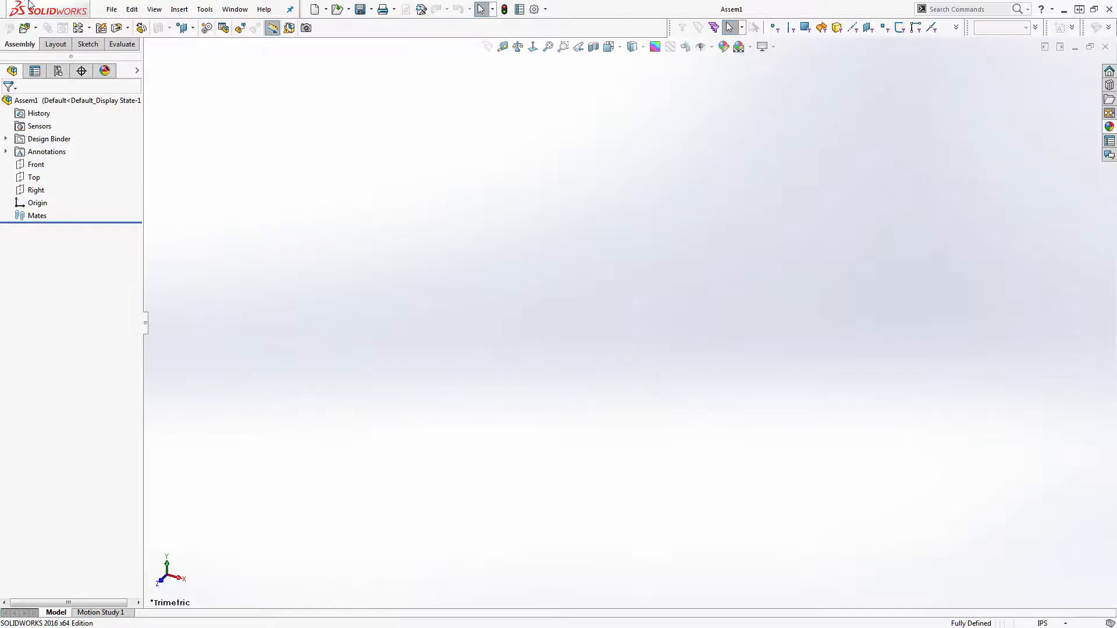
Insert the Shaft 1in part into the assembly, placed at the origin
click(27, 27)
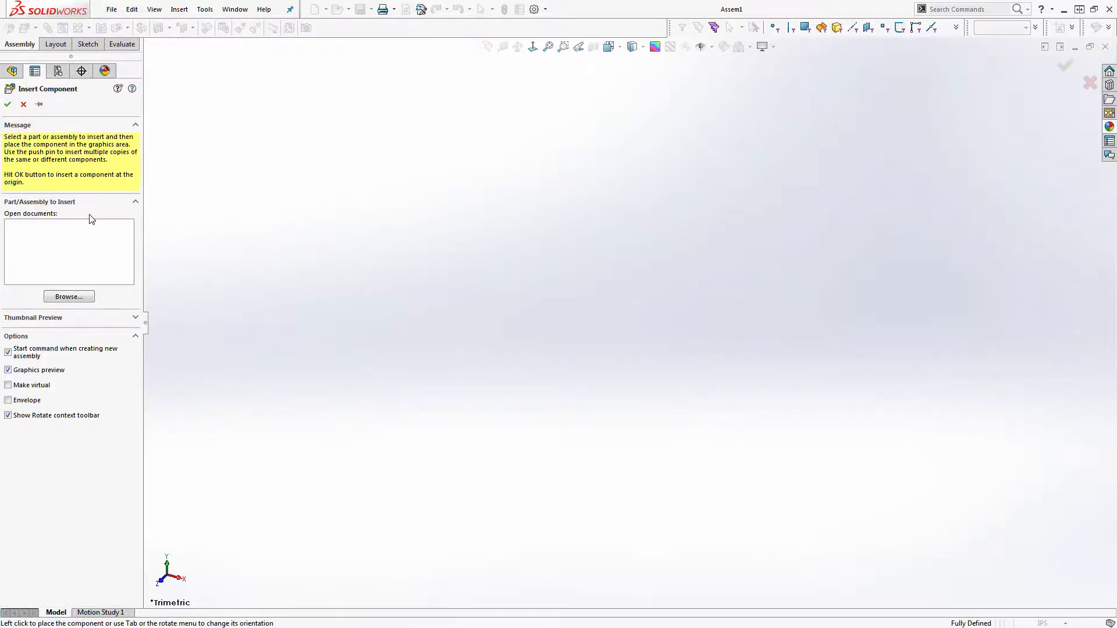
click(69, 297)
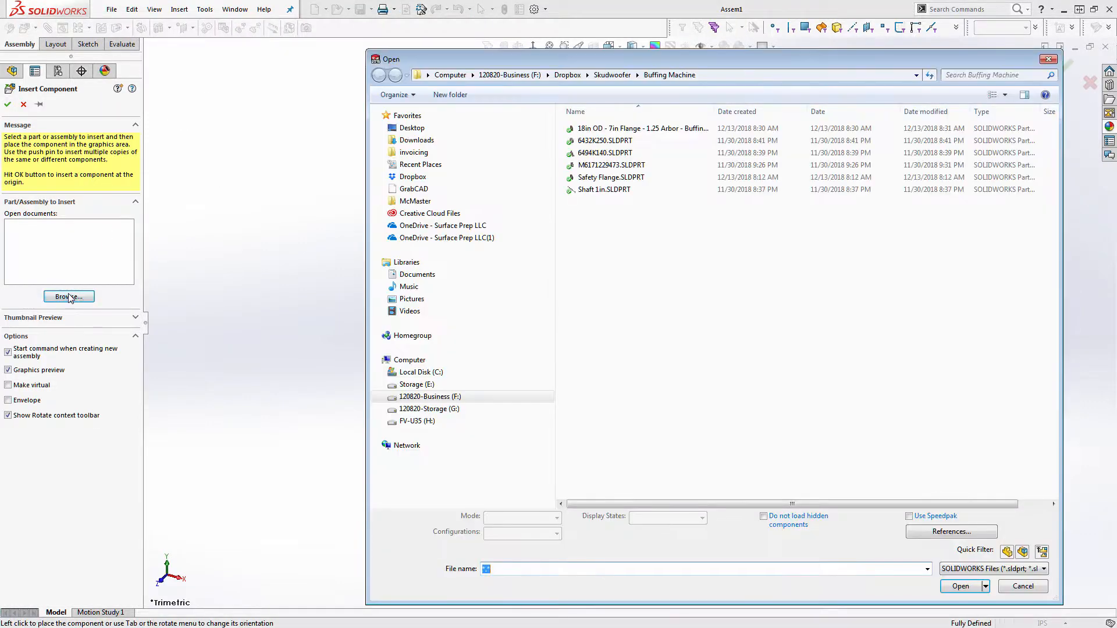
click(587, 192)
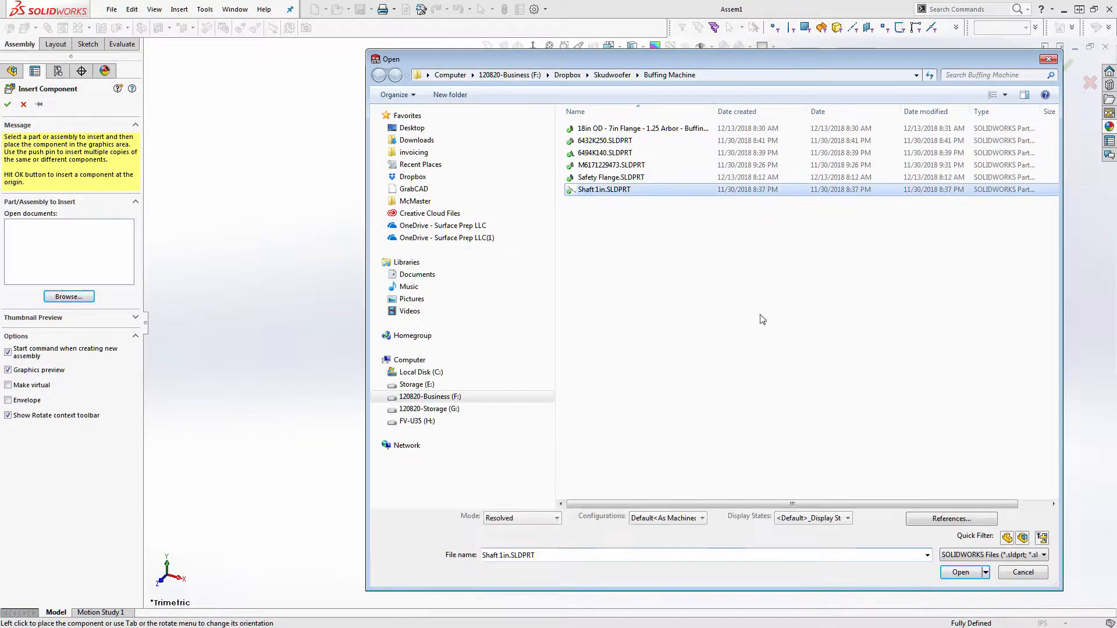
click(957, 573)
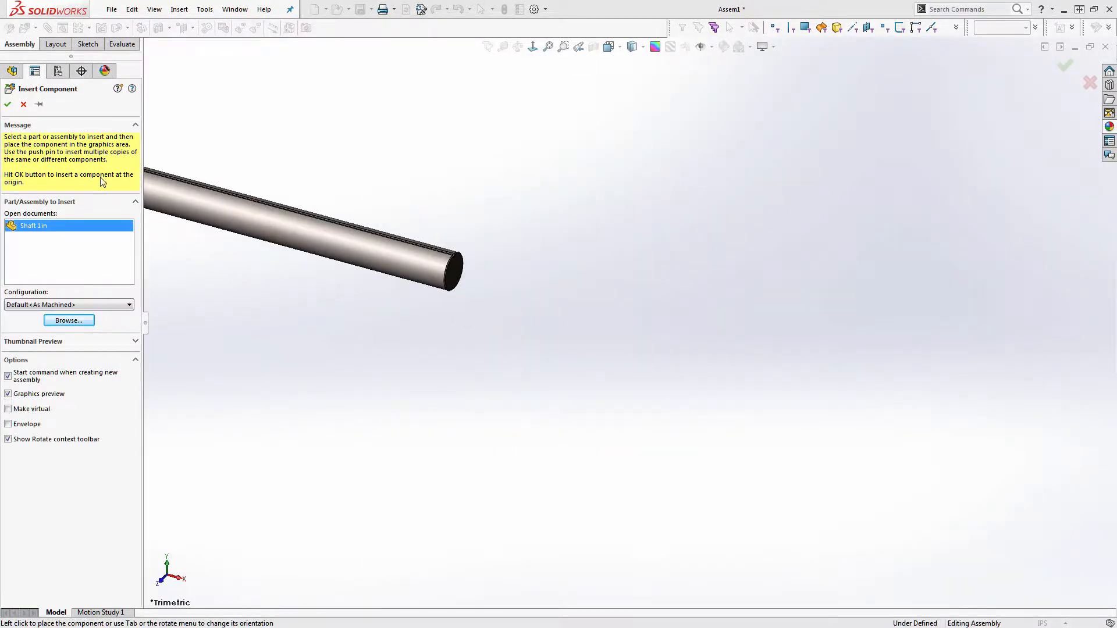
click(8, 104)
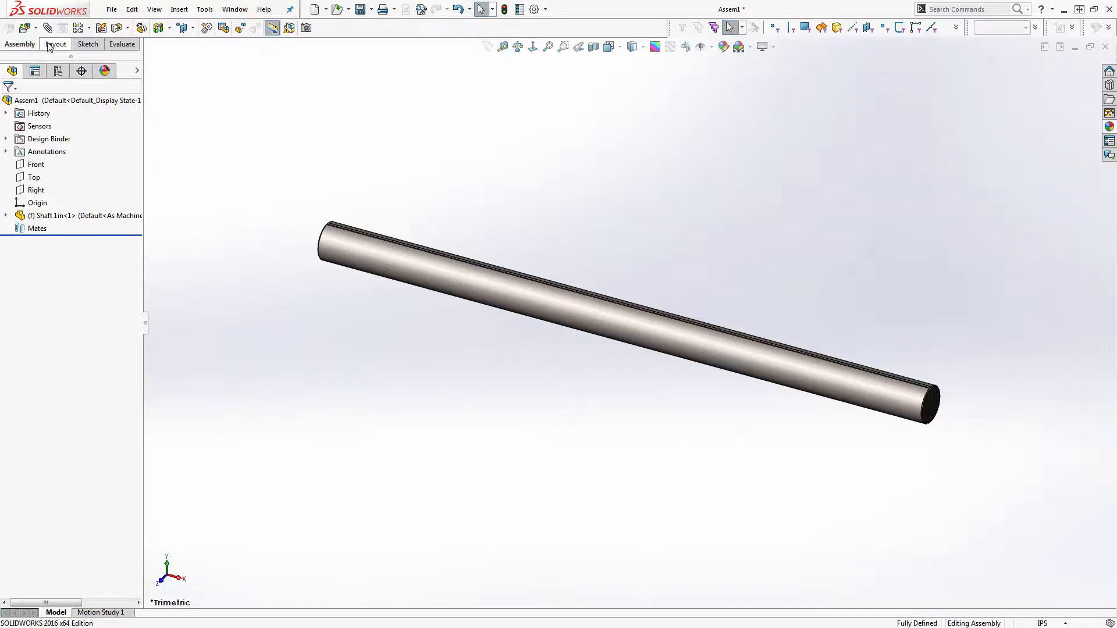
click(27, 28)
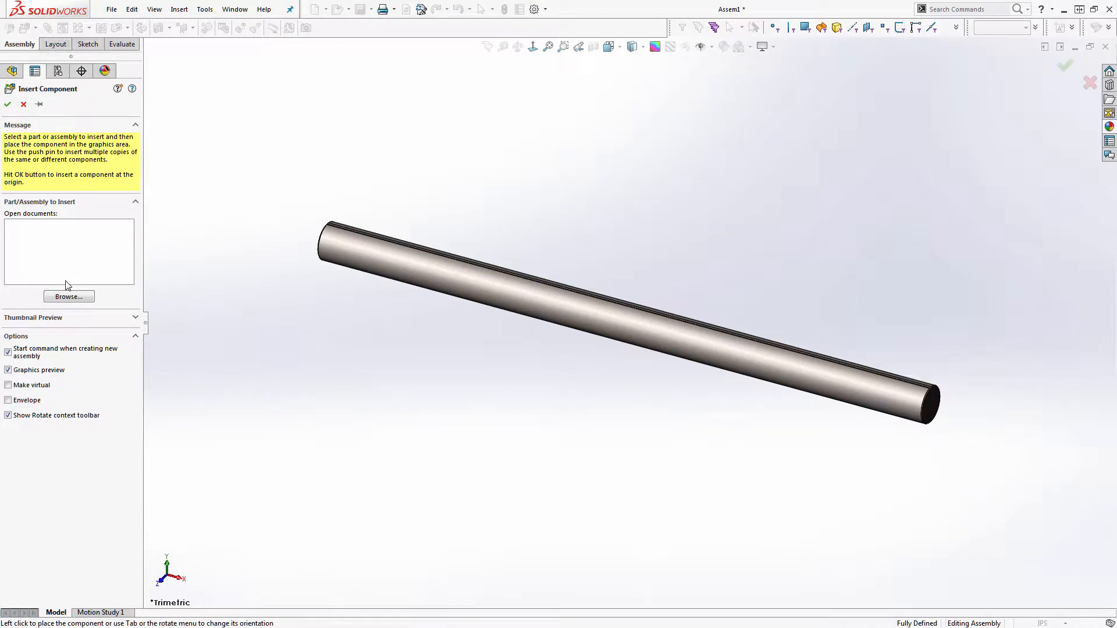
click(68, 298)
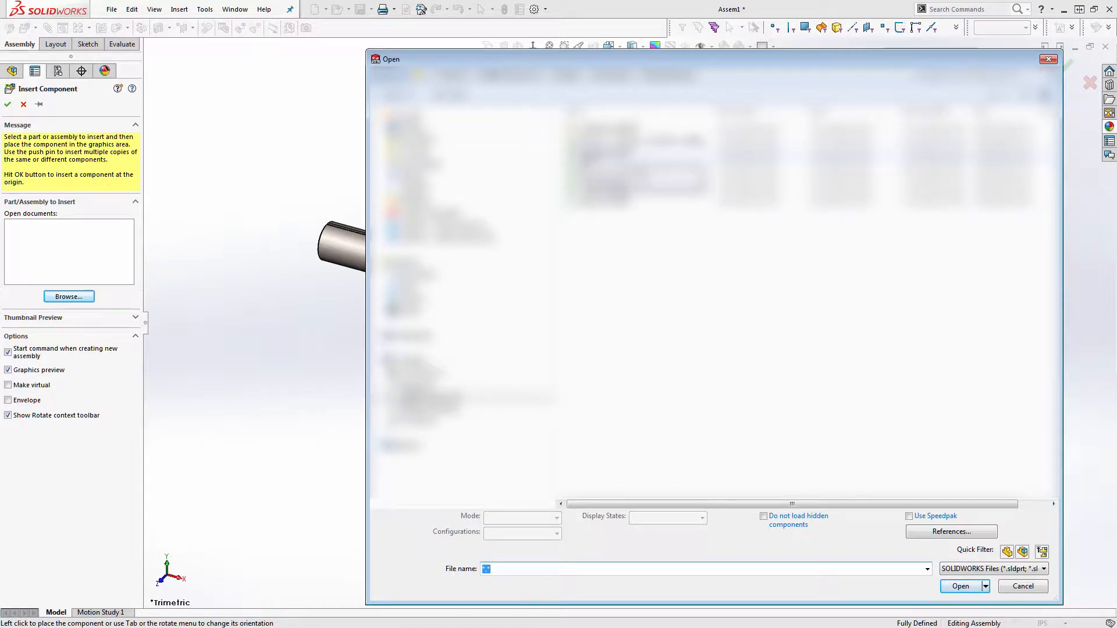
click(603, 142)
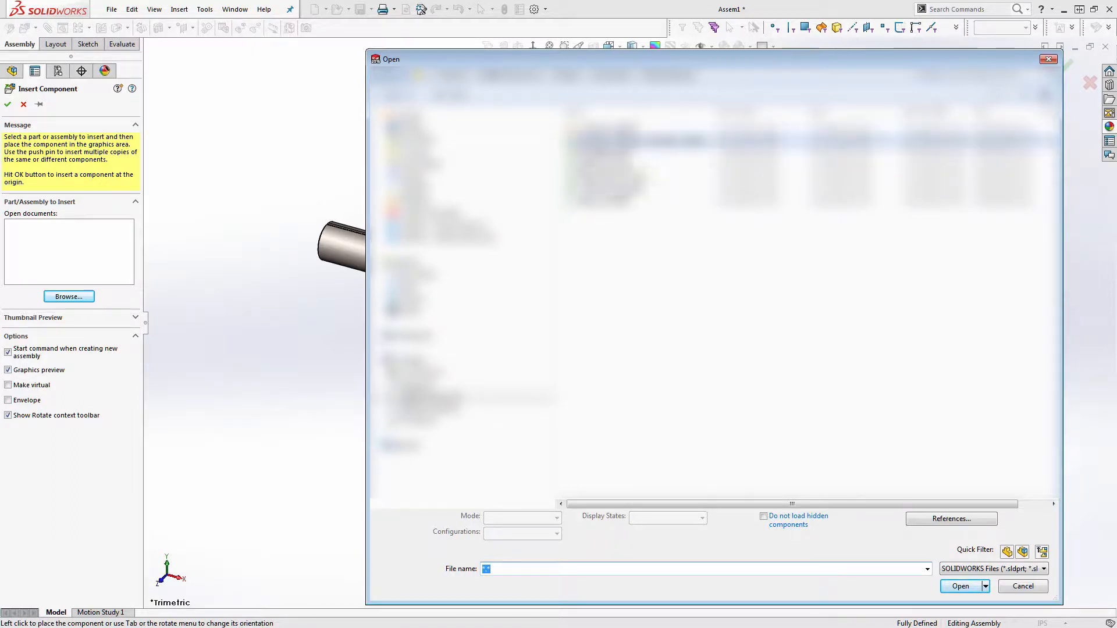
ctrl+click(599, 155)
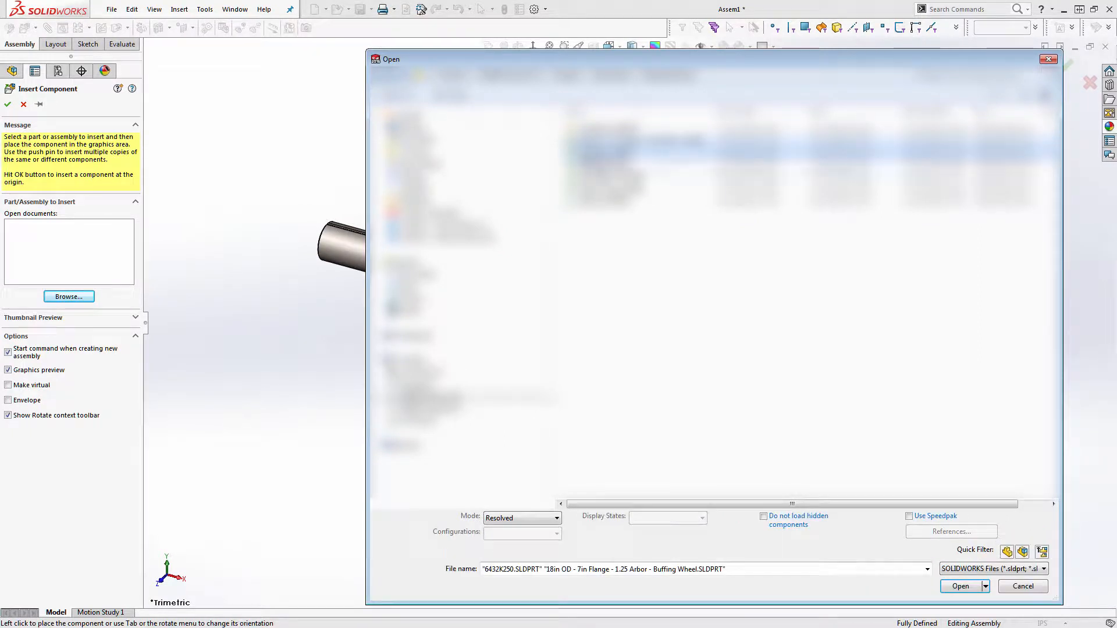
ctrl+click(599, 165)
ctrl+click(633, 177)
ctrl+click(605, 190)
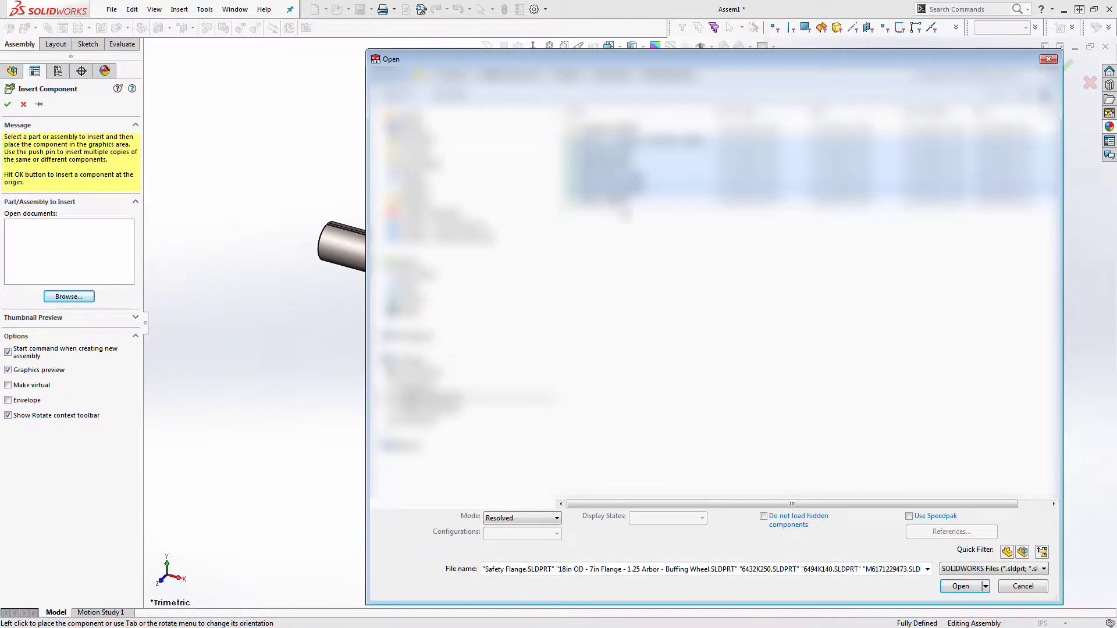
click(960, 586)
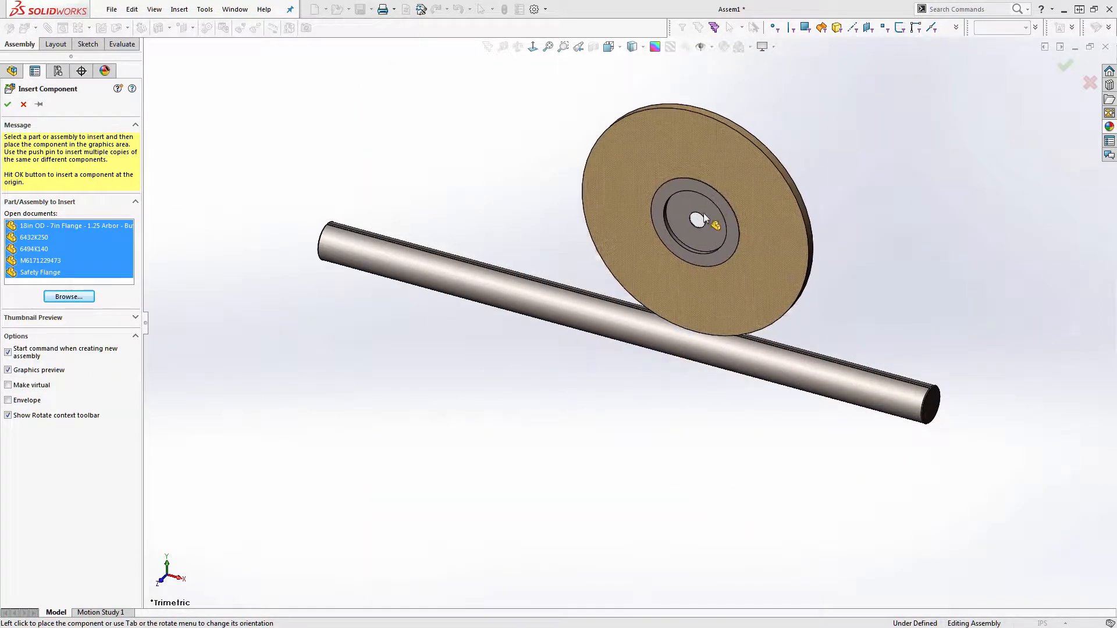
Place the buffing wheel, shaft collar, pillow block bearing, step pulley and safety flange in open space around the shaft
click(704, 217)
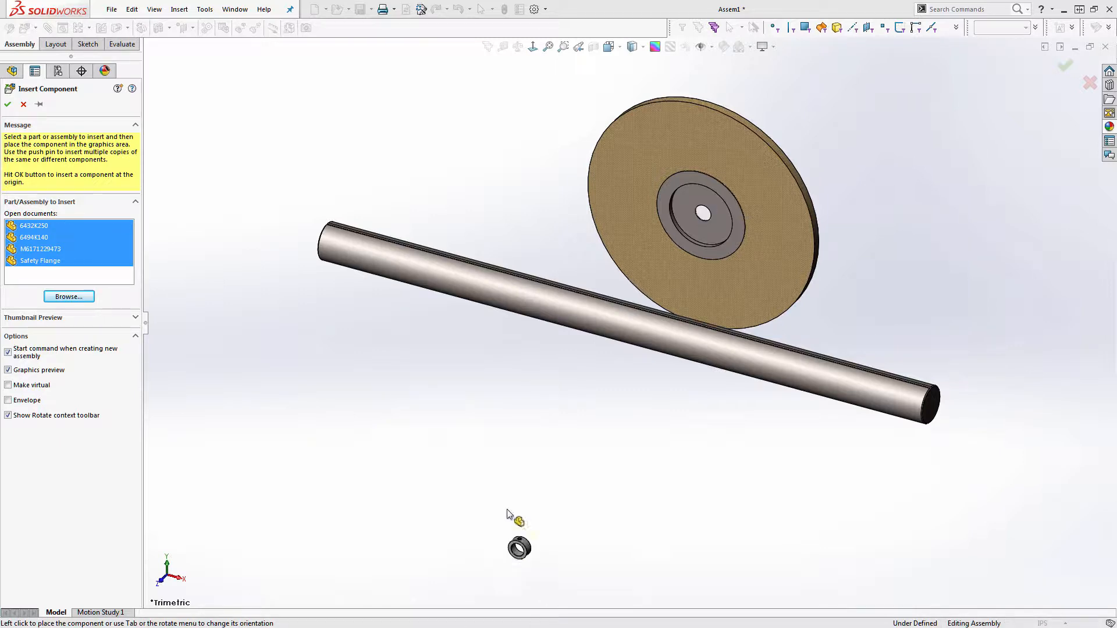
click(459, 211)
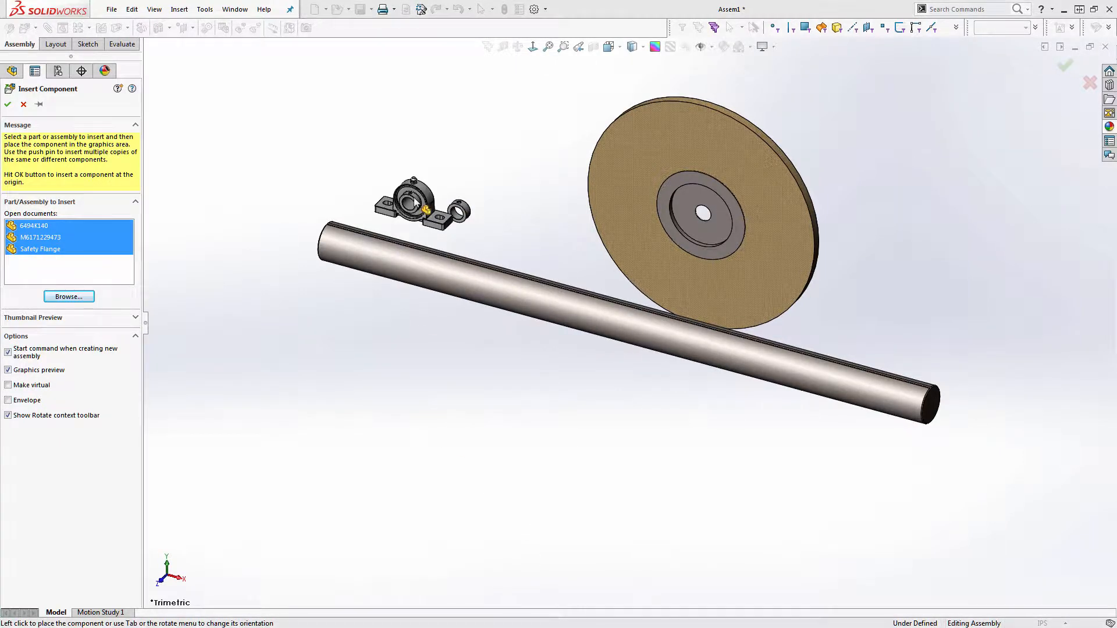
click(377, 218)
click(283, 203)
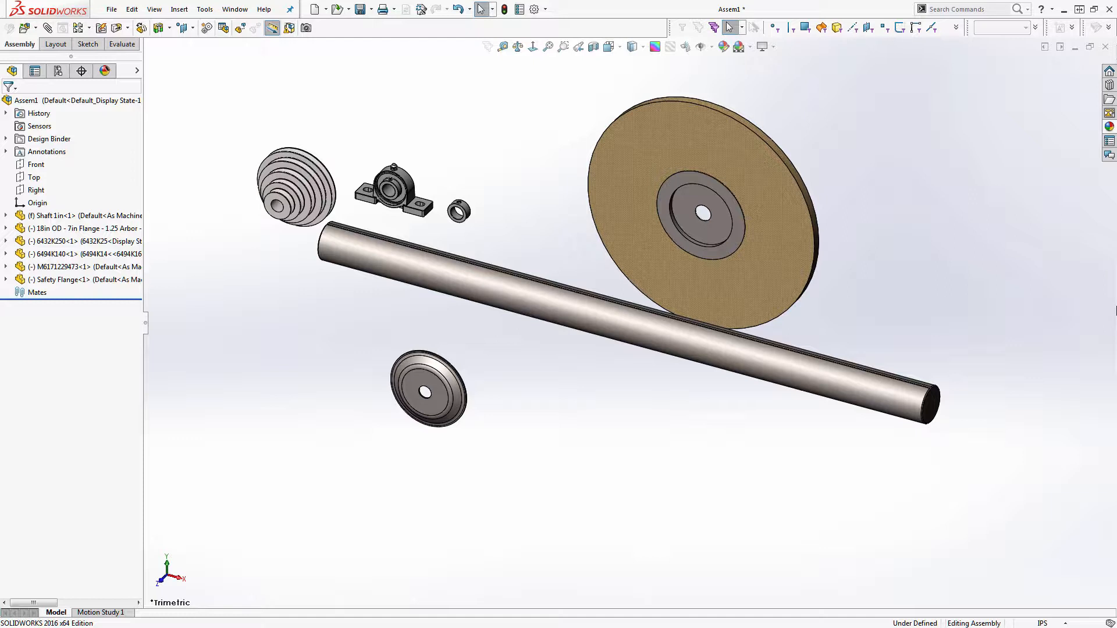
Open the shaft part and dimension the circle in Boss-Extrude1's sketch to a 1 in diameter
click(499, 294)
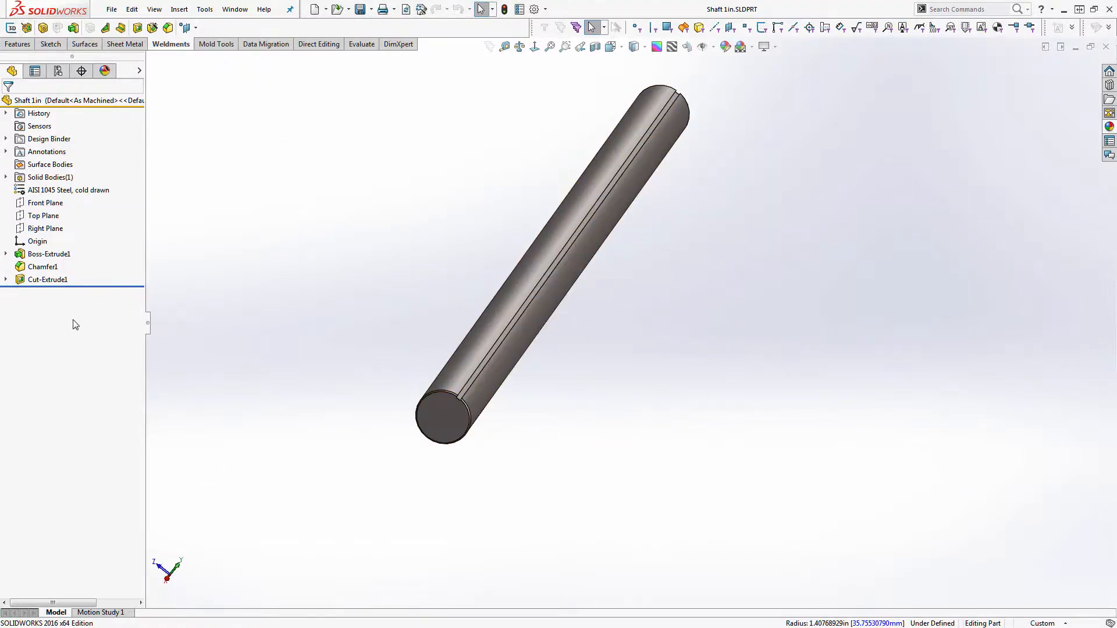
click(6, 255)
click(35, 267)
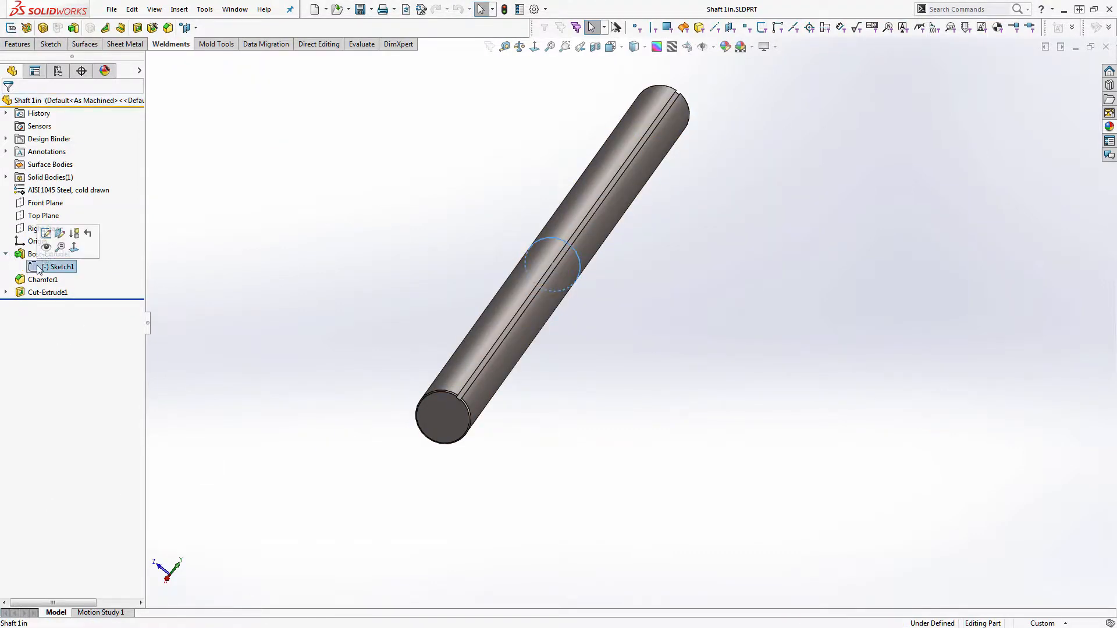
click(44, 235)
click(34, 27)
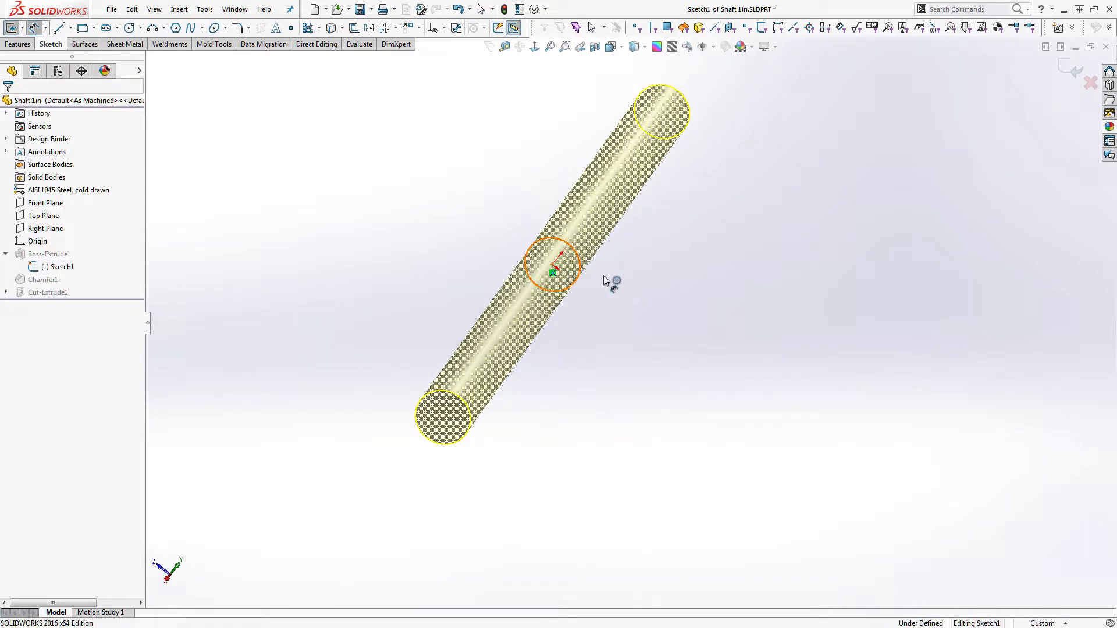
click(604, 279)
click(644, 286)
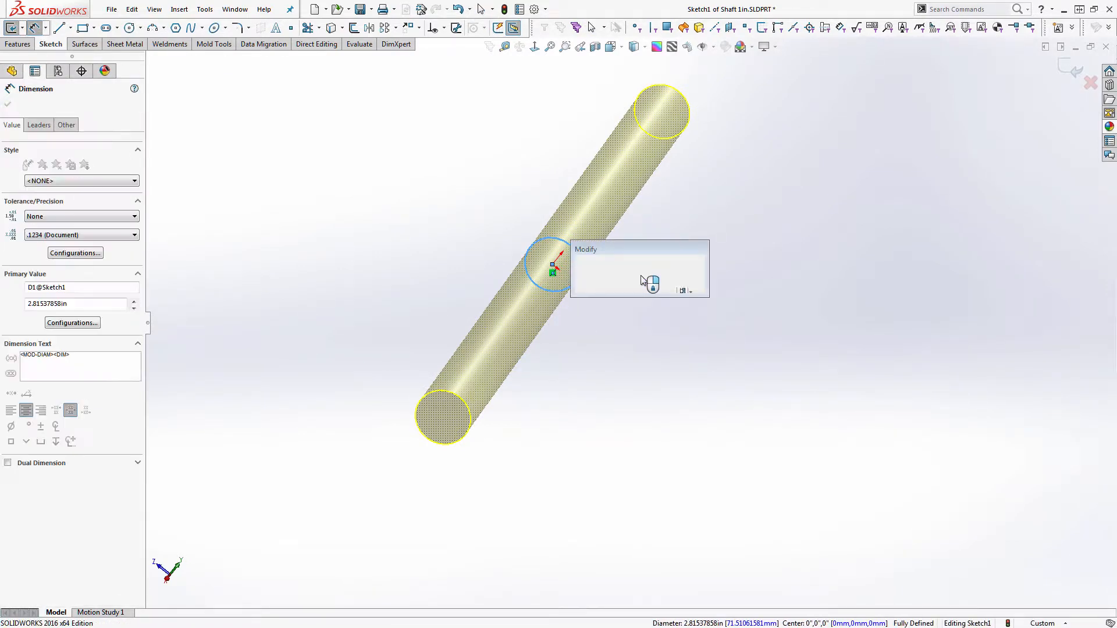
text(1)
key(Return)
scroll(861, 272, up, 3)
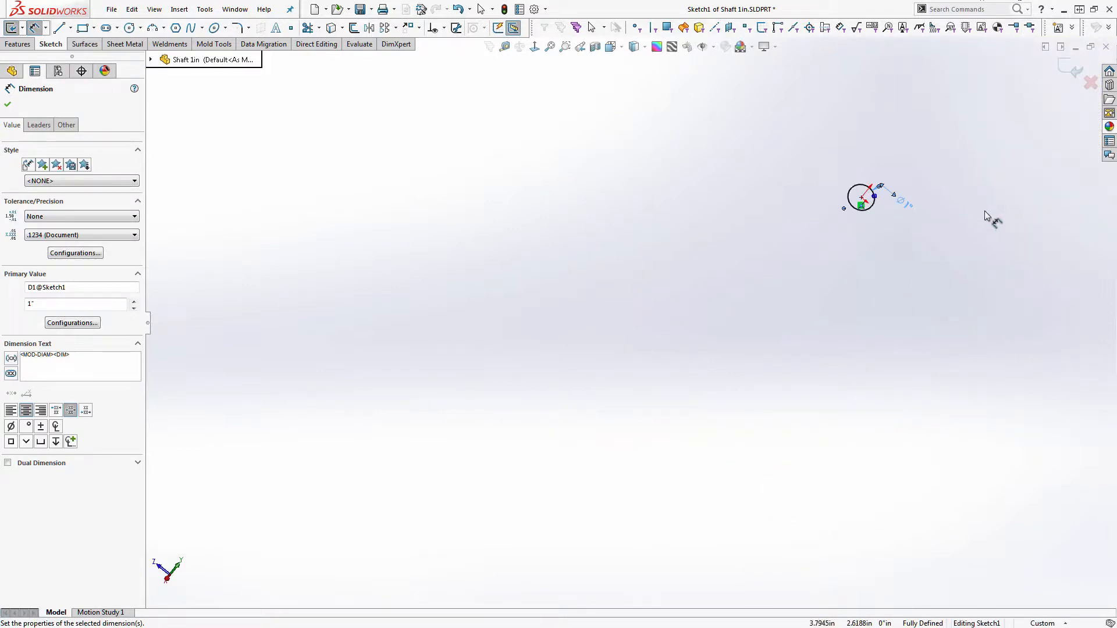
click(1072, 70)
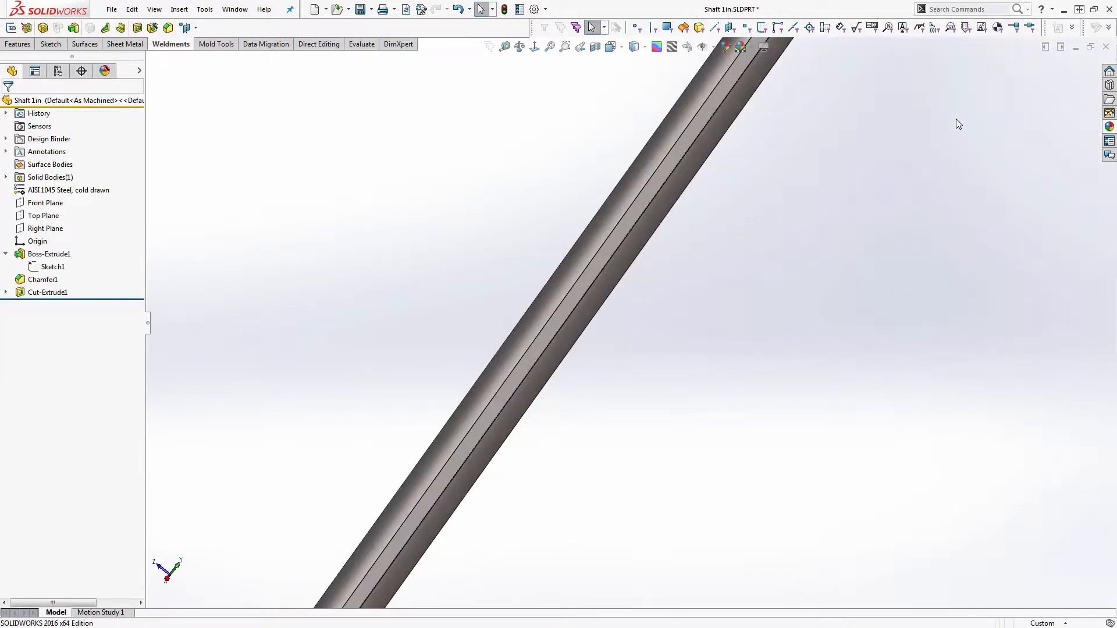
Close the shaft part, saving its changes, and return to the assembly
scroll(849, 242, up, 3)
middle_drag(763, 313, 805, 206)
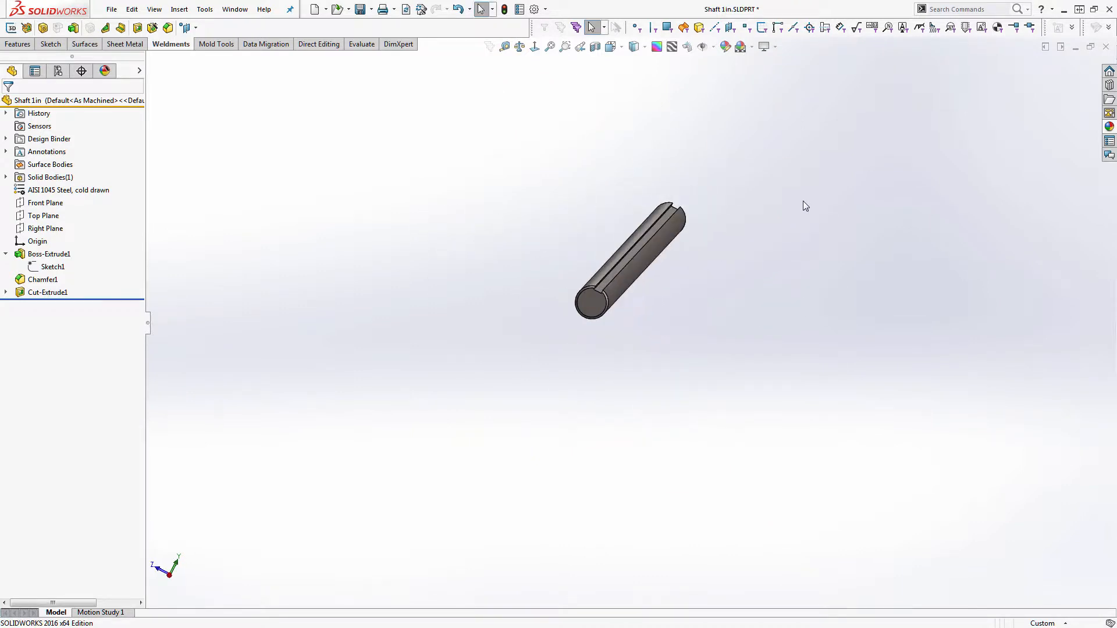
click(1105, 47)
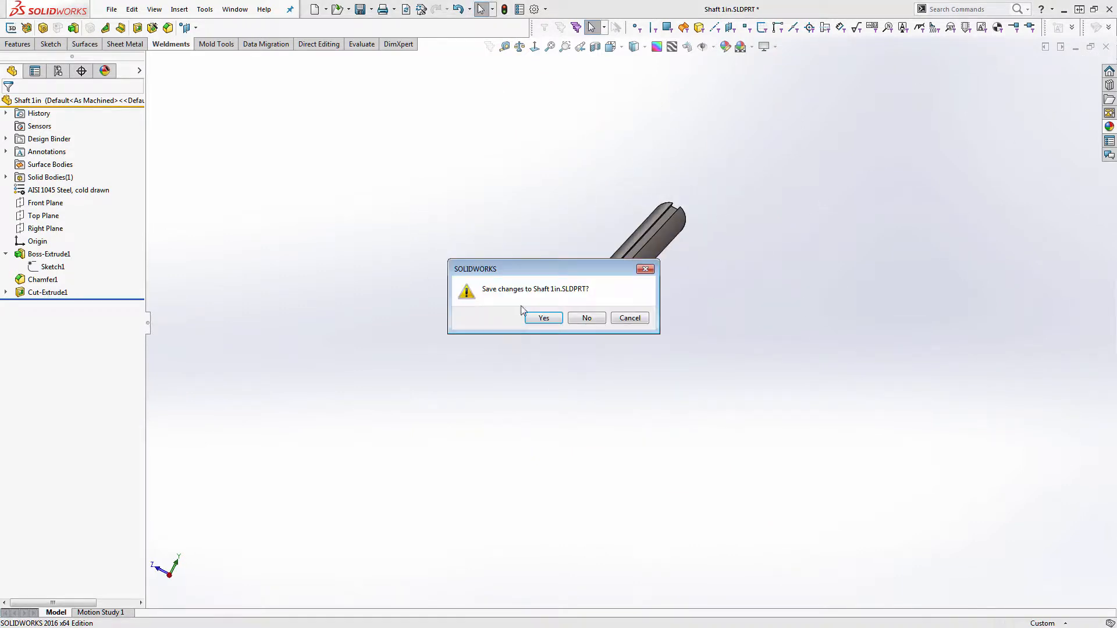
click(533, 317)
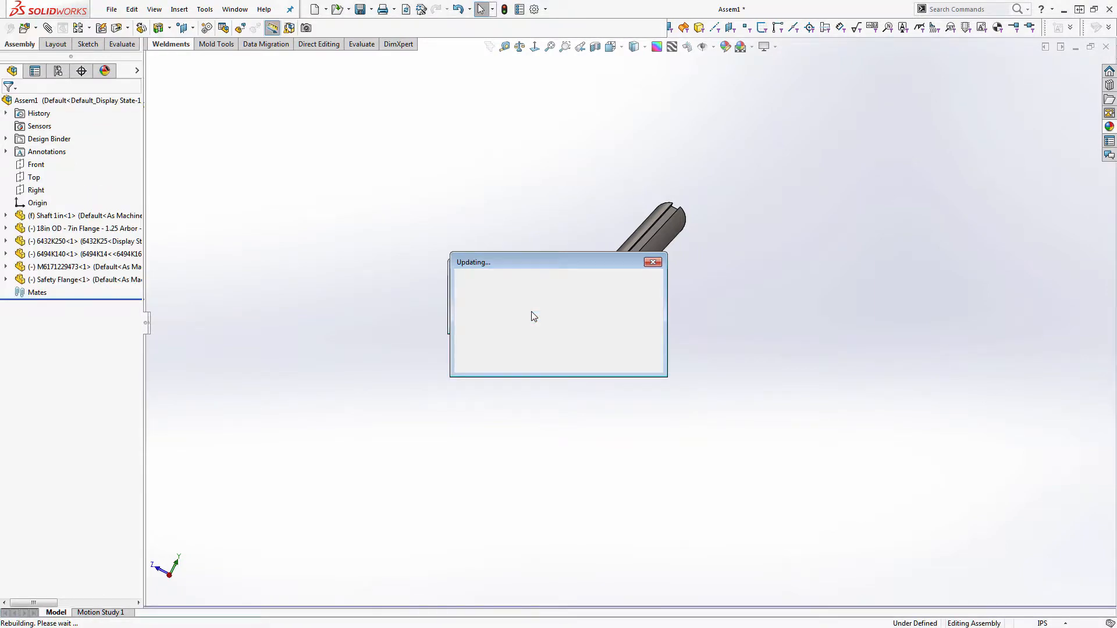
Mate the pillow block bearing's bore concentric with the shaft's cylindrical face
scroll(507, 306, down, 4)
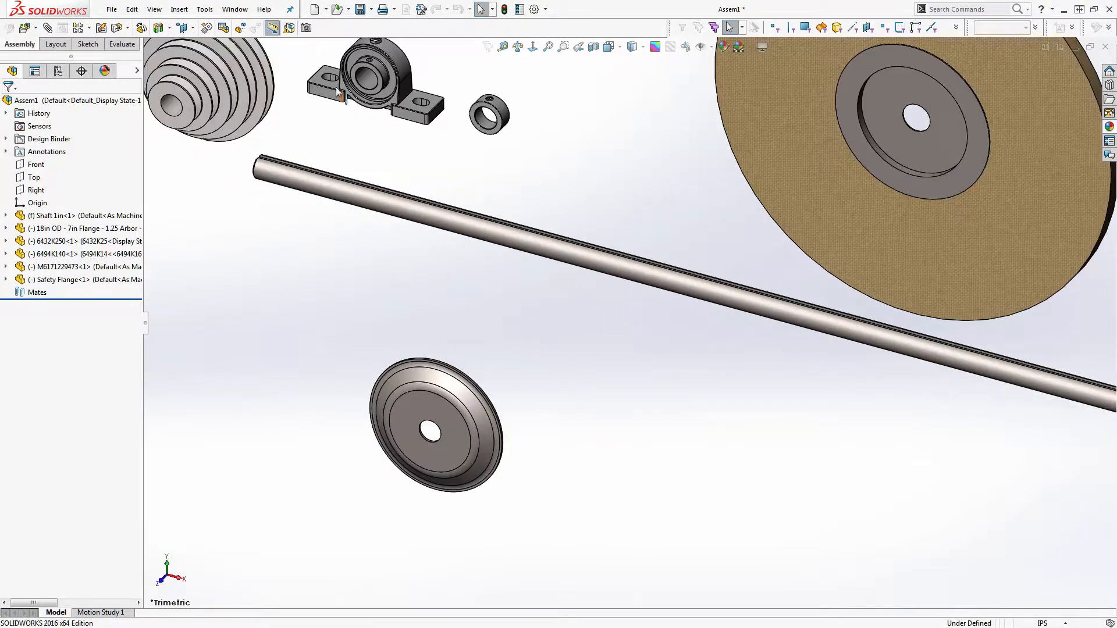
click(375, 84)
ctrl+click(366, 193)
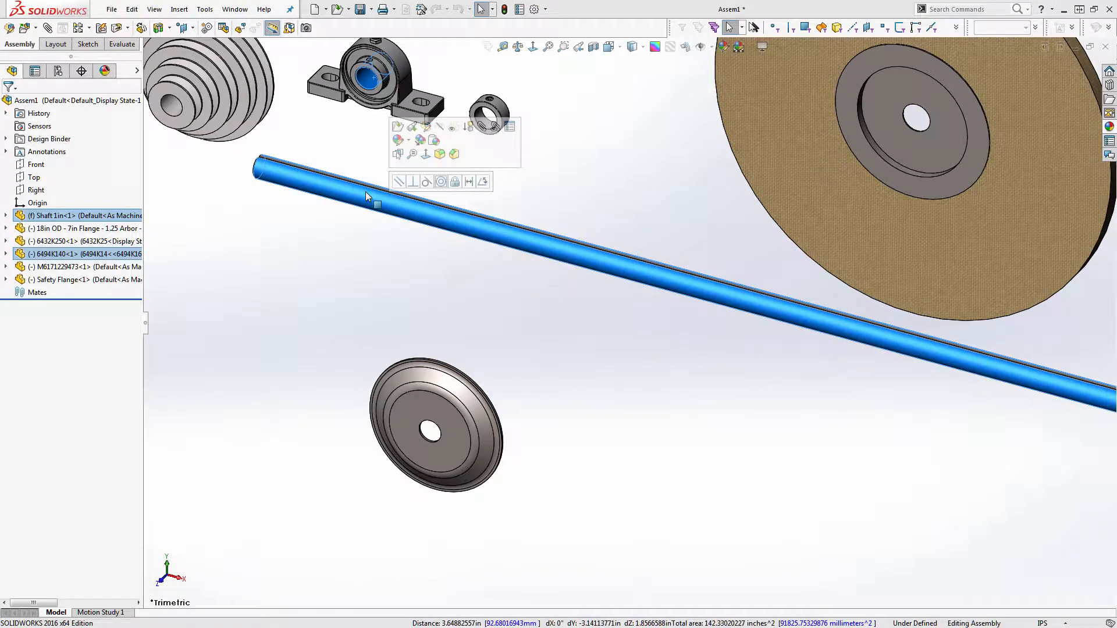
click(441, 181)
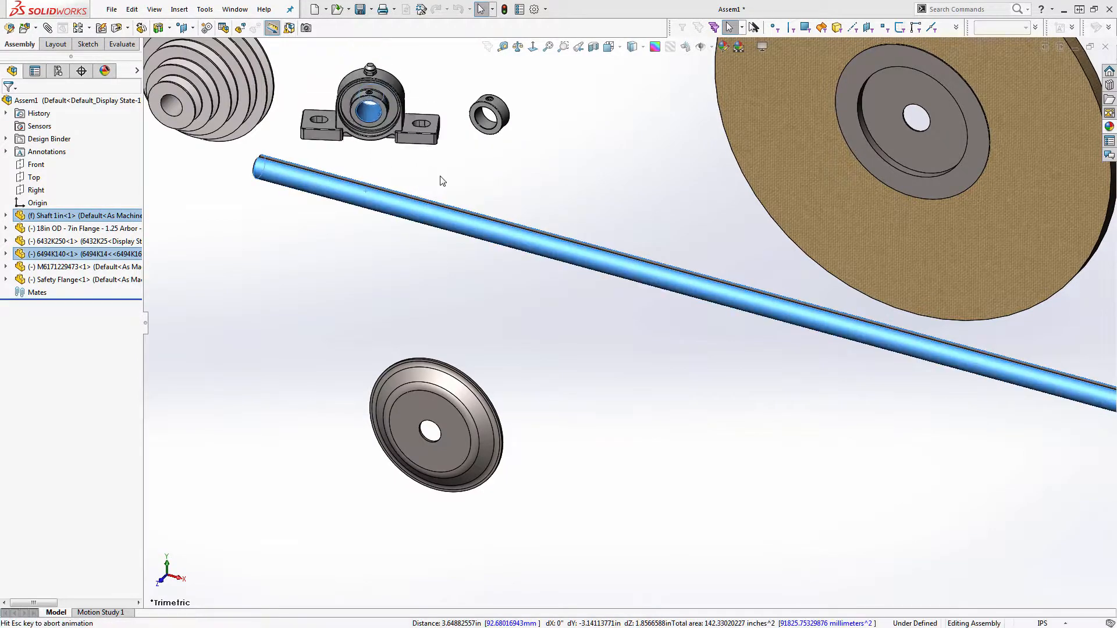
Mate the step pulley's bore concentric with the shaft
middle_drag(372, 233, 393, 222)
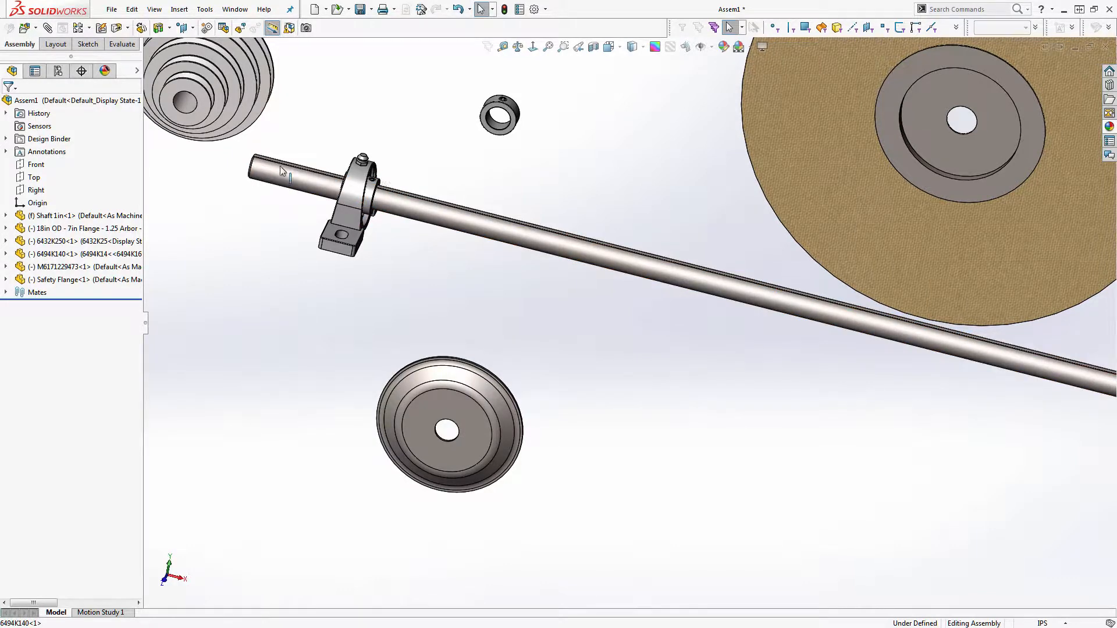
click(185, 100)
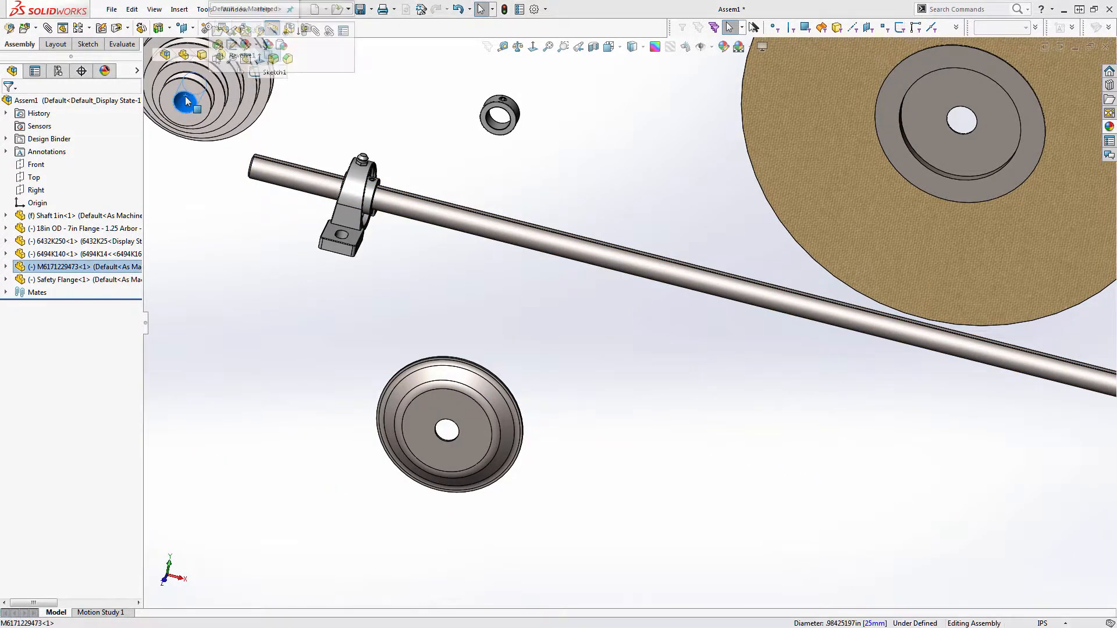
ctrl+click(304, 179)
click(383, 174)
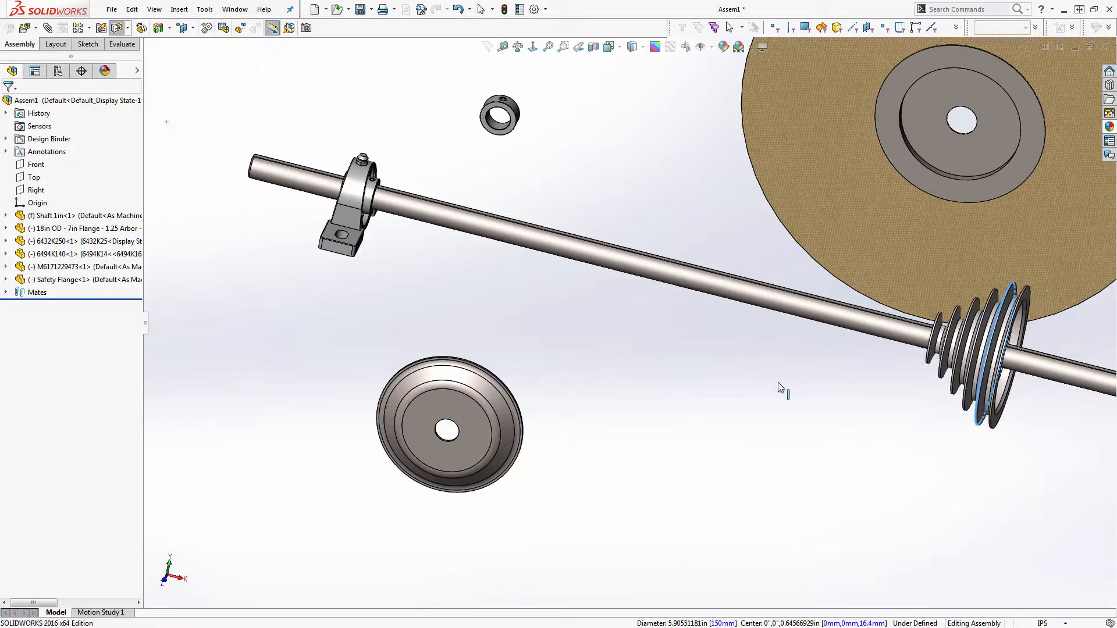
Make a copy of the pillow block bearing below the shaft, and delete that copy
ctrl+drag(342, 218, 445, 315)
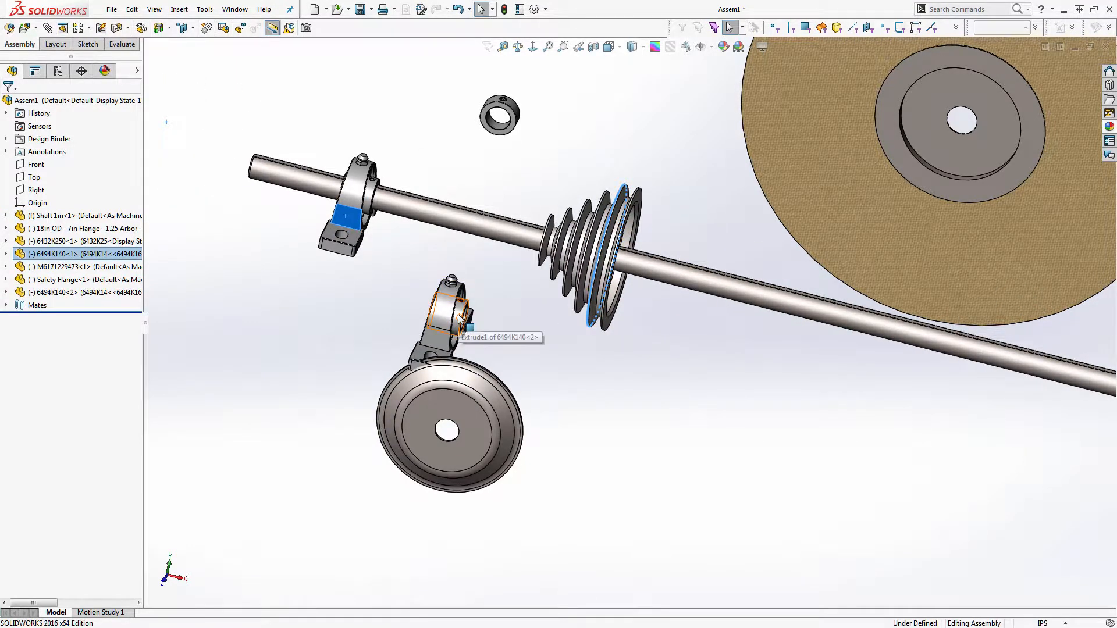
click(445, 309)
key(Delete)
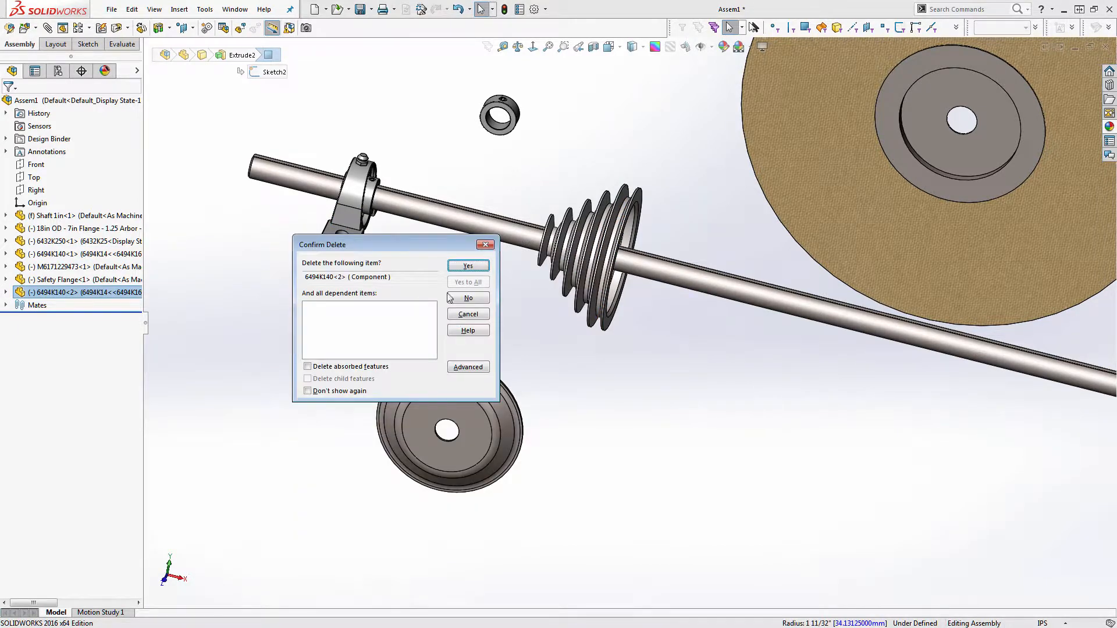
click(467, 266)
Move the shaft collar just above the pillow block bearing and place a copy of the safety flange near the shaft's bearing end
scroll(526, 256, up, 3)
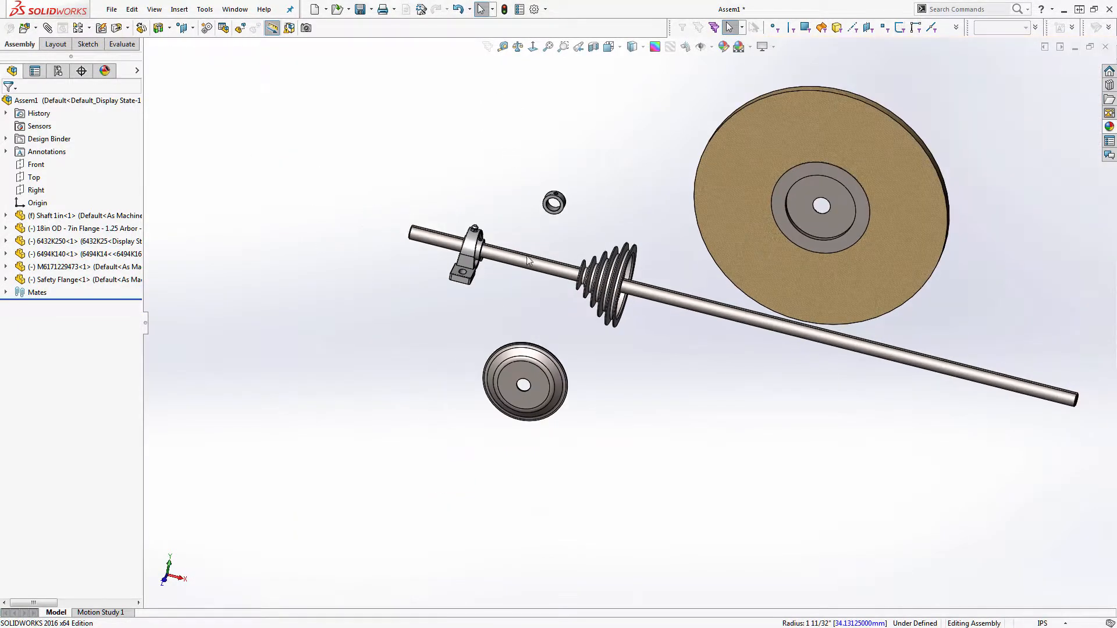
scroll(547, 211, down, 5)
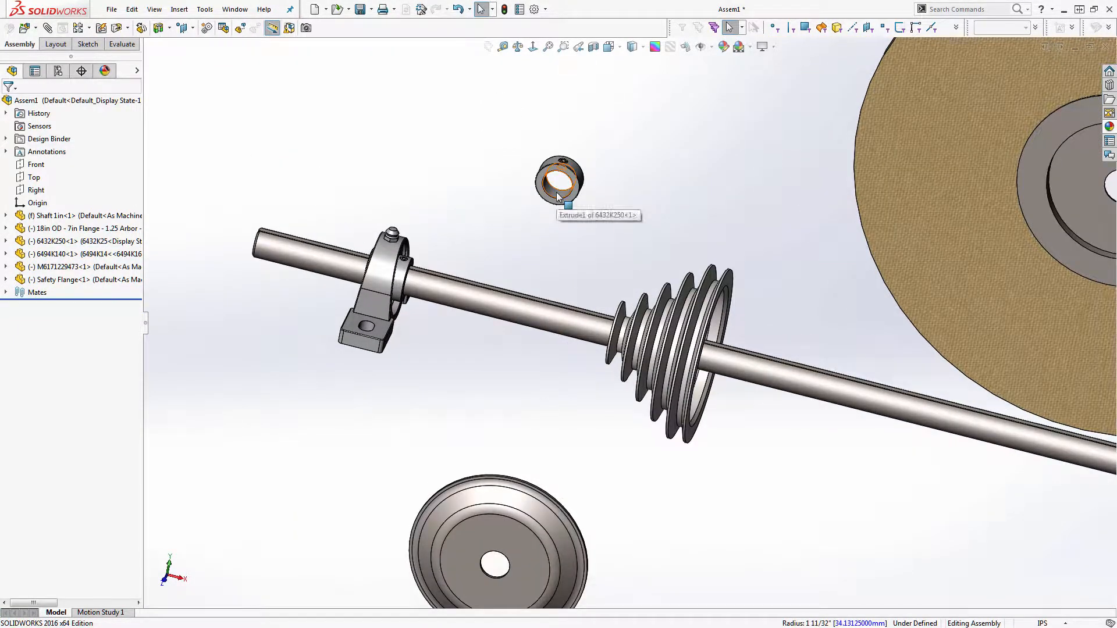
click(556, 192)
drag(556, 192, 418, 192)
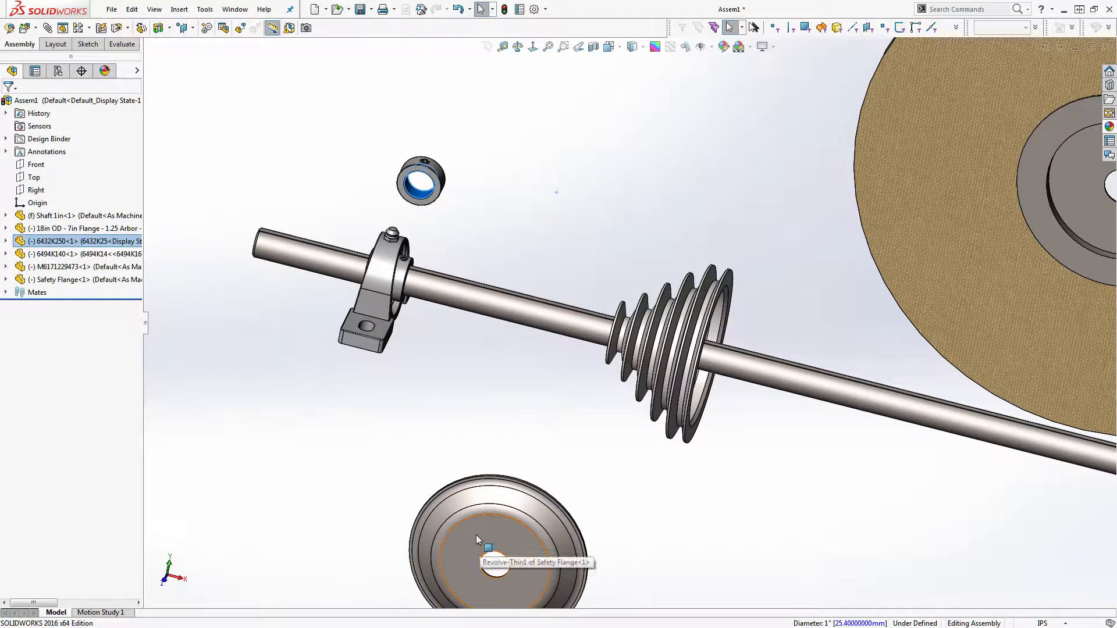
ctrl+drag(475, 535, 280, 334)
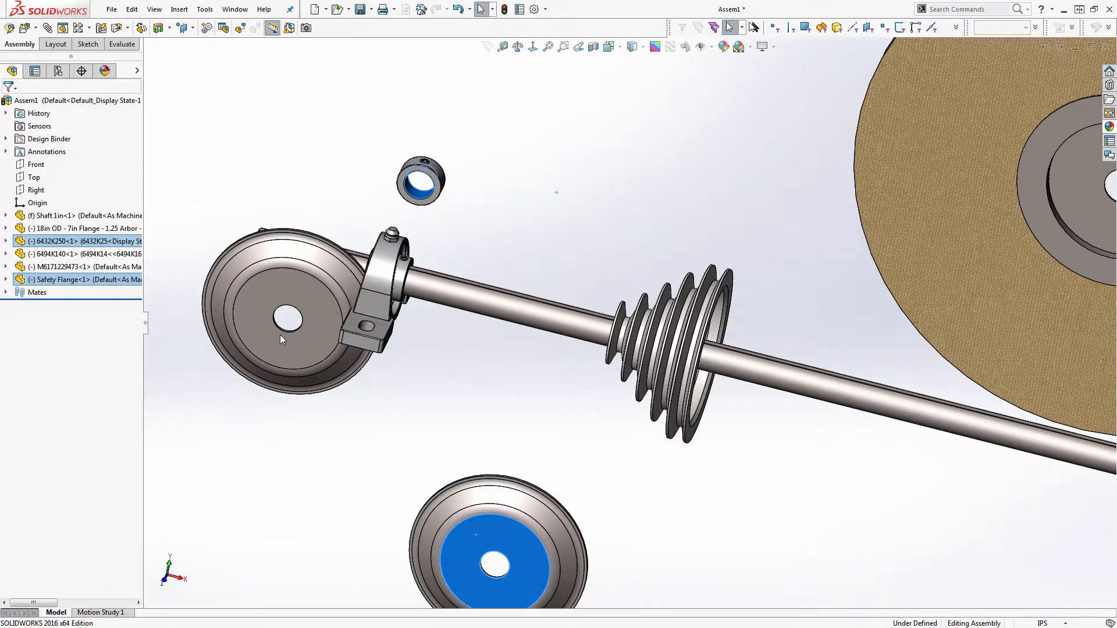
Mate the bore of the copied safety flange at the bearing end concentric with the shaft's cylindrical face
scroll(364, 324, down, 8)
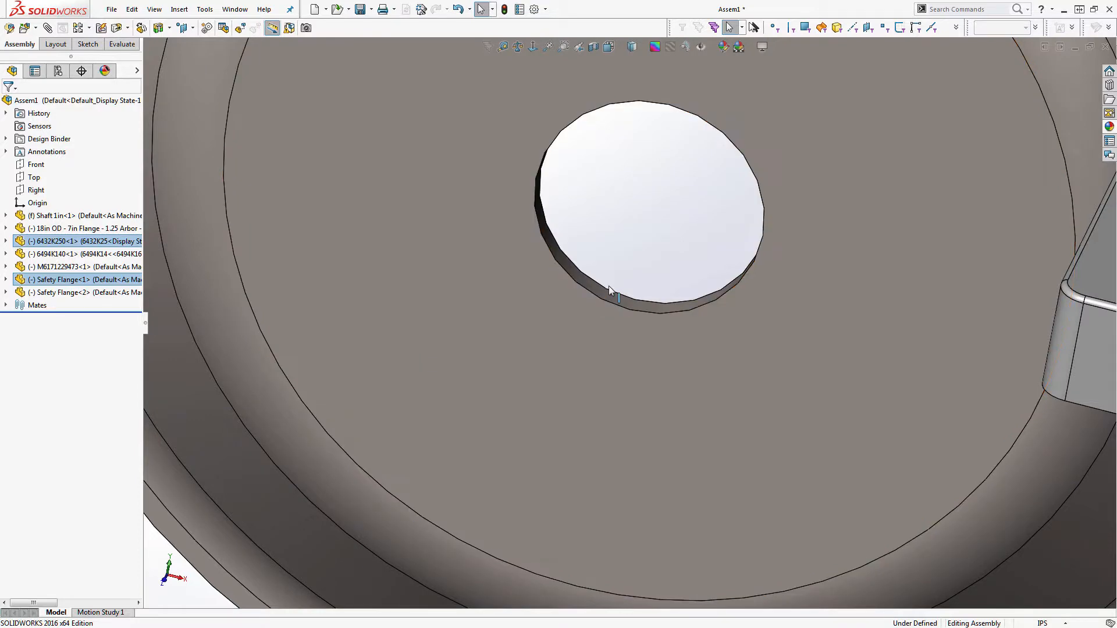
click(602, 292)
scroll(668, 285, up, 5)
scroll(667, 288, up, 3)
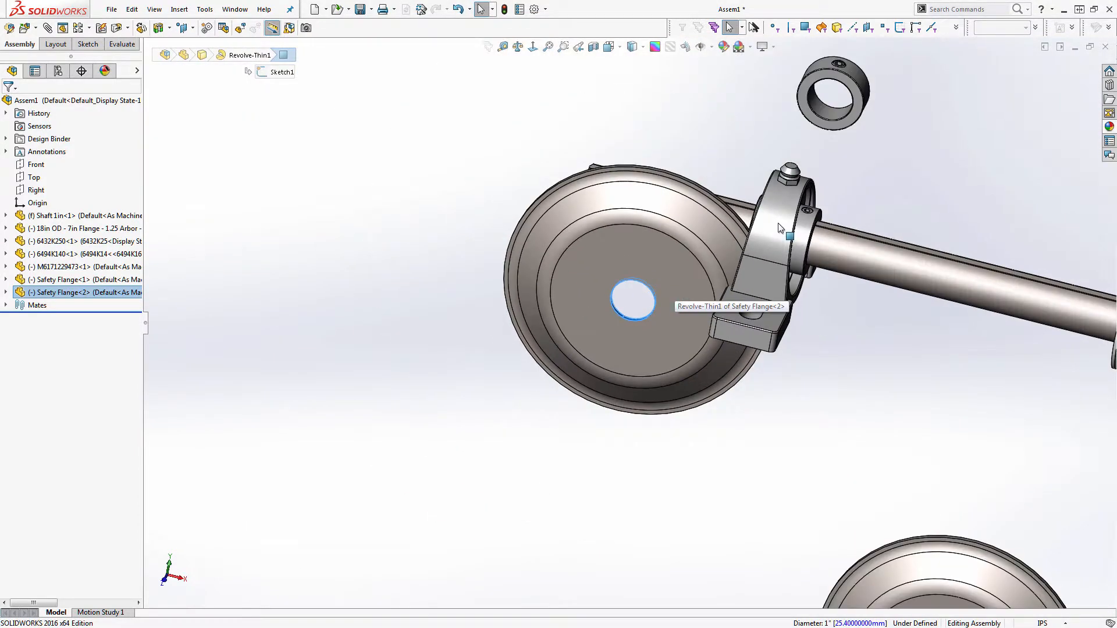
ctrl+click(747, 225)
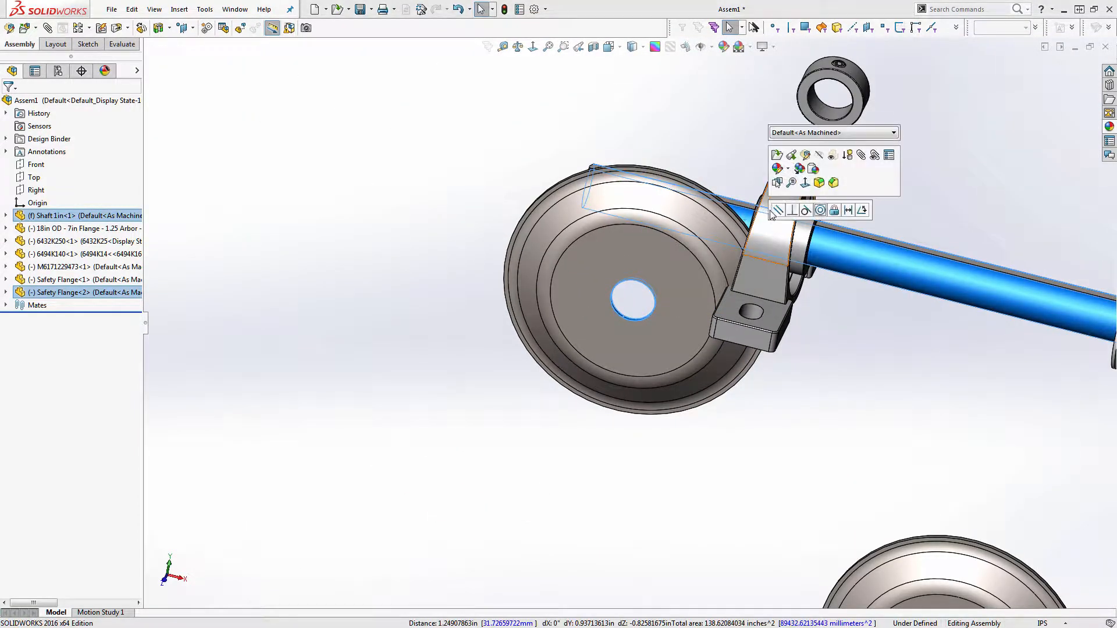
click(820, 210)
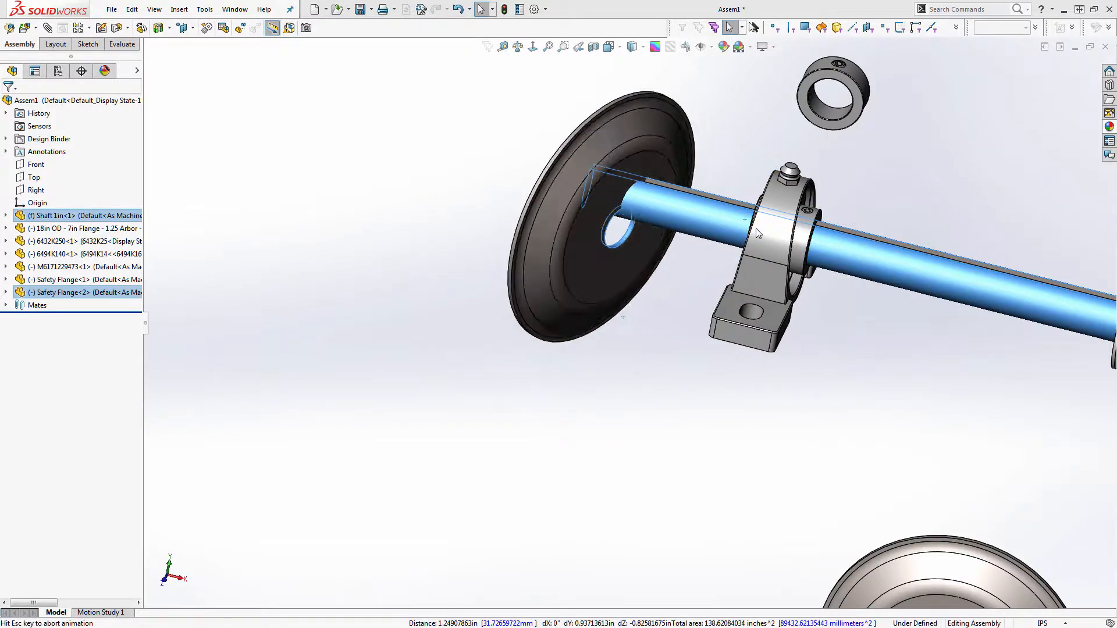
Mate the shaft collar's bore concentric with the shaft and slide the collar between the flange and the pillow block bearing
click(821, 116)
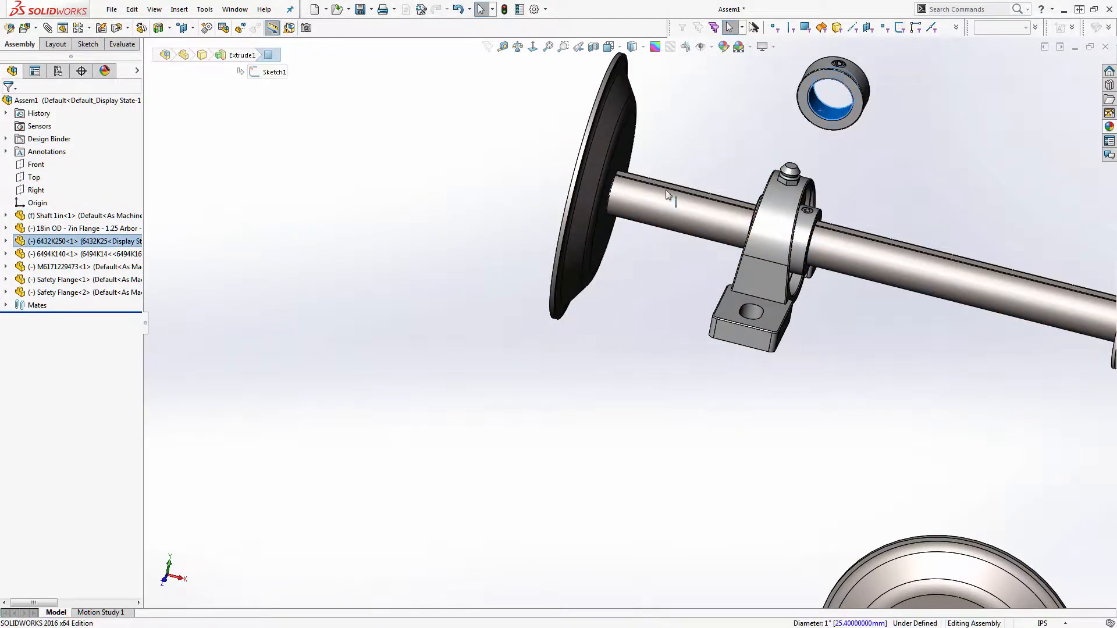
ctrl+click(664, 195)
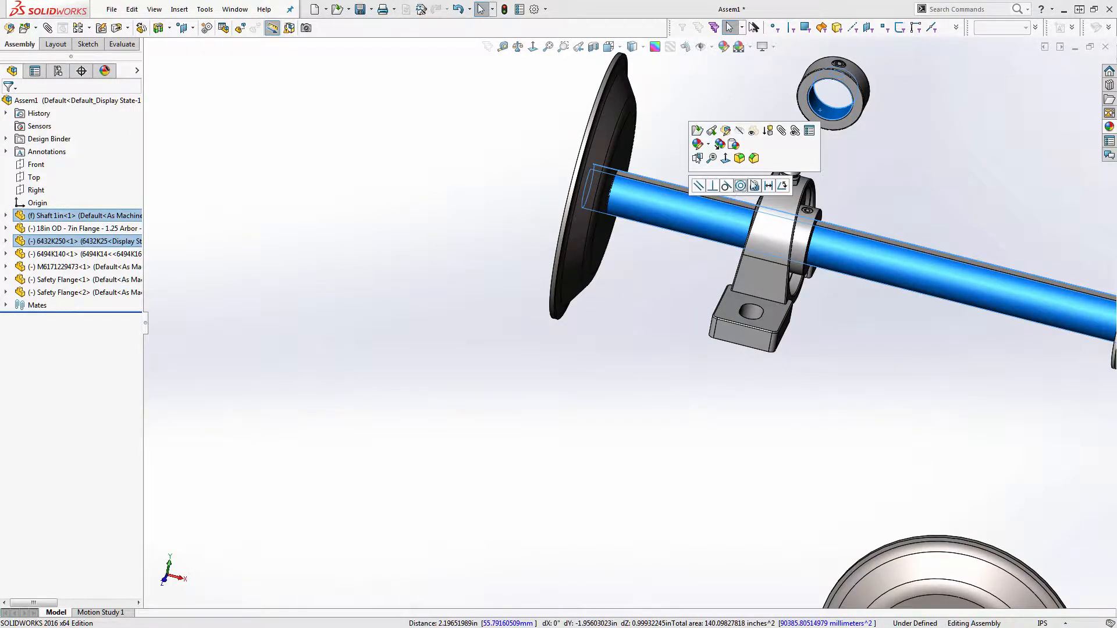
click(740, 185)
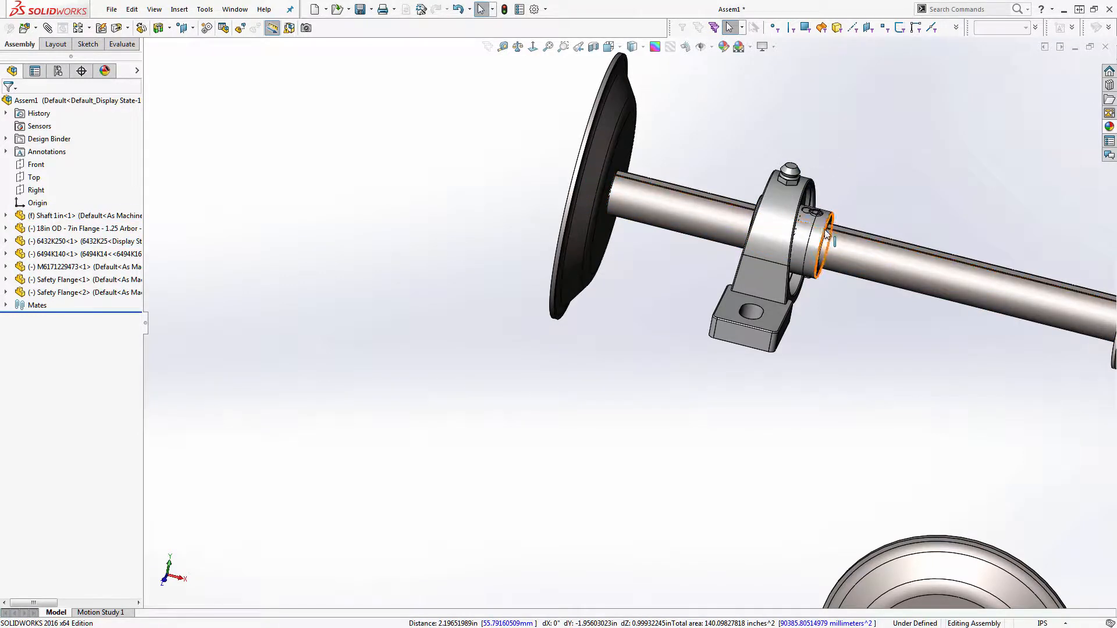
click(821, 229)
drag(822, 231, 659, 214)
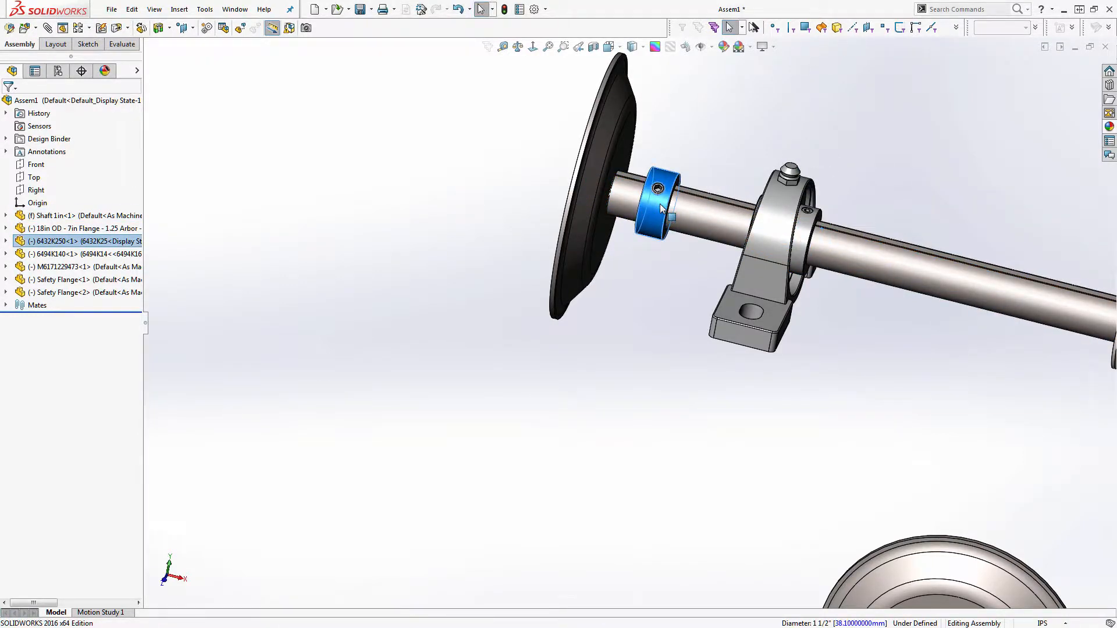
click(345, 242)
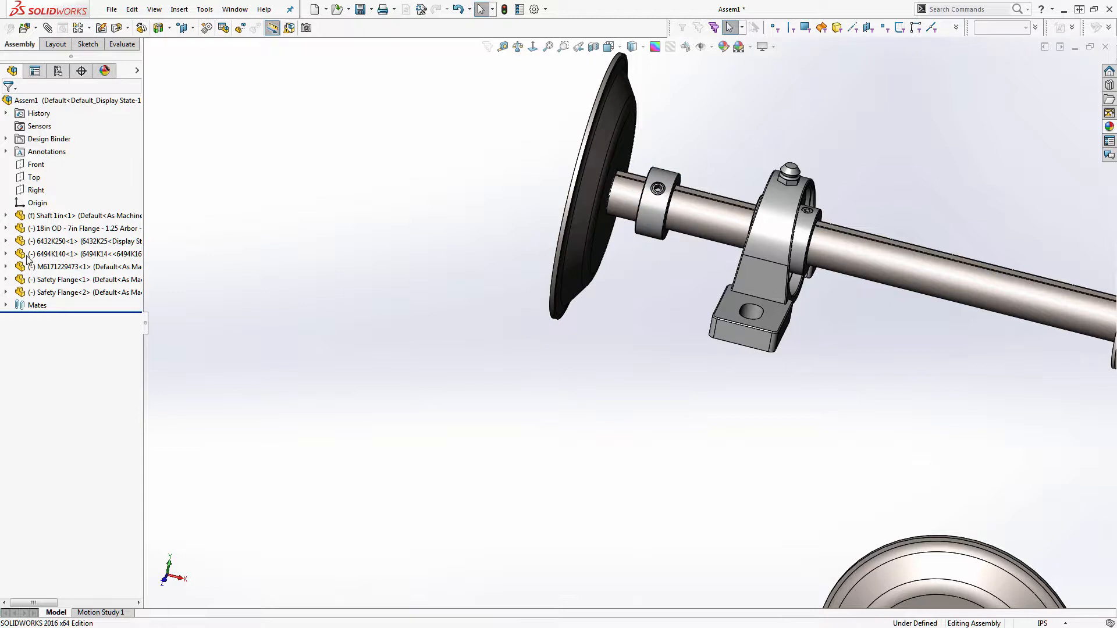
Add a coincident mate between the shaft collar's Top Plane and the assembly's Top plane
click(6, 241)
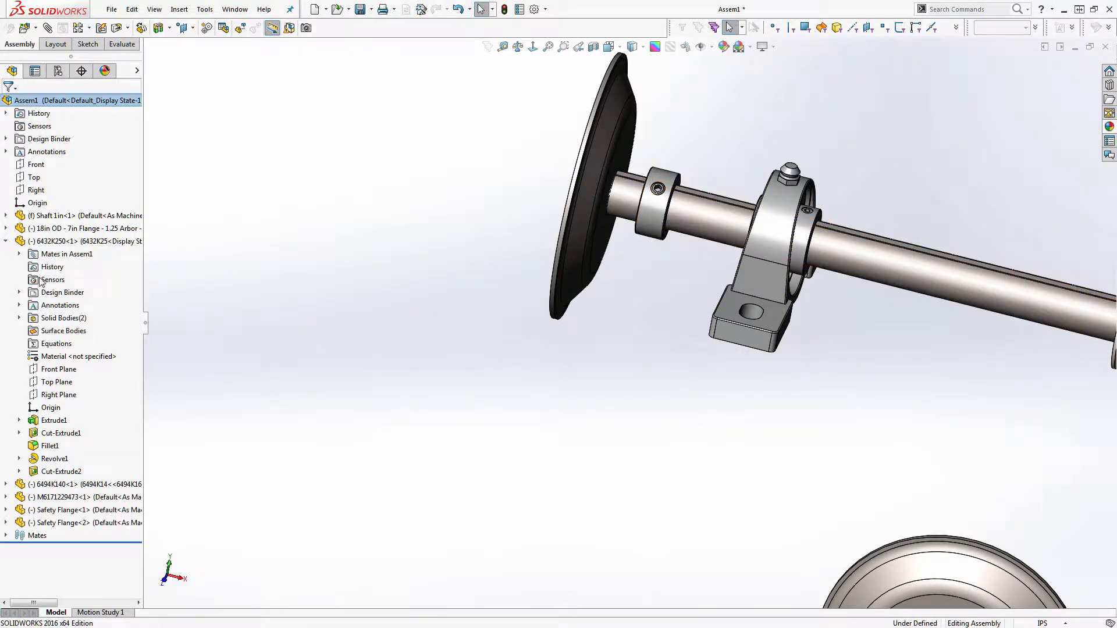
click(20, 254)
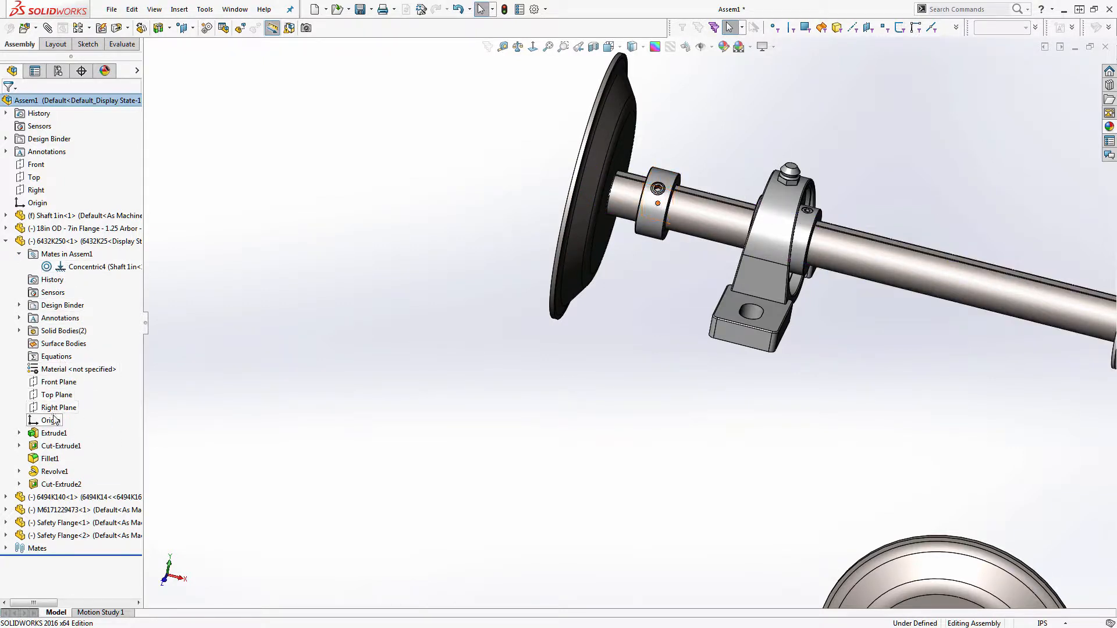
click(56, 395)
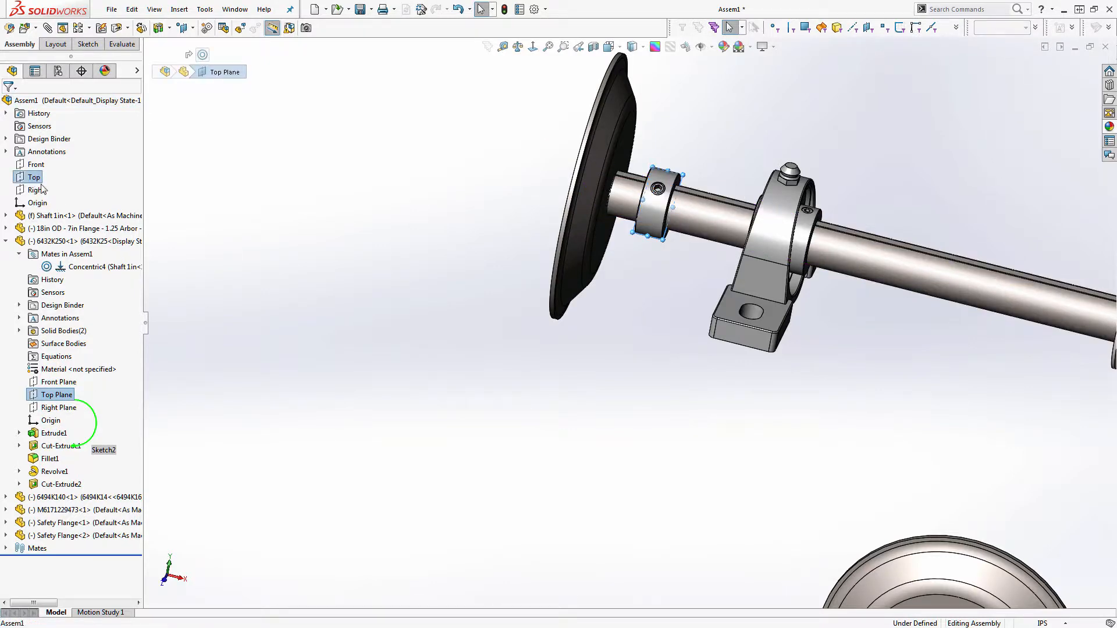
scroll(651, 333, up, 5)
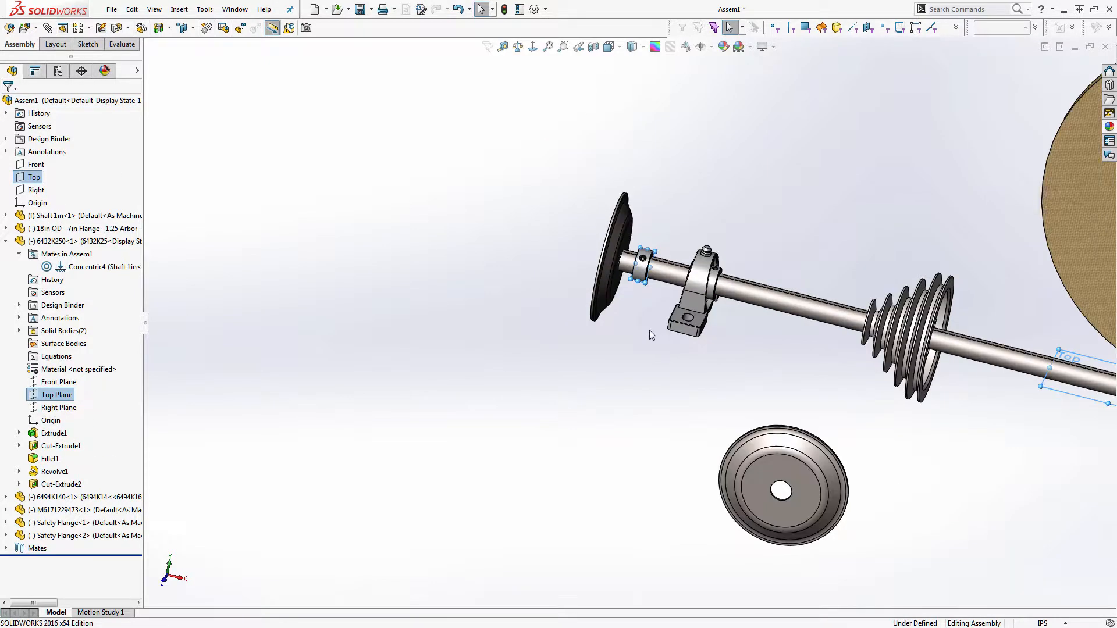
click(211, 237)
click(34, 177)
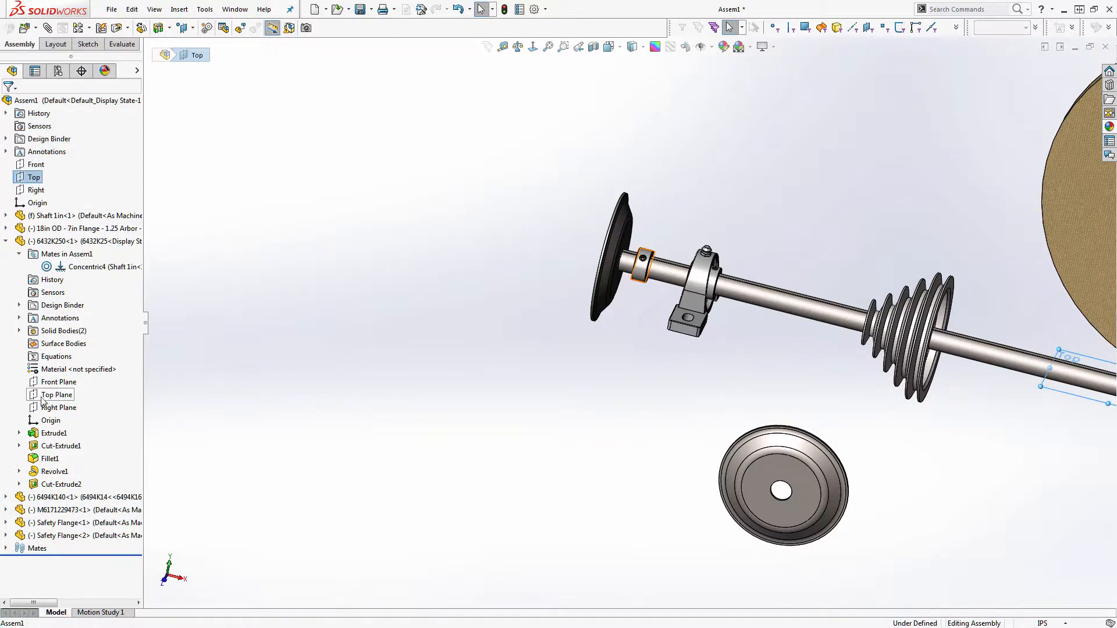
ctrl+click(49, 396)
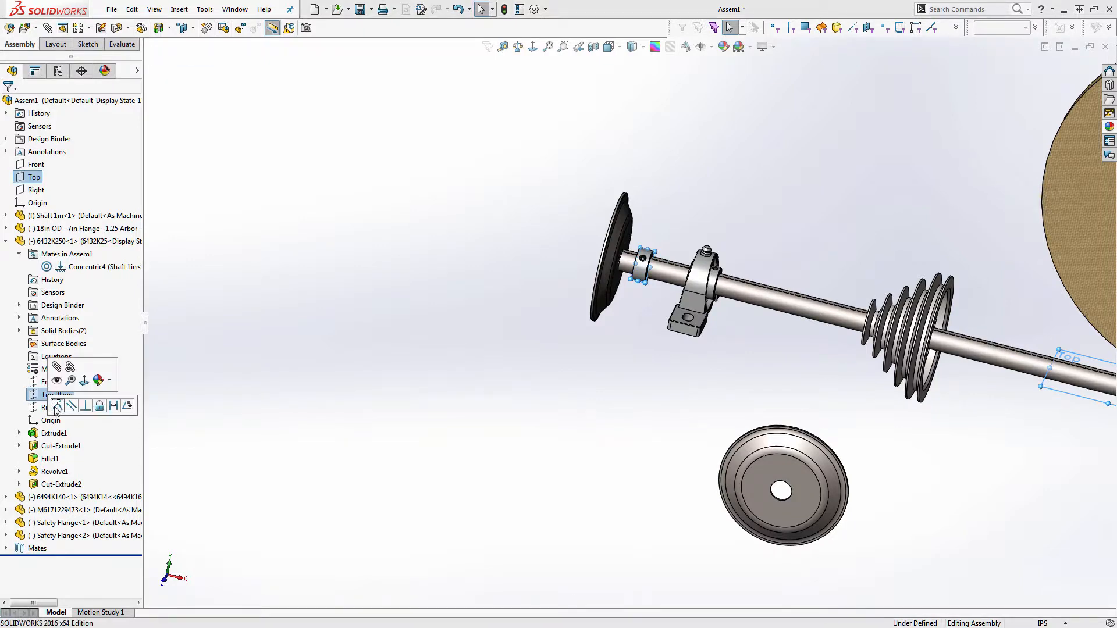
click(57, 406)
Slide the shaft collar close to the pillow block bearing and move the mated flange along the shaft toward the collar
scroll(550, 266, down, 5)
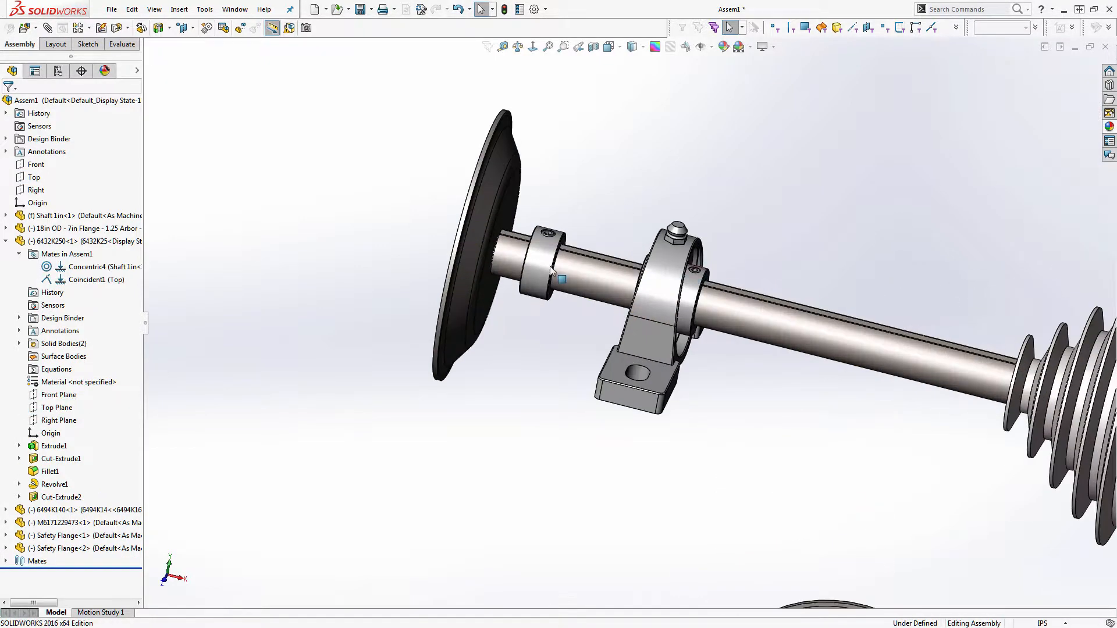
click(593, 281)
drag(593, 282, 619, 285)
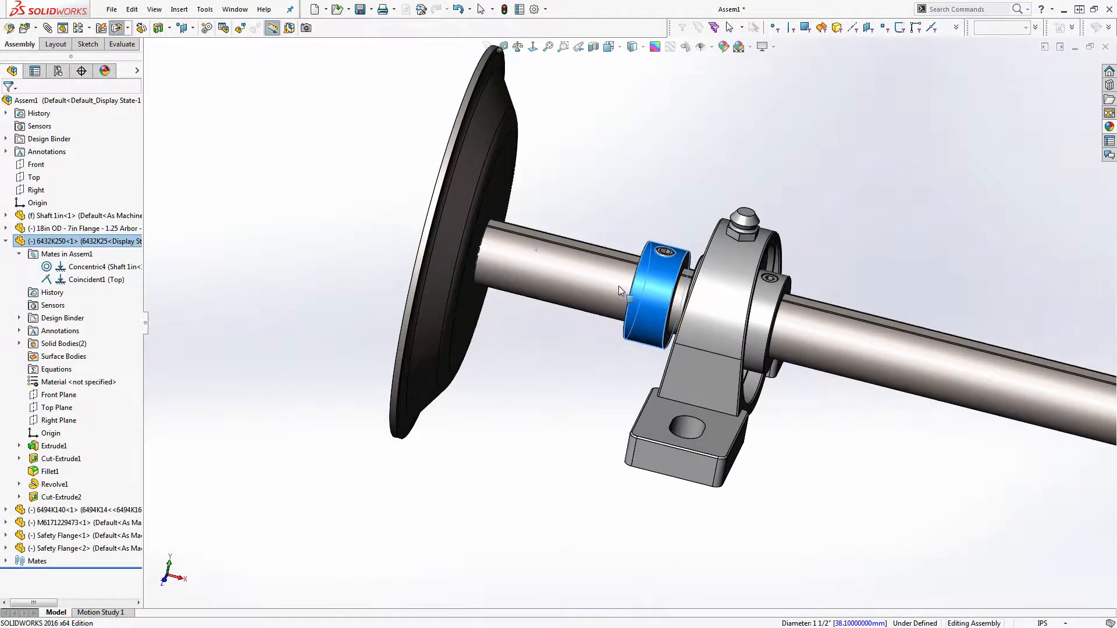
drag(535, 233, 648, 197)
Mate the safety flange's flat inner face coincident with the shaft collar's end face facing it
click(635, 201)
click(628, 199)
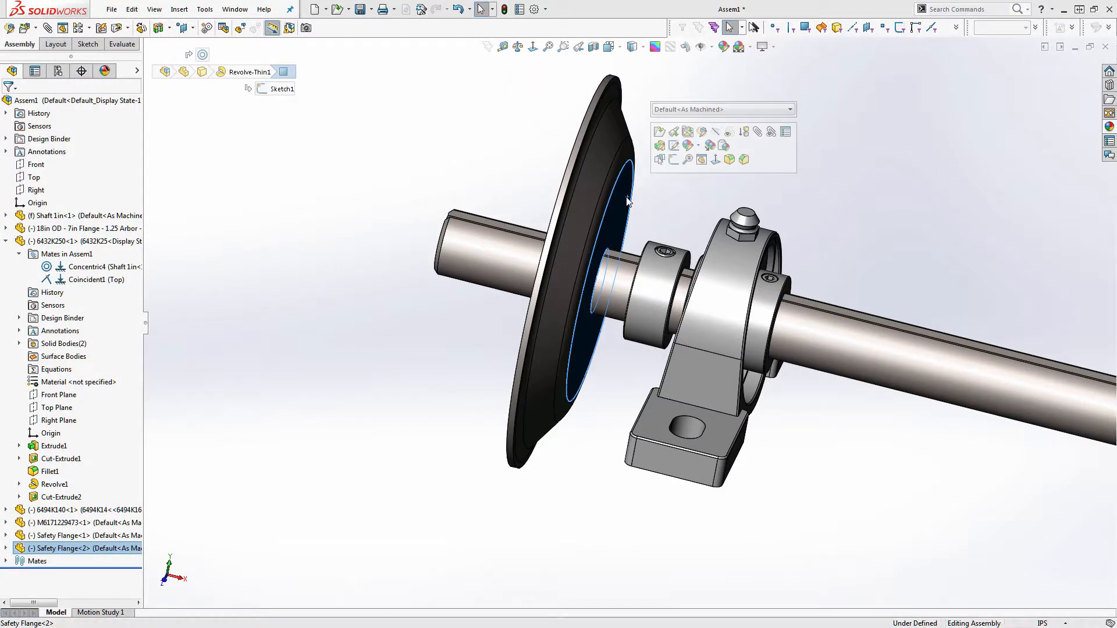
middle_drag(628, 199, 650, 222)
scroll(653, 249, down, 2)
click(652, 250)
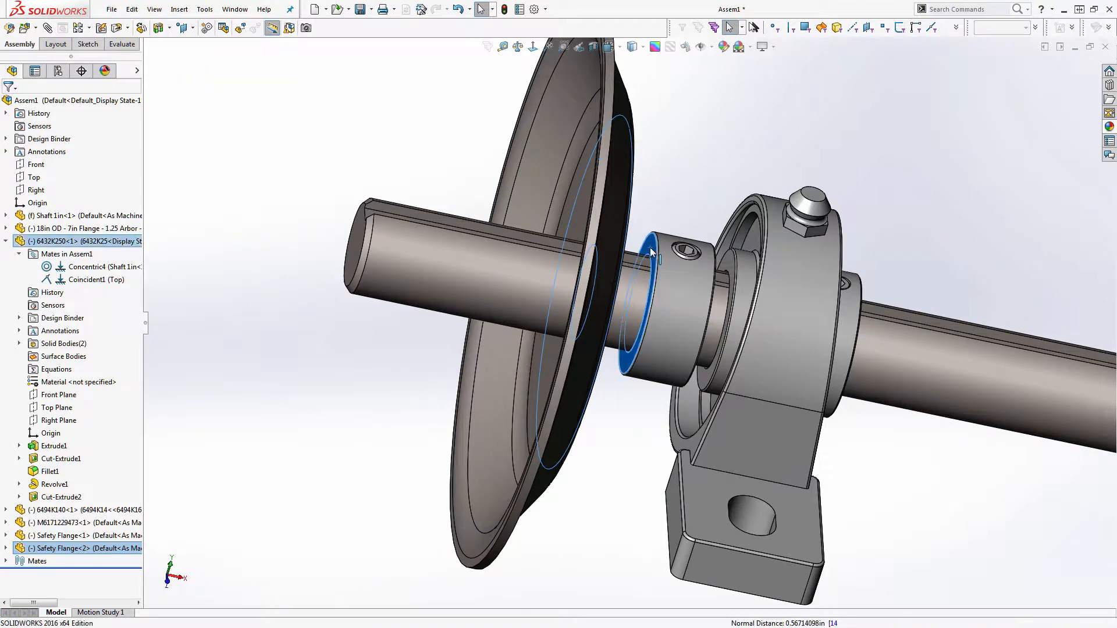
click(683, 236)
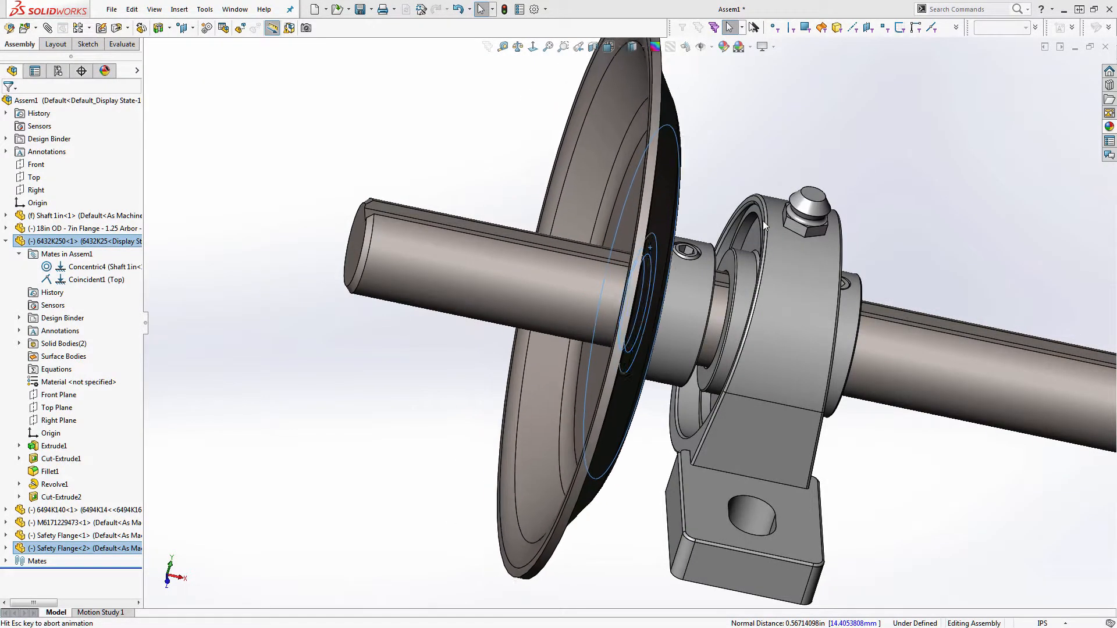
Slide the pillow block bearing along the shaft, away from the collar and toward the step pulley
middle_drag(767, 291, 751, 332)
scroll(754, 337, up, 3)
scroll(754, 336, up, 3)
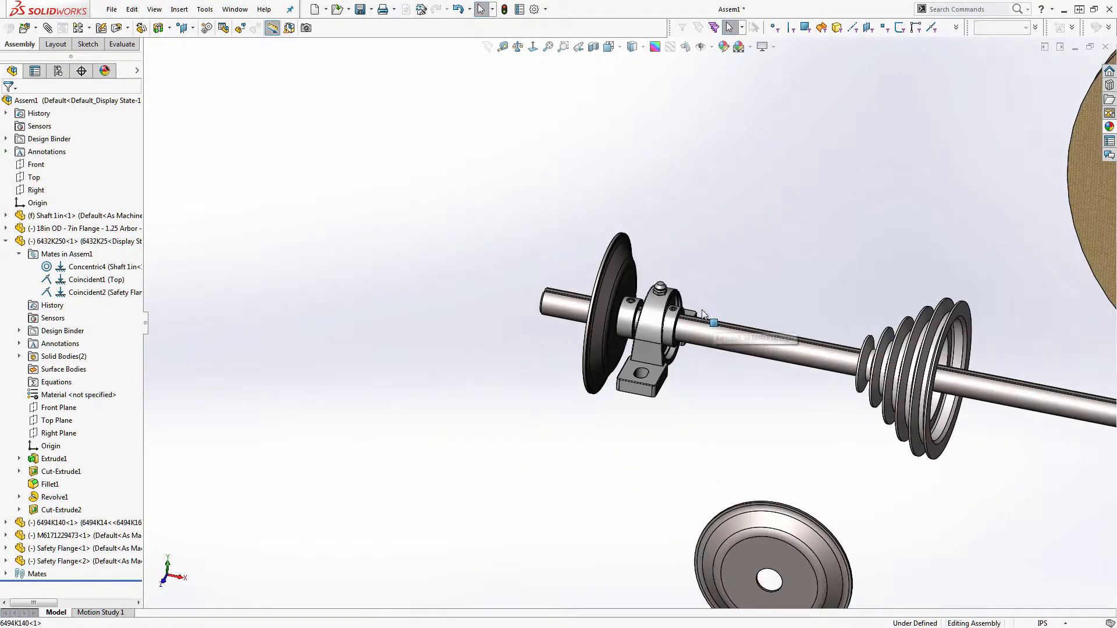
click(779, 341)
drag(782, 342, 787, 351)
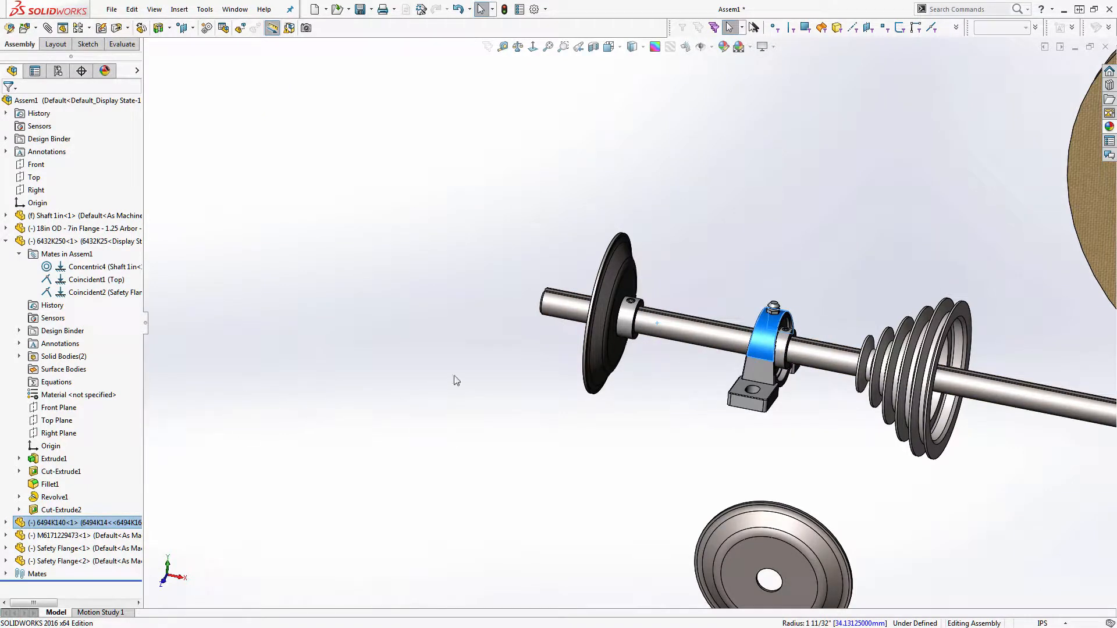
click(457, 380)
Add a coincident mate between the pillow block bearing's Top plane and the assembly's Top plane
click(770, 371)
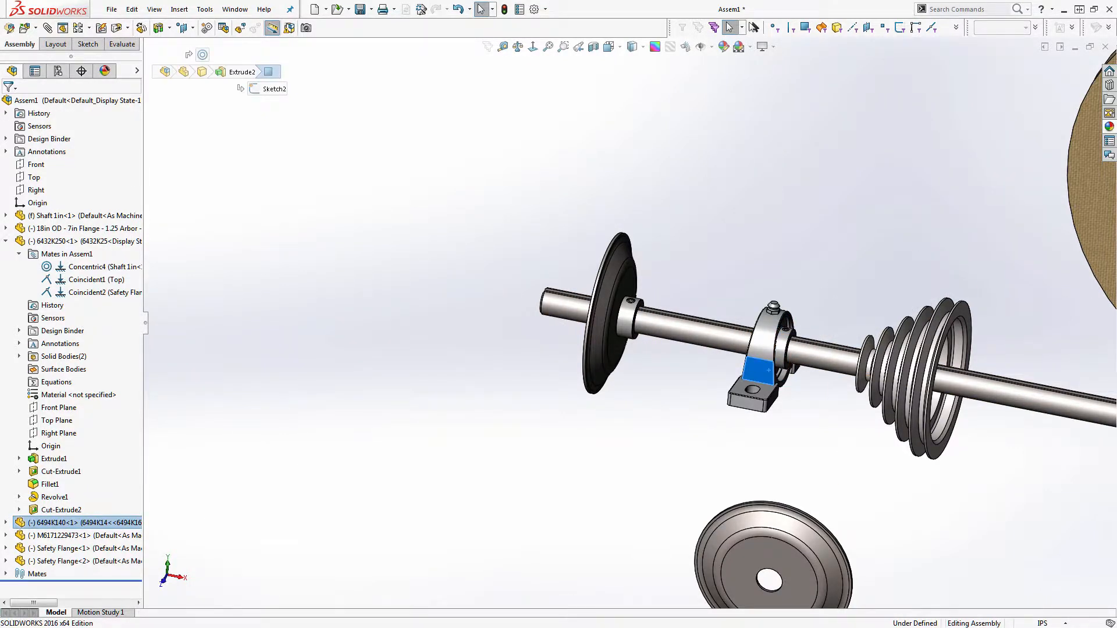
click(7, 522)
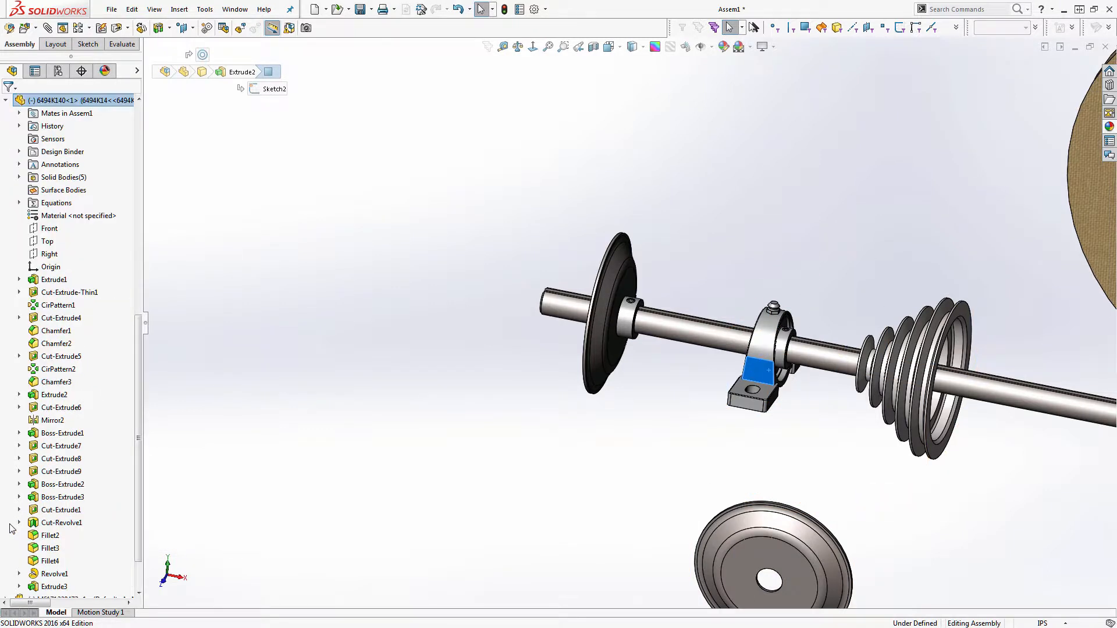
click(48, 241)
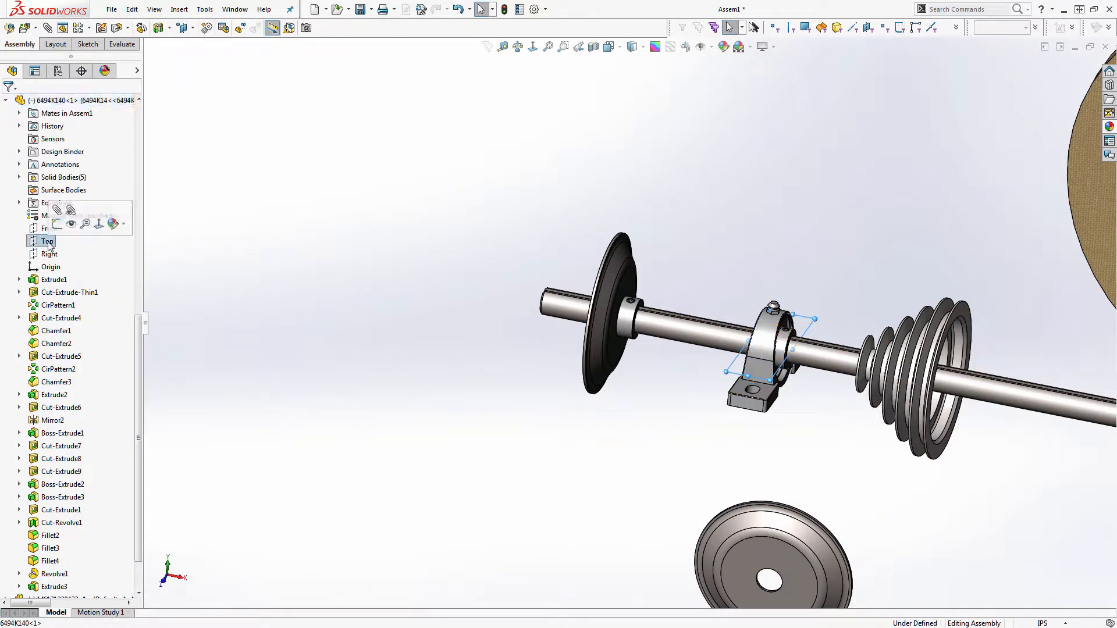
scroll(58, 210, up, 6)
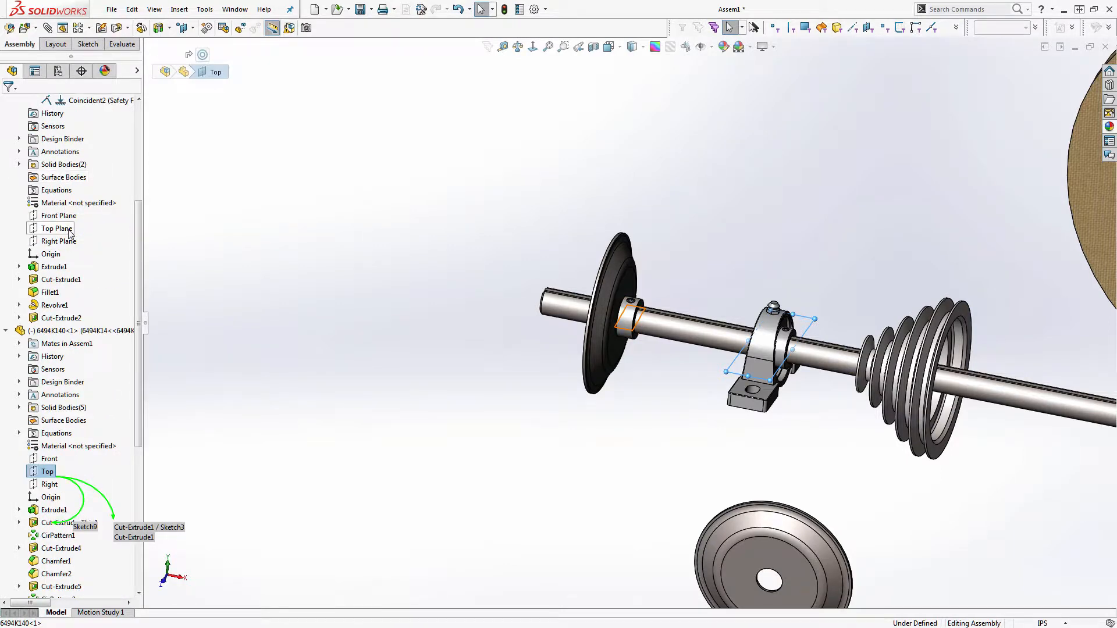
scroll(58, 216, up, 5)
click(39, 180)
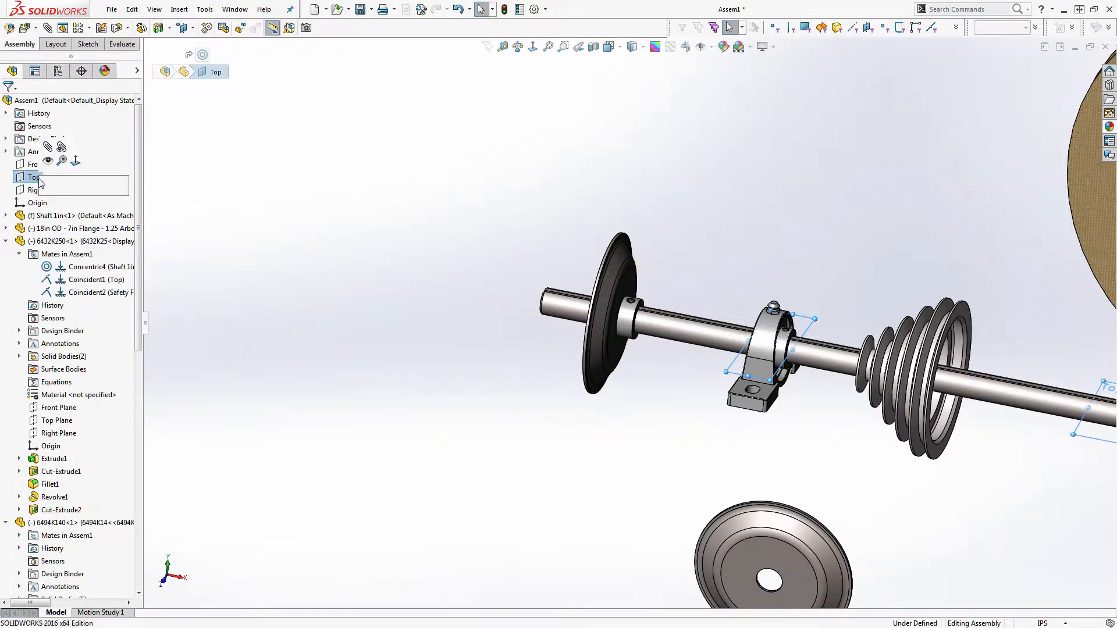
click(49, 186)
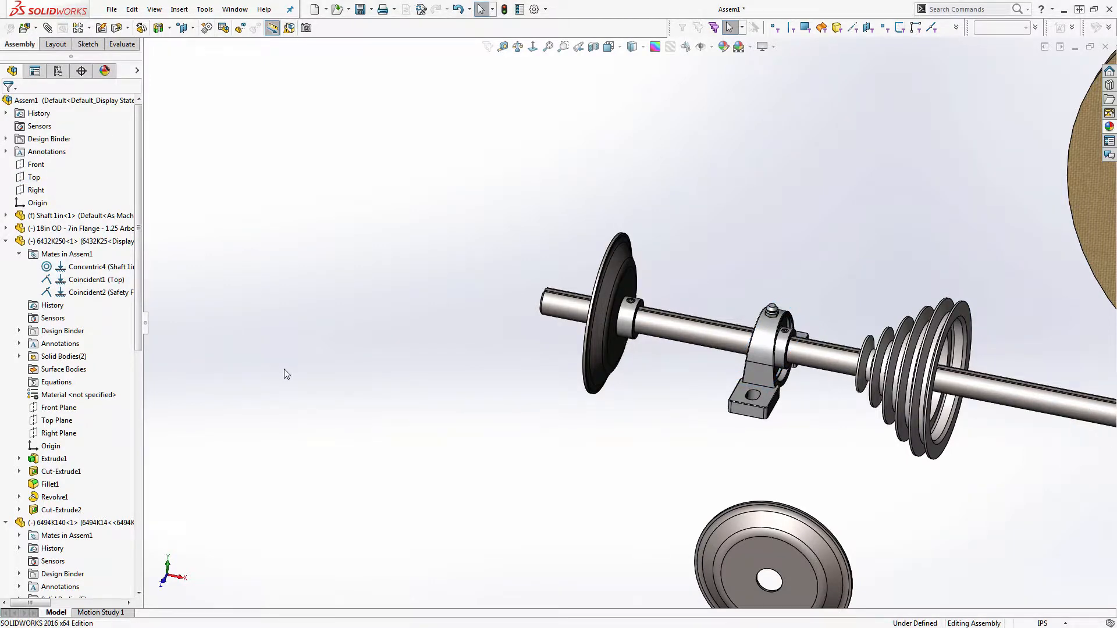
Slide the pillow block bearing along the shaft until it sits just beside the smallest step of the pulley
scroll(589, 396, up, 3)
scroll(728, 447, down, 3)
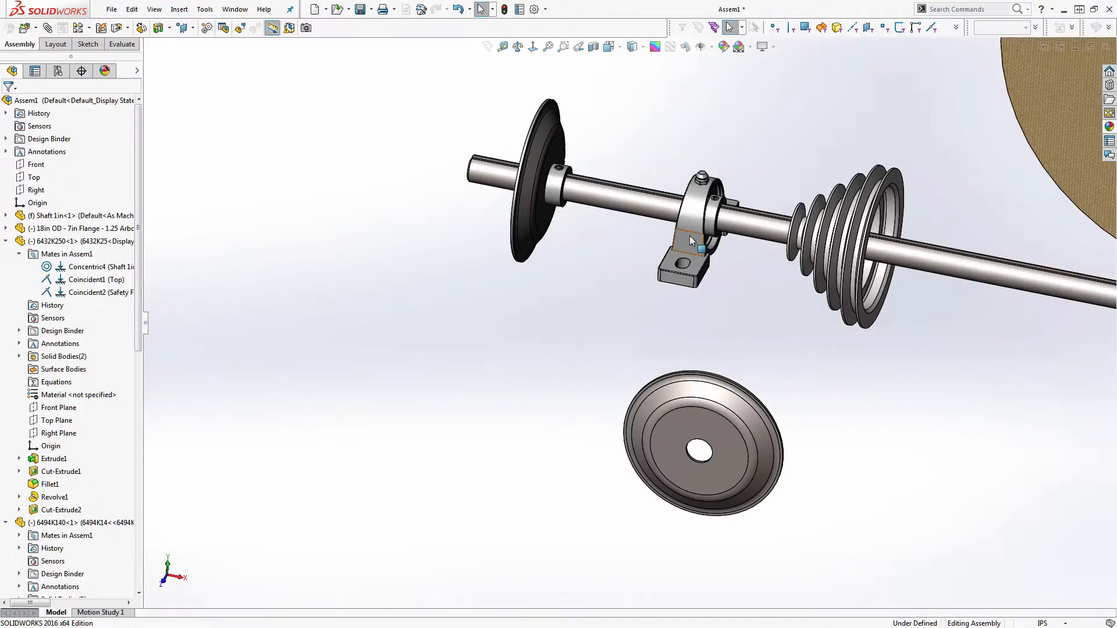
drag(689, 235, 727, 243)
Move the loose safety flange below the shaft's flanged end and place a copy of the shaft collar just above it
drag(718, 440, 471, 298)
ctrl+drag(551, 199, 370, 215)
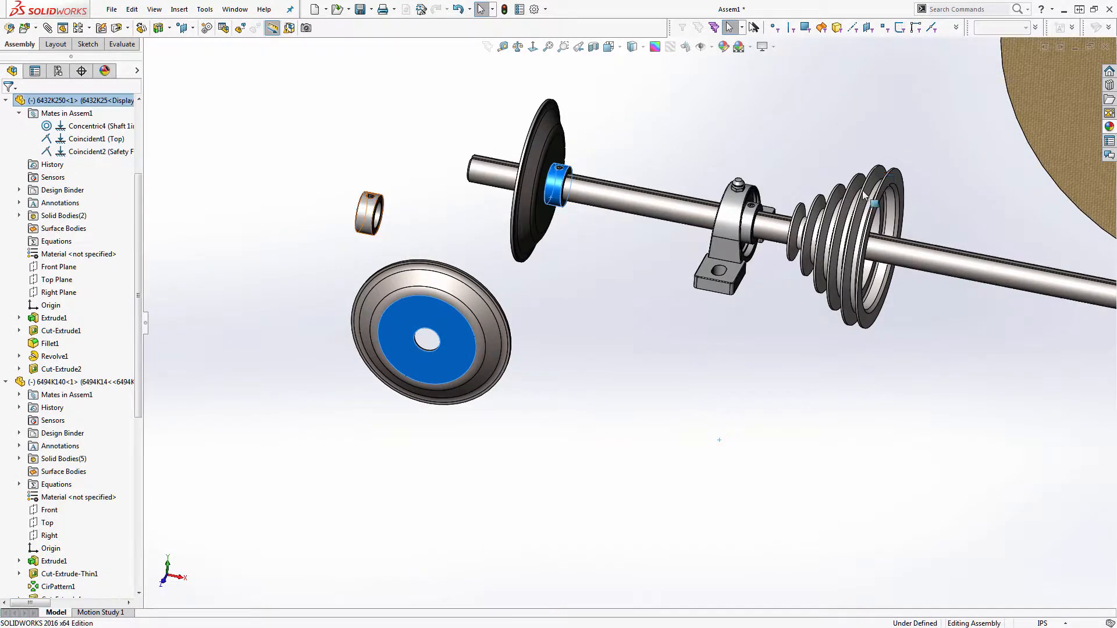
Add a concentric mate between the buffing wheel's arbor hole and the cylindrical face of the 1 in shaft
scroll(864, 196, up, 2)
scroll(958, 175, down, 10)
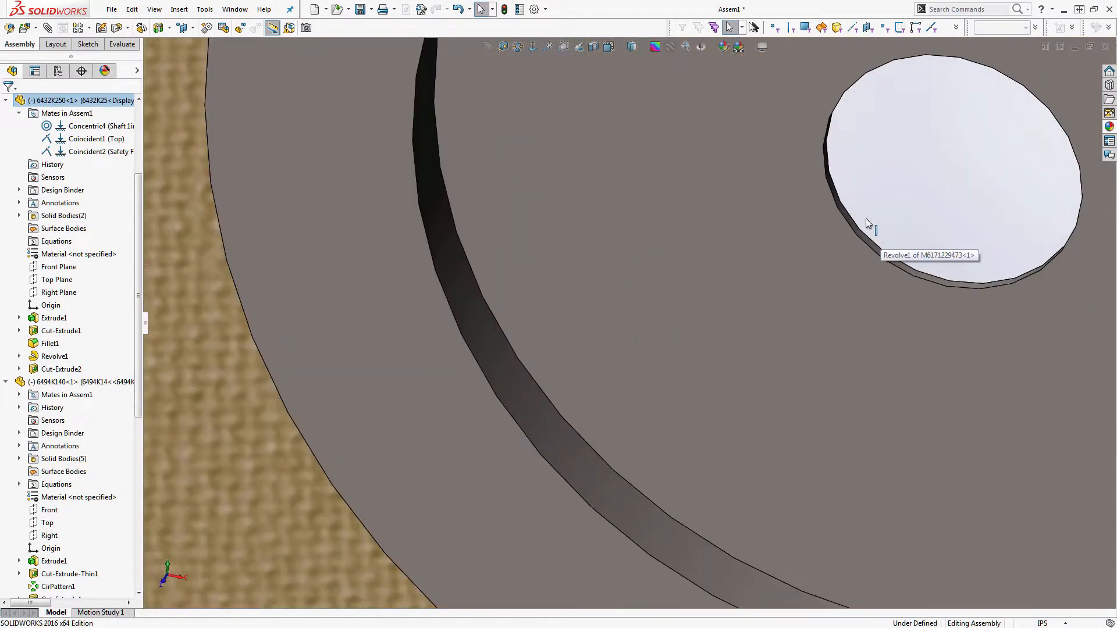
scroll(837, 217, down, 4)
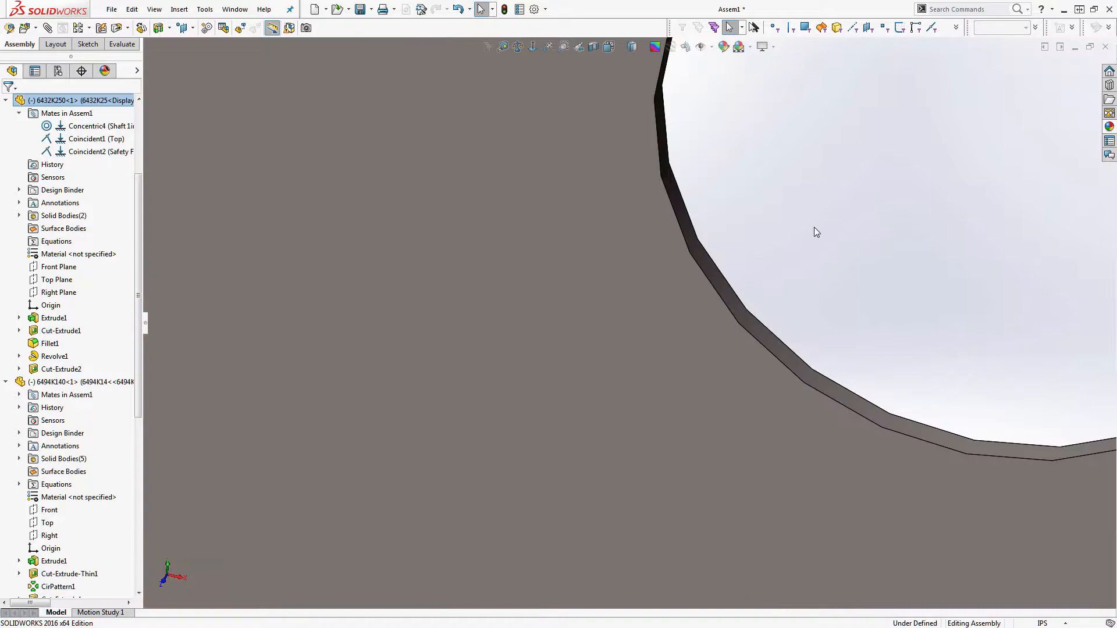
click(701, 265)
scroll(853, 354, up, 15)
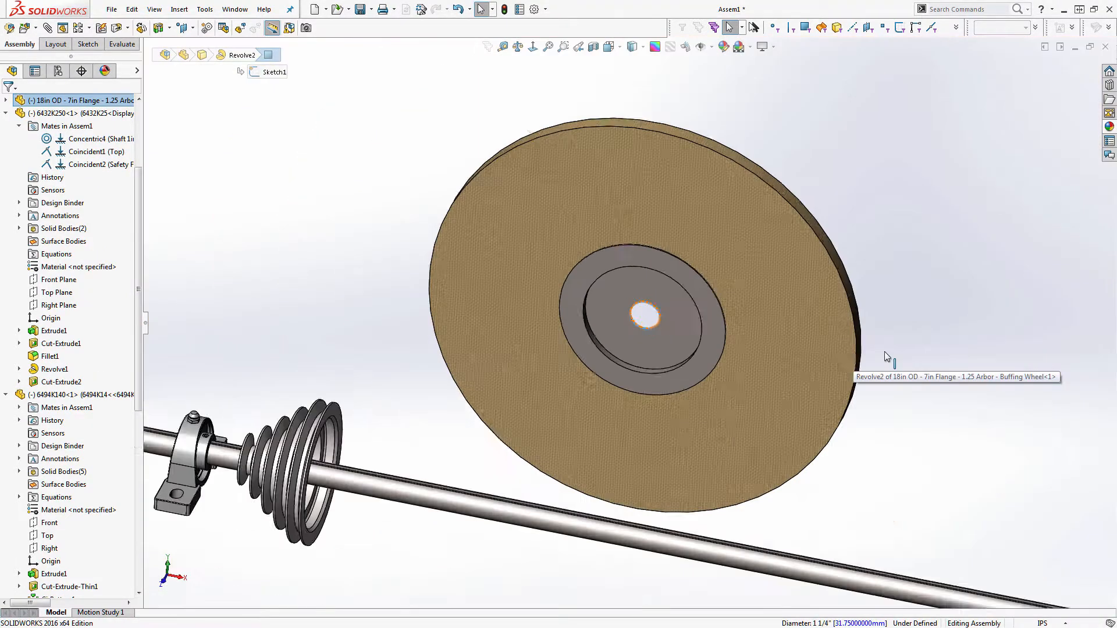
scroll(312, 509, up, 3)
scroll(225, 413, down, 4)
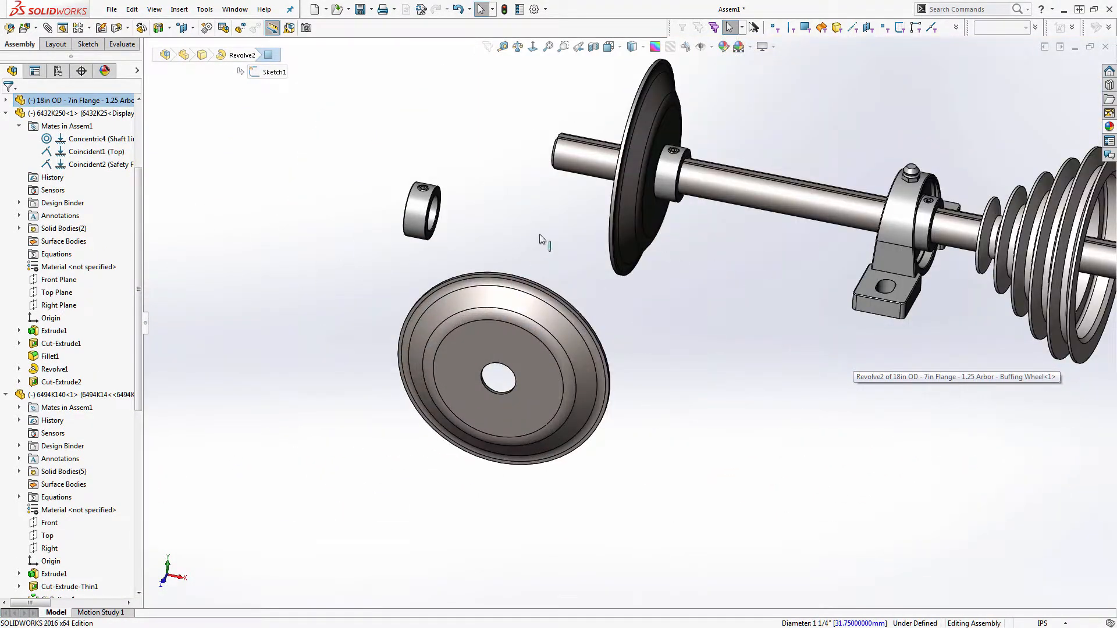
ctrl+click(569, 167)
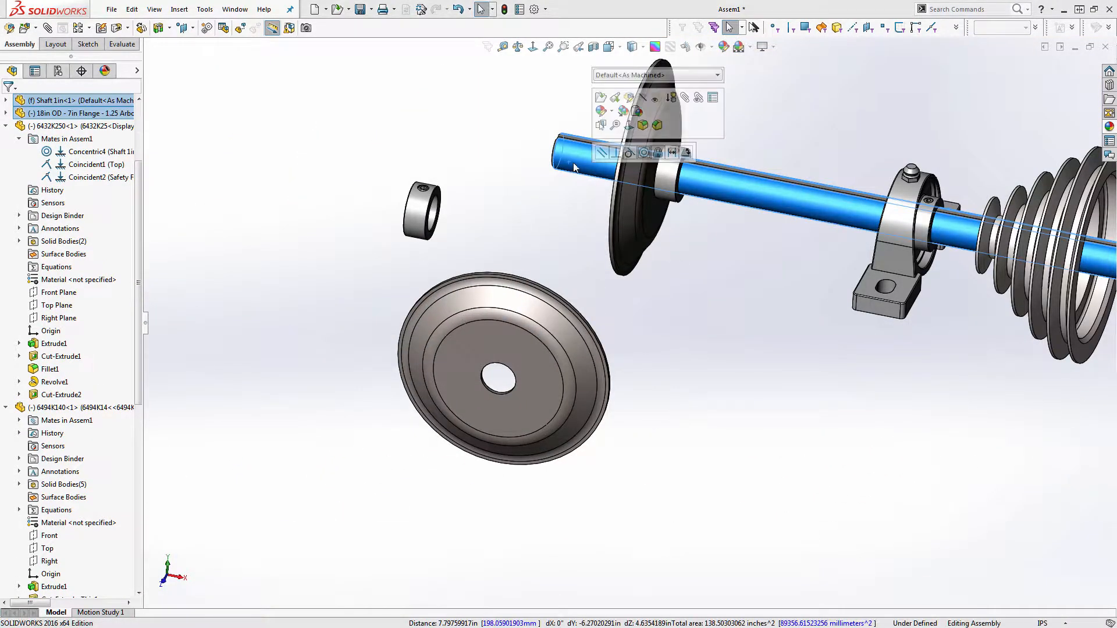
click(644, 153)
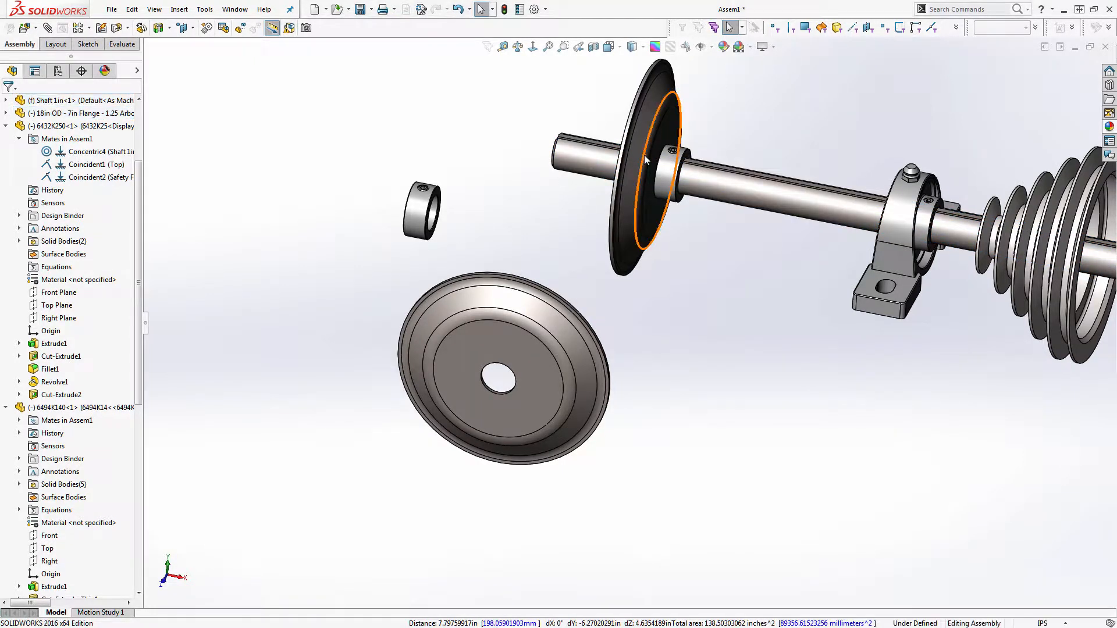
Slide the buffing wheel along the shaft, past the step pulley and bearing, to the shaft end carrying the mounted safety flange
scroll(811, 220, up, 5)
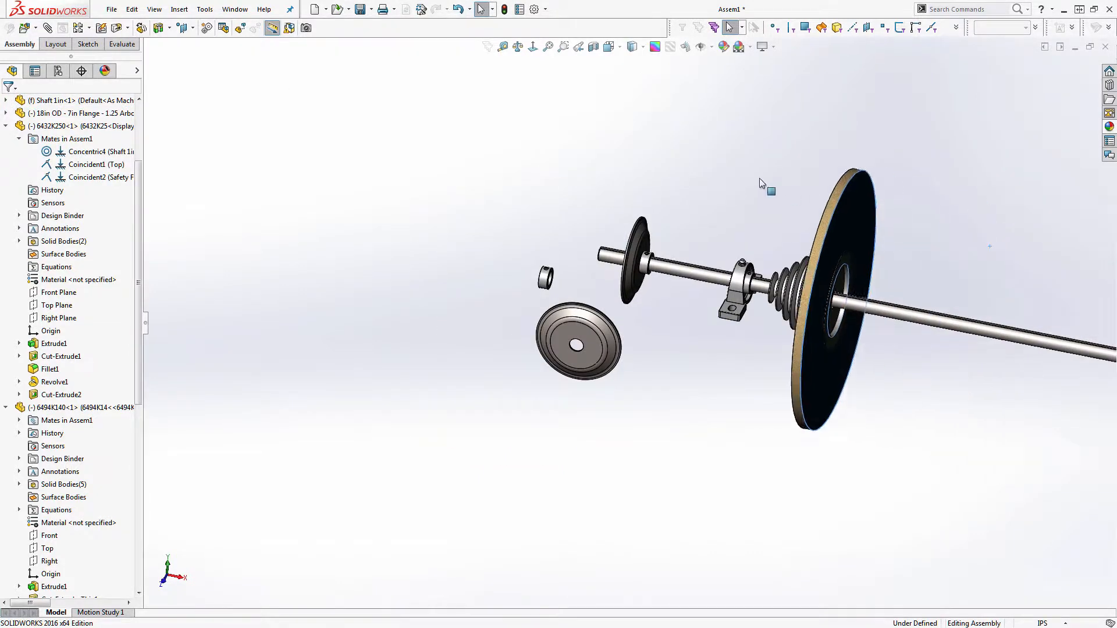
drag(759, 178, 606, 149)
scroll(582, 268, down, 5)
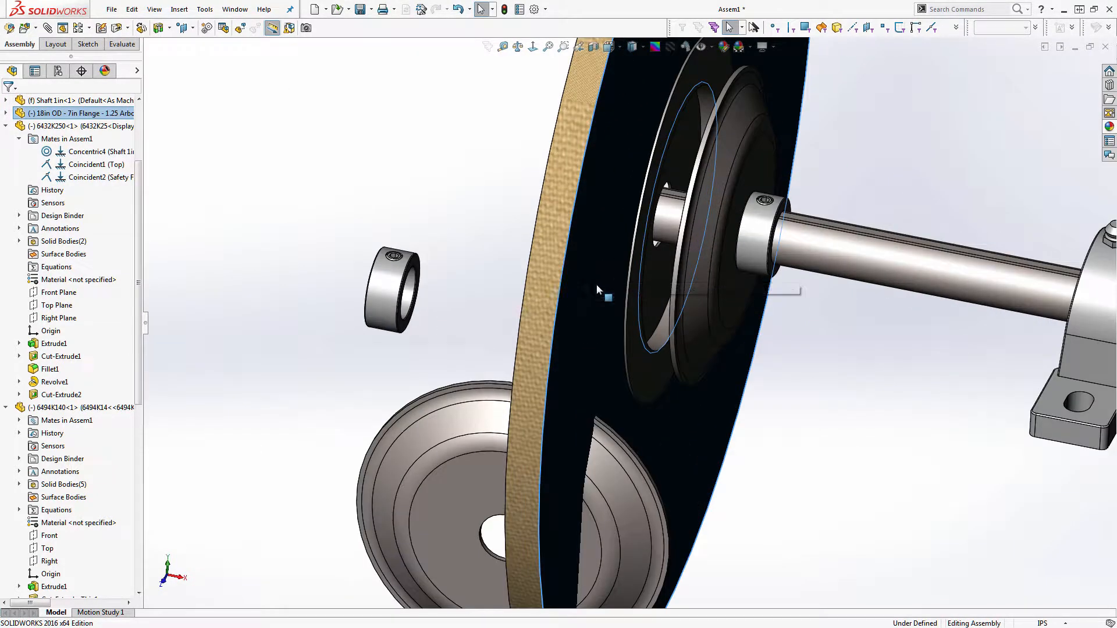
Add a concentric mate between the loose safety flange's center hole and the shaft's cylindrical face
middle_drag(507, 430, 563, 409)
scroll(389, 576, down, 5)
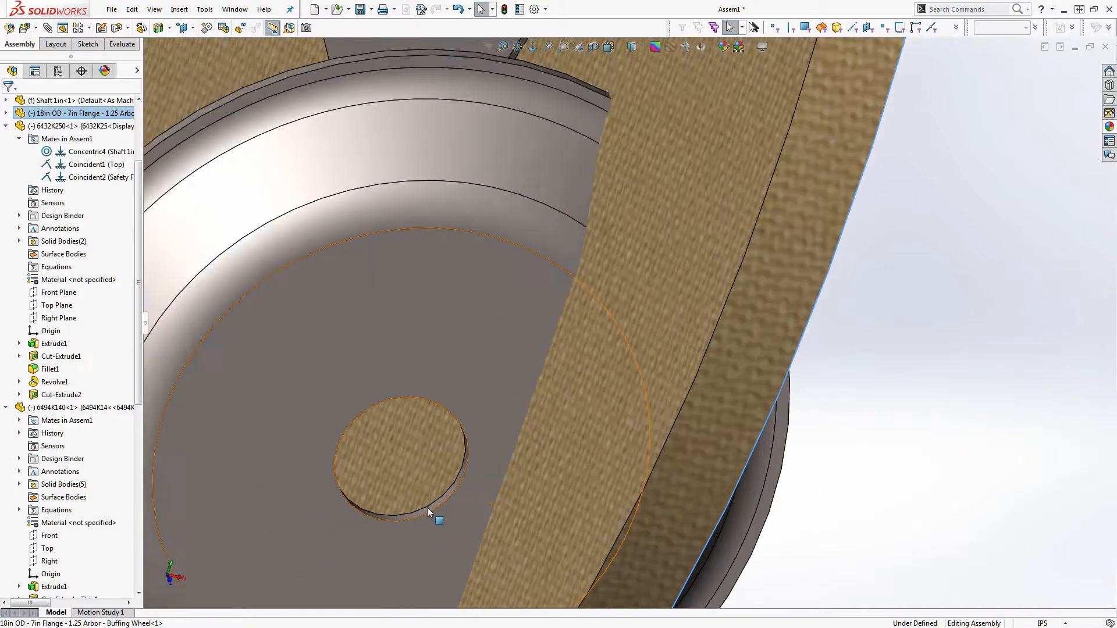
scroll(428, 508, down, 3)
click(459, 483)
scroll(434, 482, up, 2)
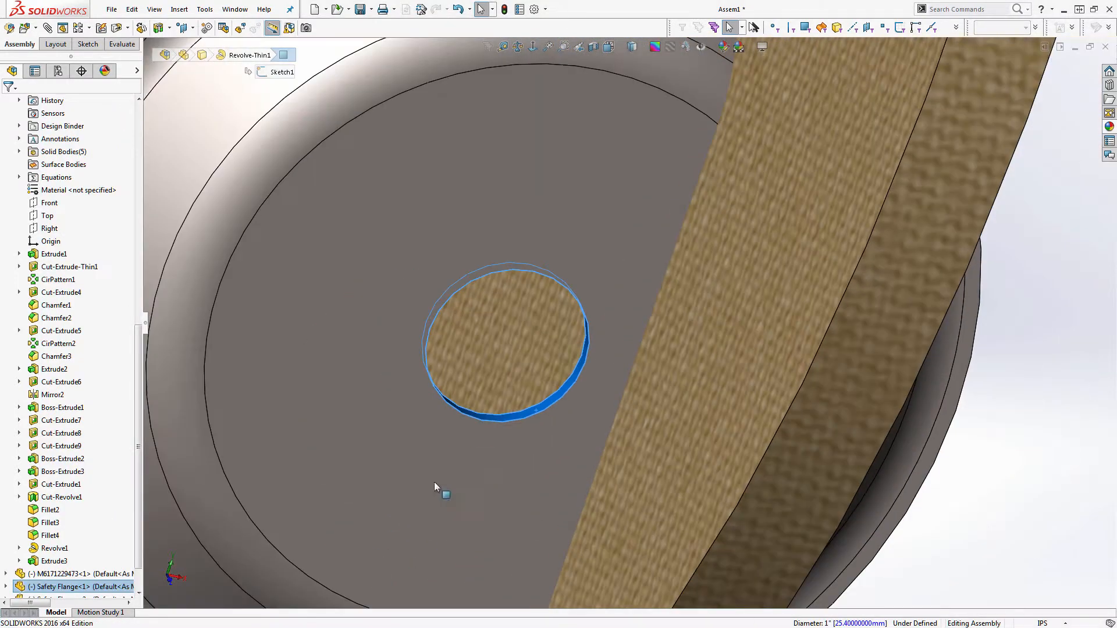
scroll(541, 291, up, 5)
scroll(613, 137, down, 3)
ctrl+click(605, 134)
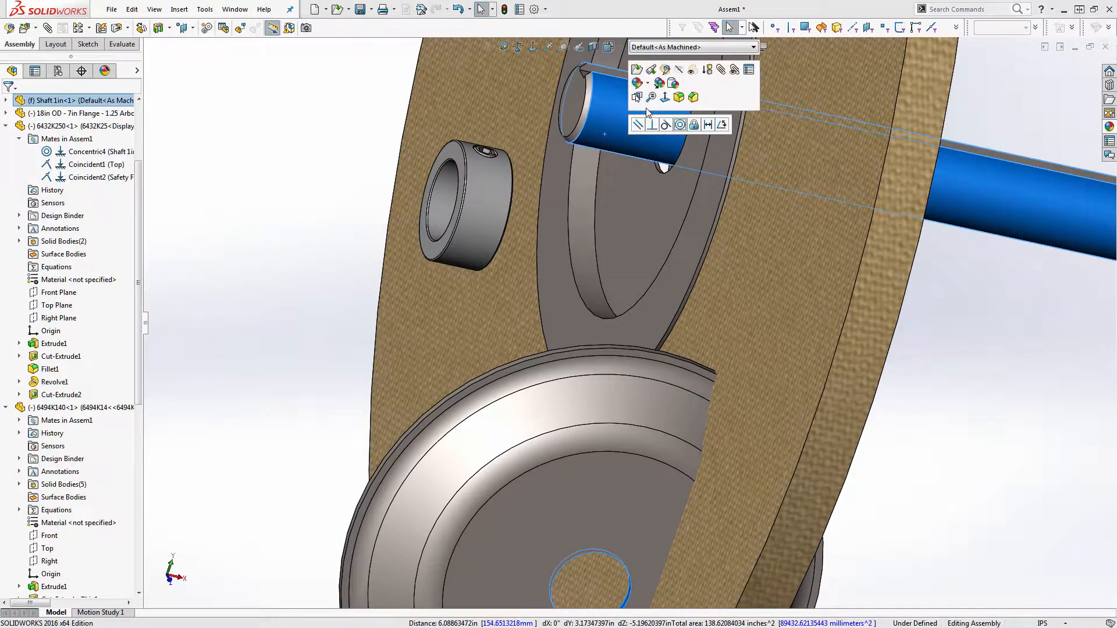
click(679, 124)
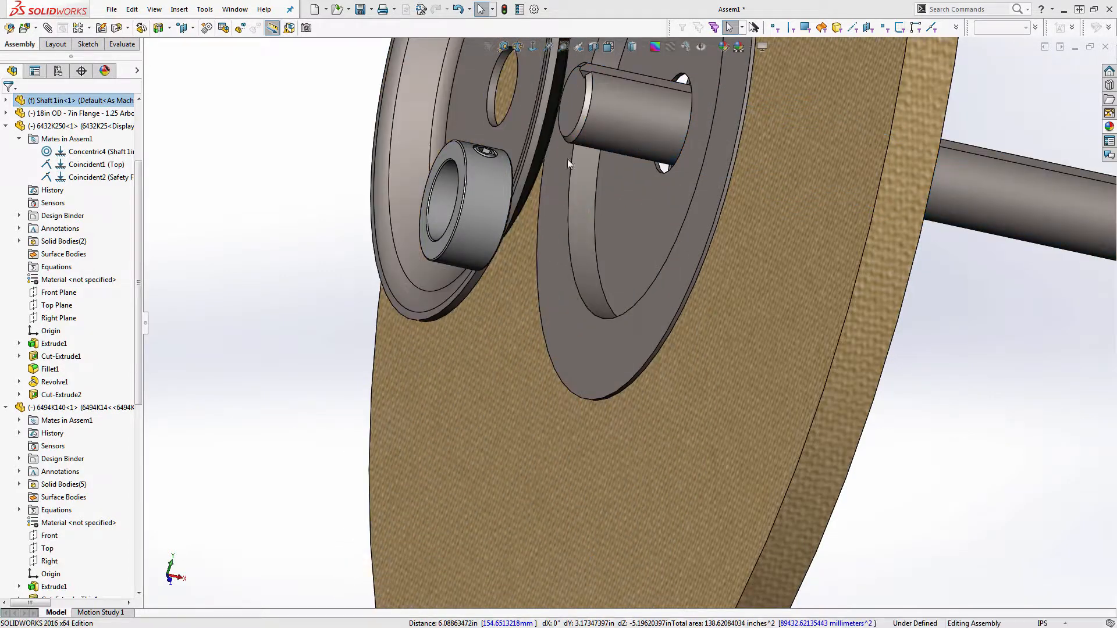
Flip the alignment of the outer safety flange's concentric mate with the shaft and slide the flange out beyond the buffing wheel's outer face
click(514, 133)
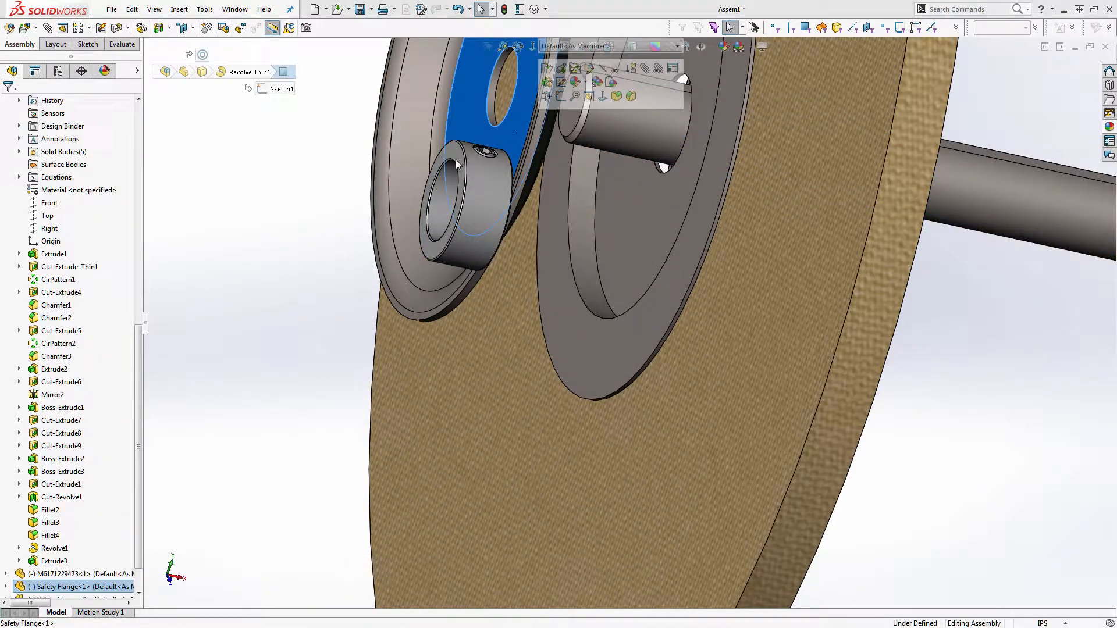
click(6, 587)
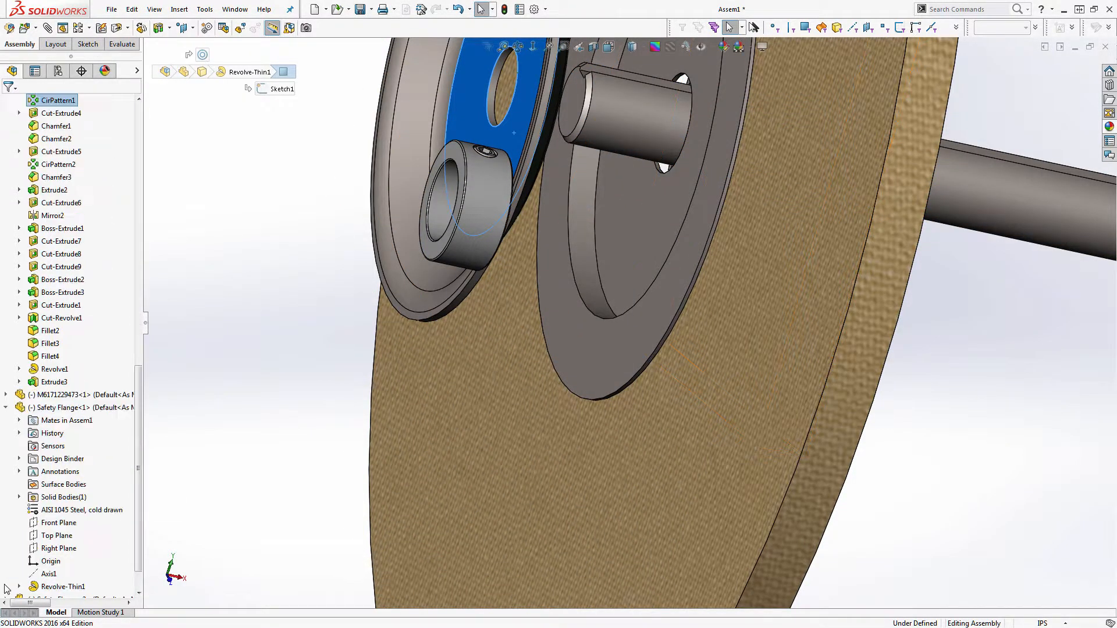
click(54, 536)
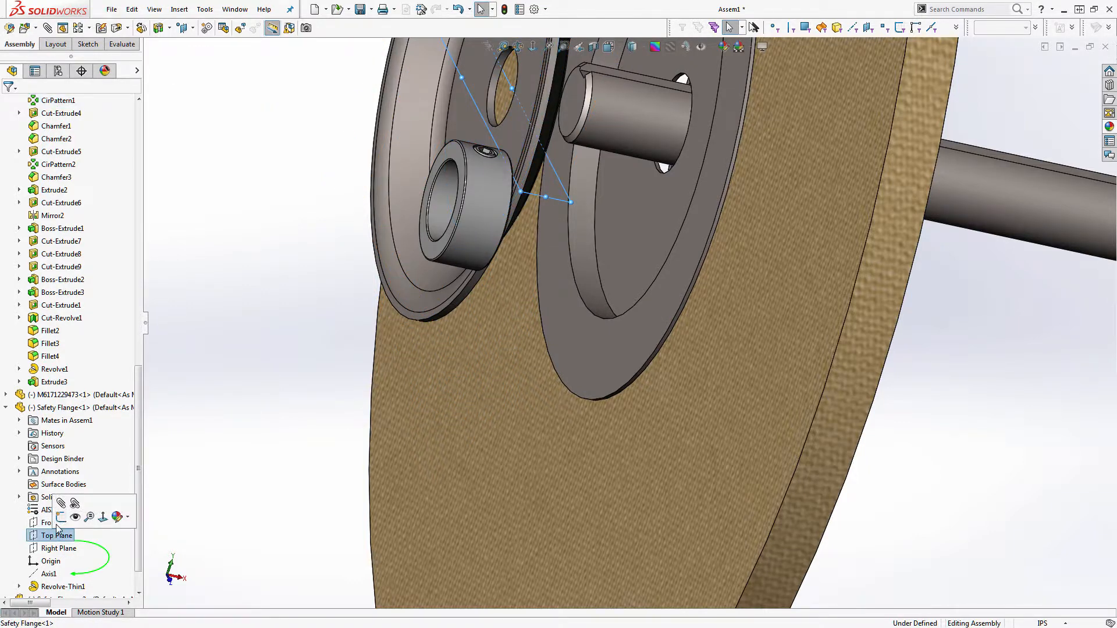
scroll(429, 387, up, 5)
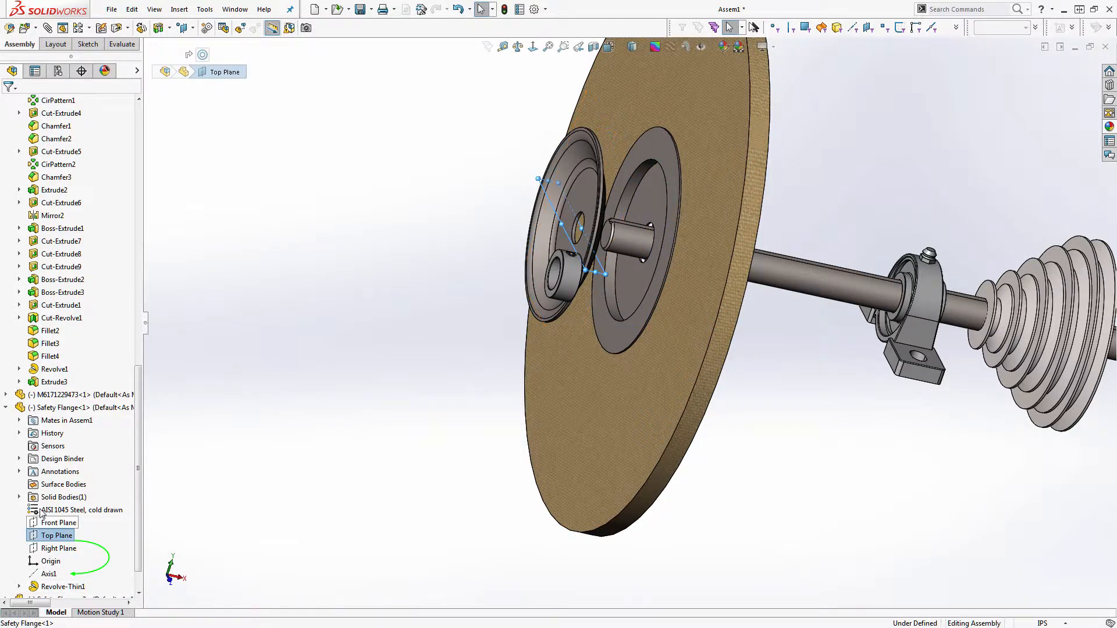
scroll(64, 581, down, 1)
click(19, 382)
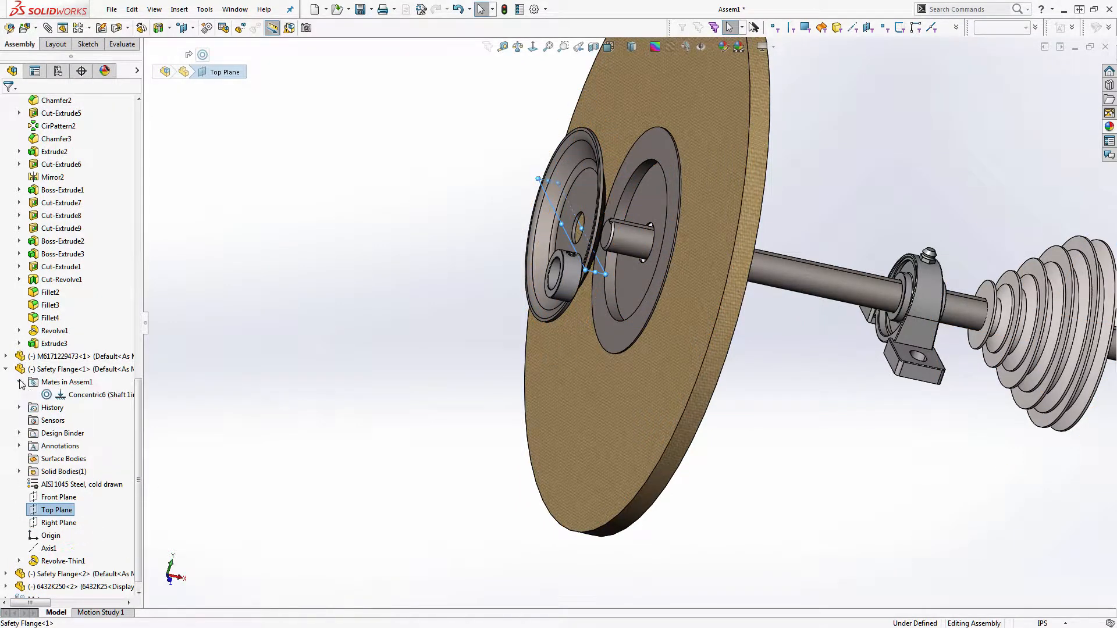
click(51, 395)
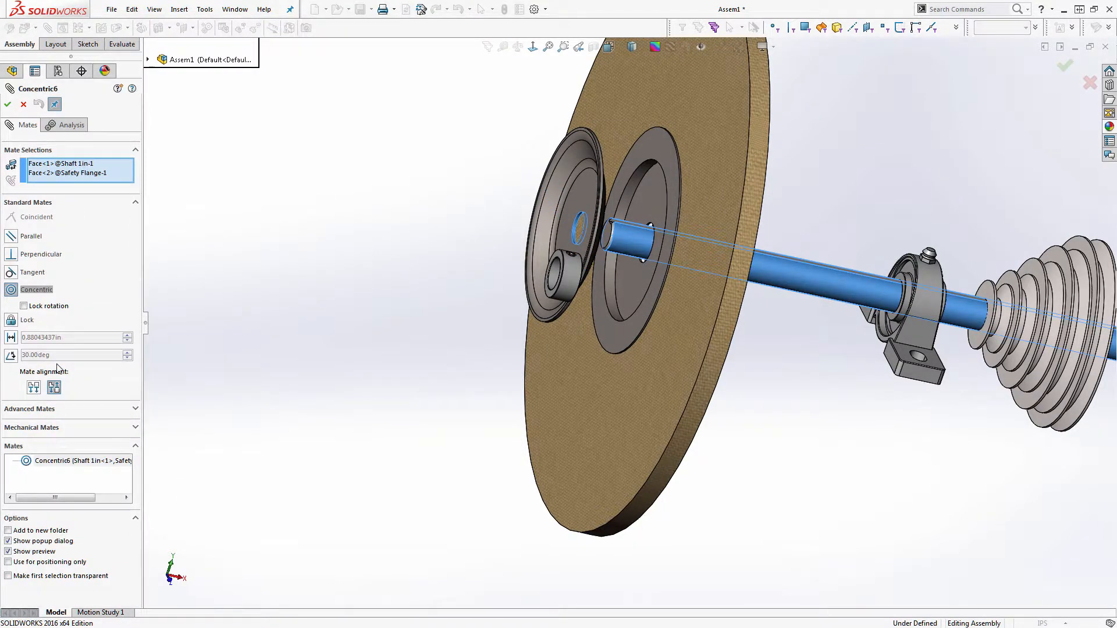
click(33, 387)
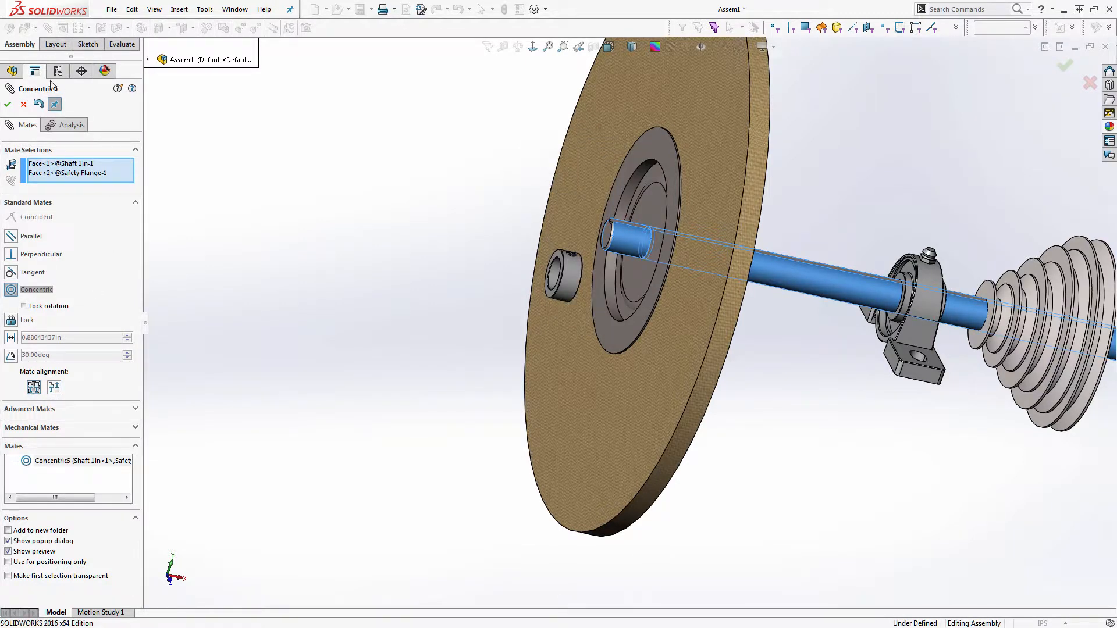
click(8, 105)
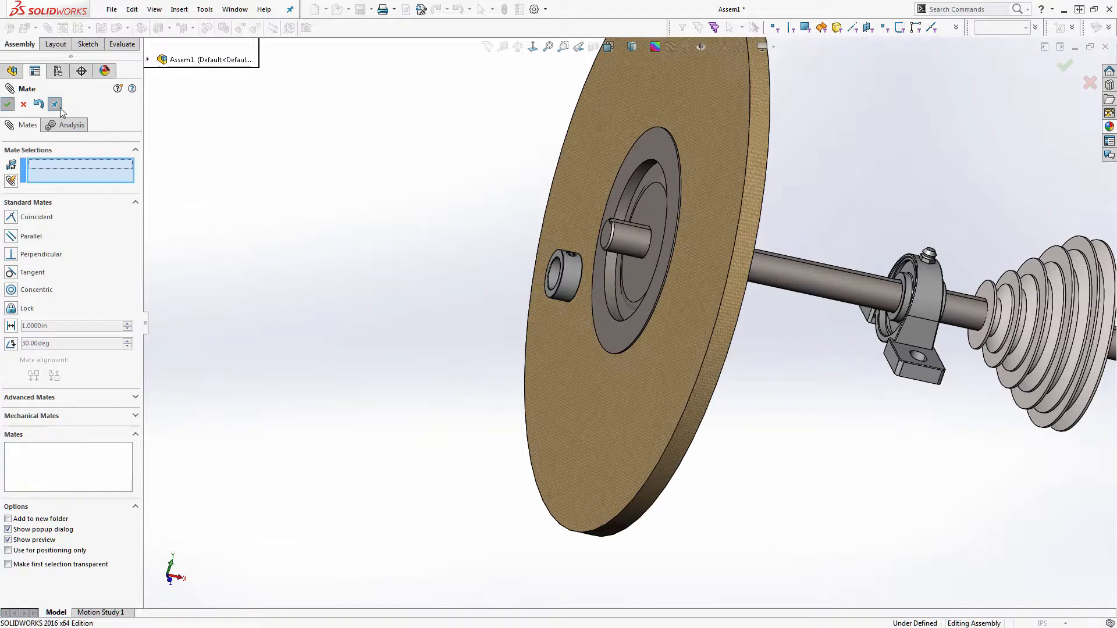
click(24, 104)
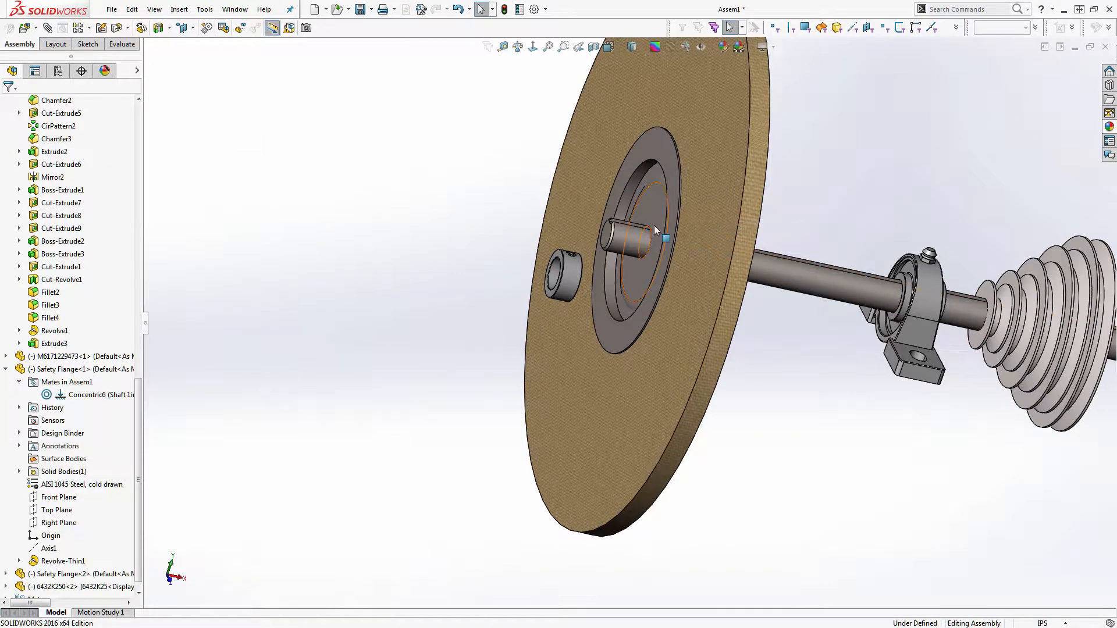
drag(605, 198, 548, 196)
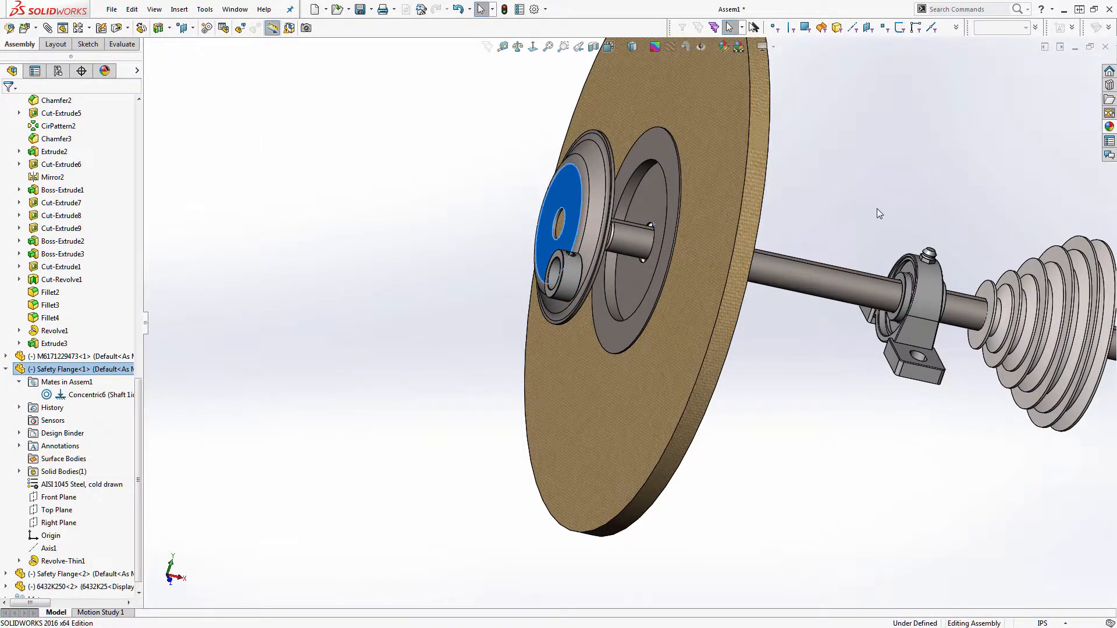
Edit the mounted collar's first coincident mate, replacing the assembly's Top plane with the Top Plane of the 1 in shaft
middle_drag(859, 304, 765, 319)
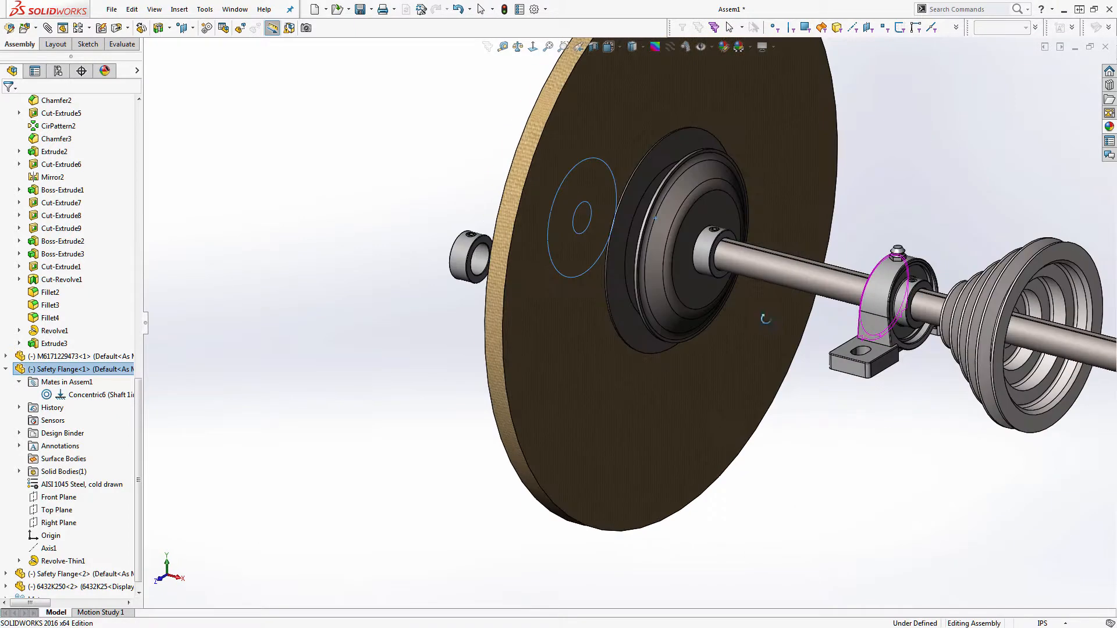
click(705, 247)
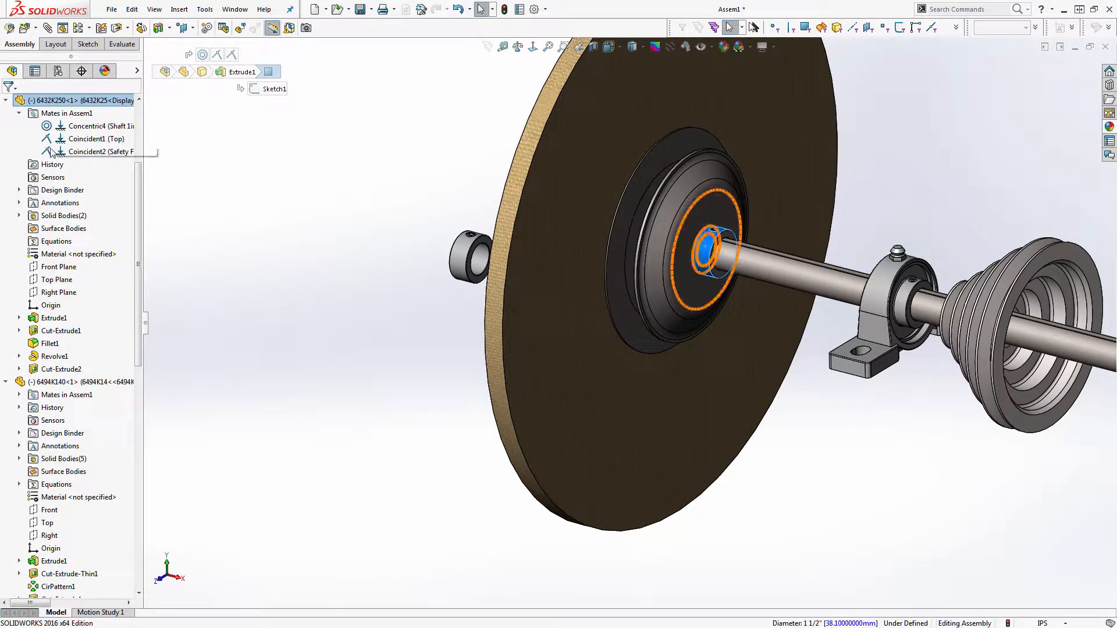
click(82, 140)
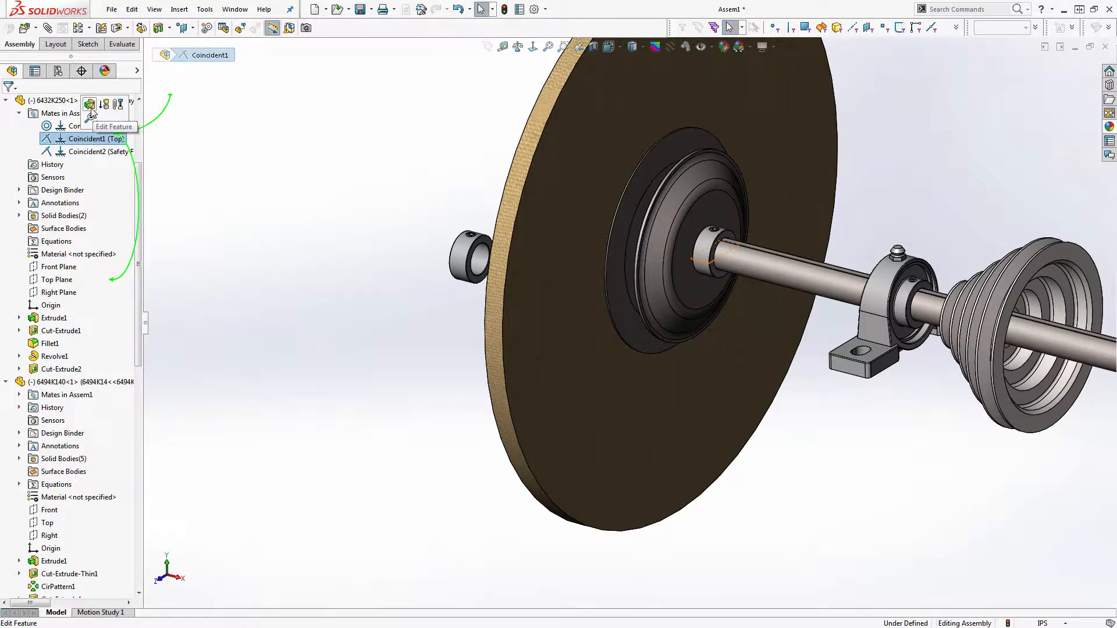
click(90, 110)
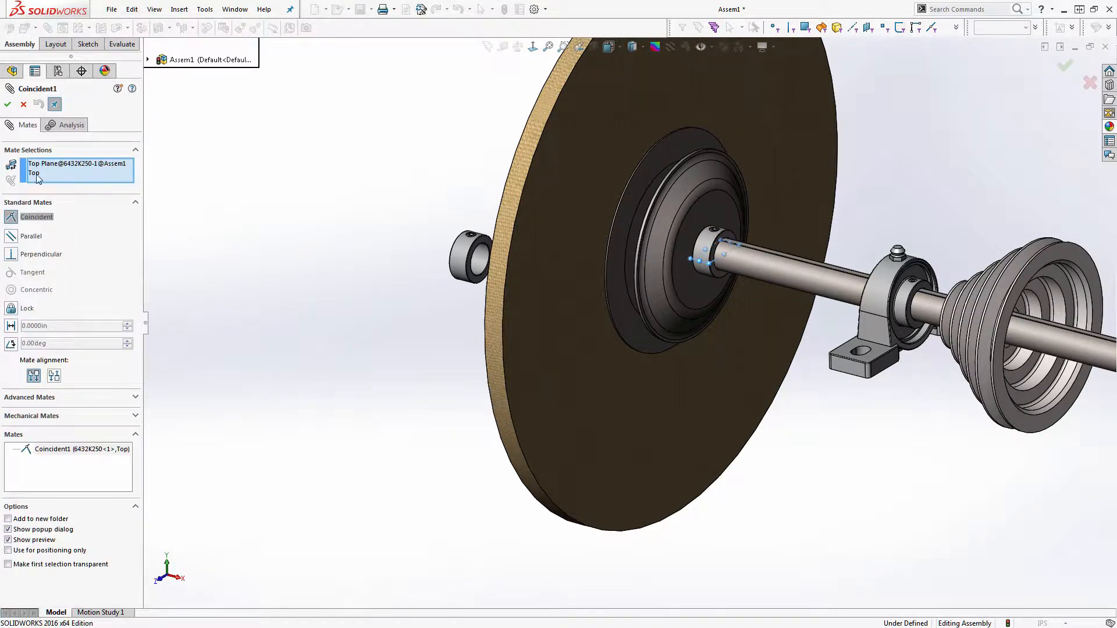
click(37, 173)
key(Delete)
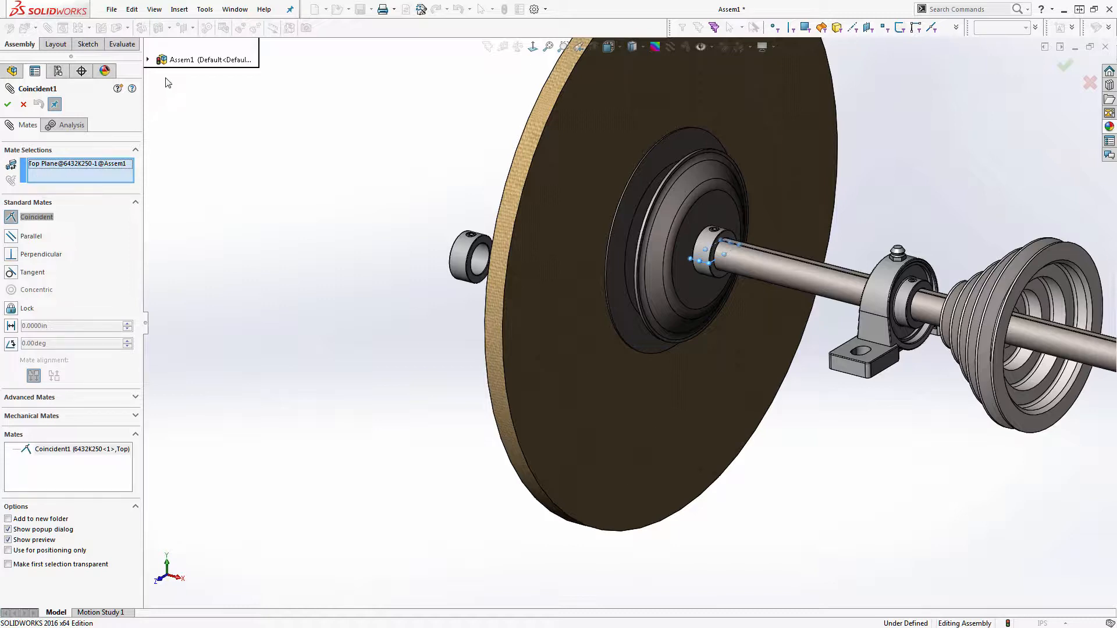
click(148, 60)
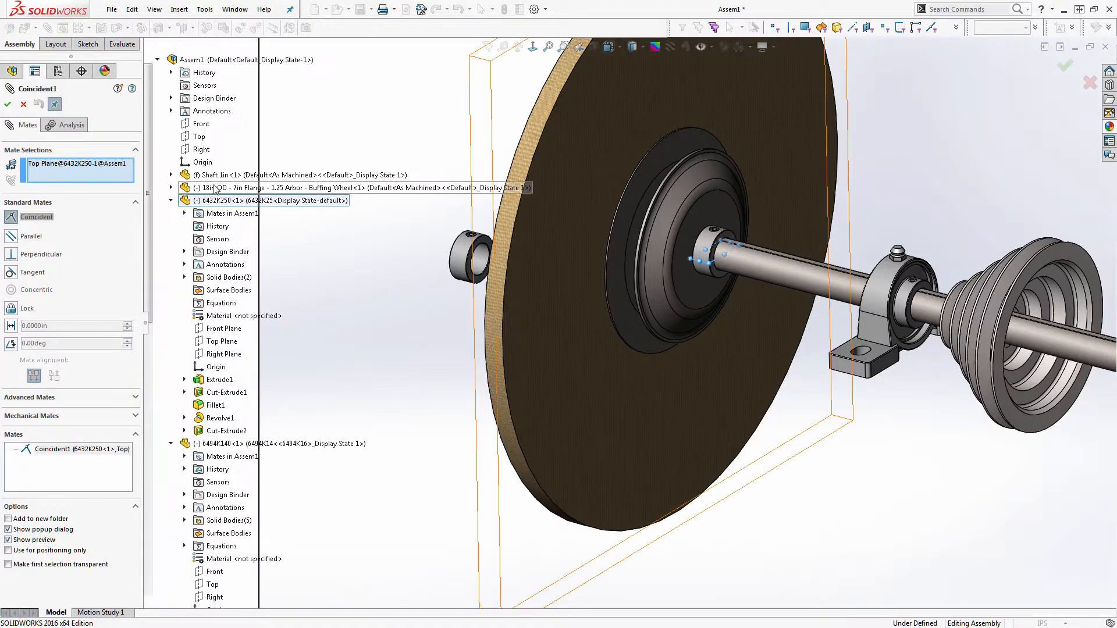
click(171, 175)
click(221, 303)
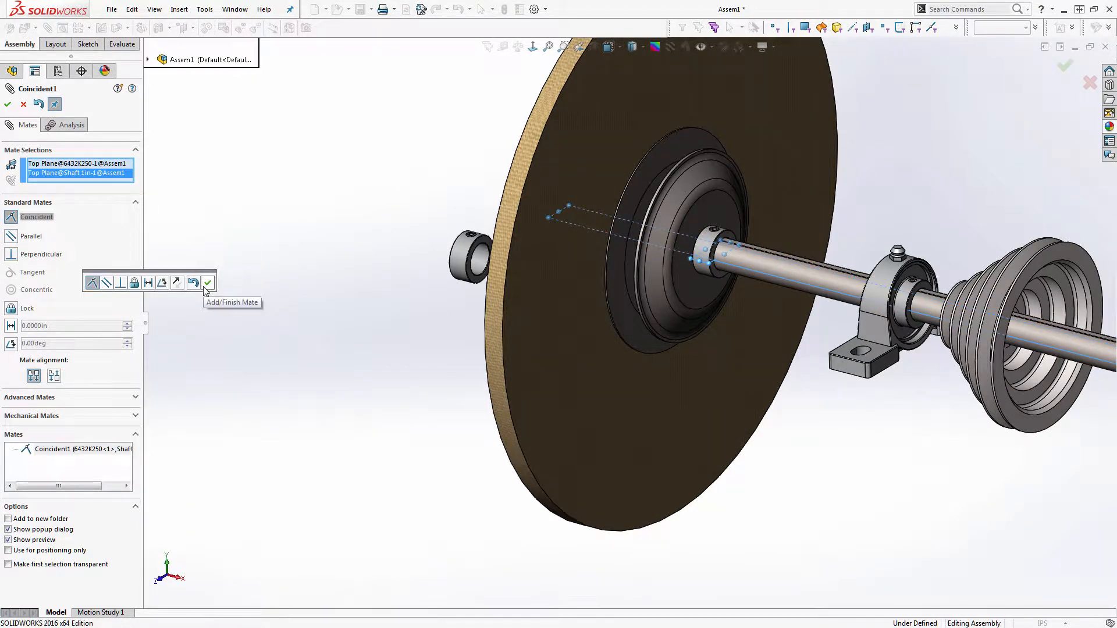
click(207, 283)
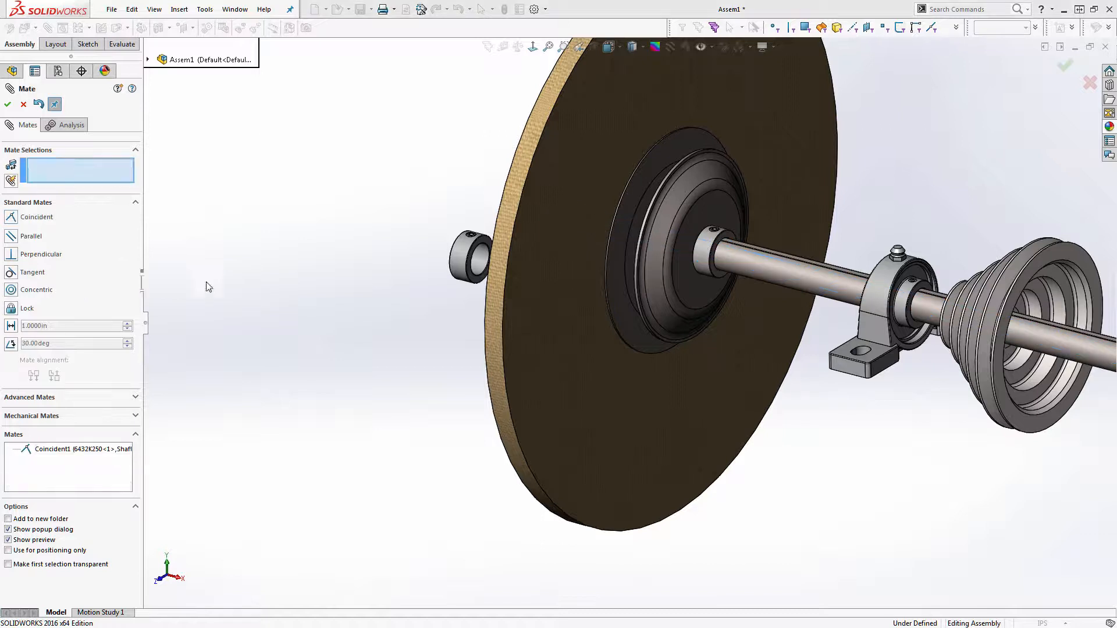
click(7, 104)
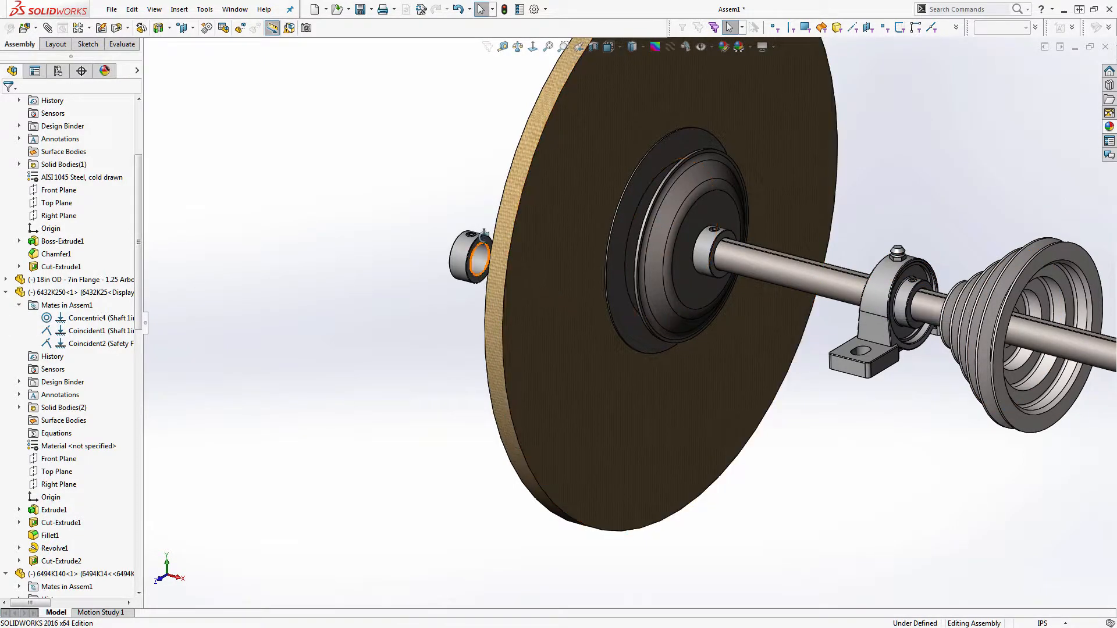
Add a coincident mate between the inner safety flange's Top Plane and the Top Plane of the 1 in shaft
middle_drag(543, 285, 589, 200)
click(591, 194)
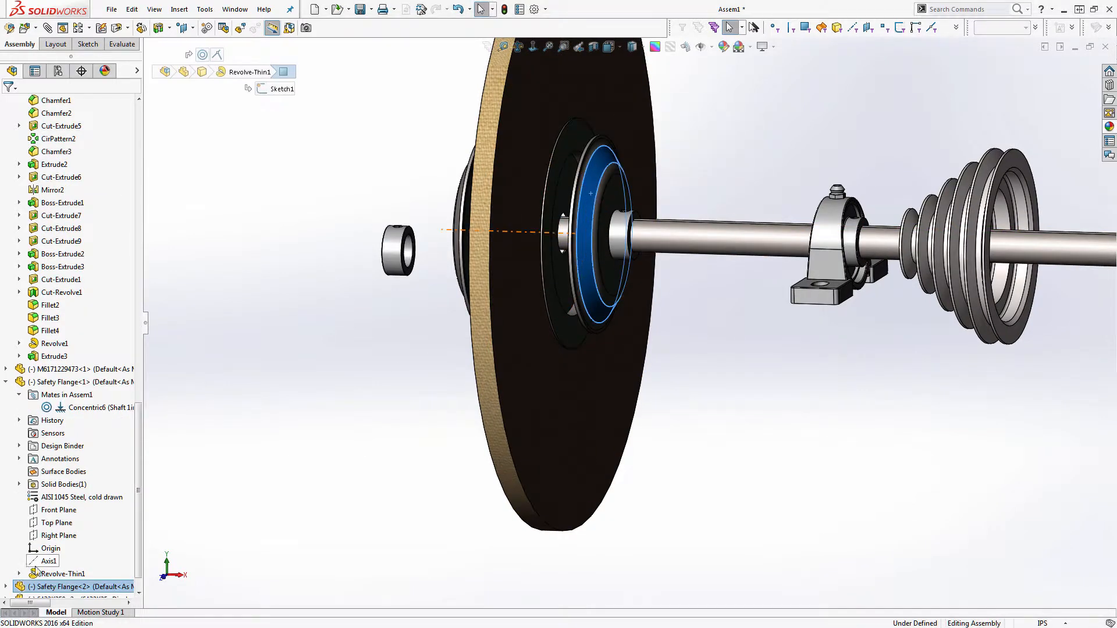
click(9, 590)
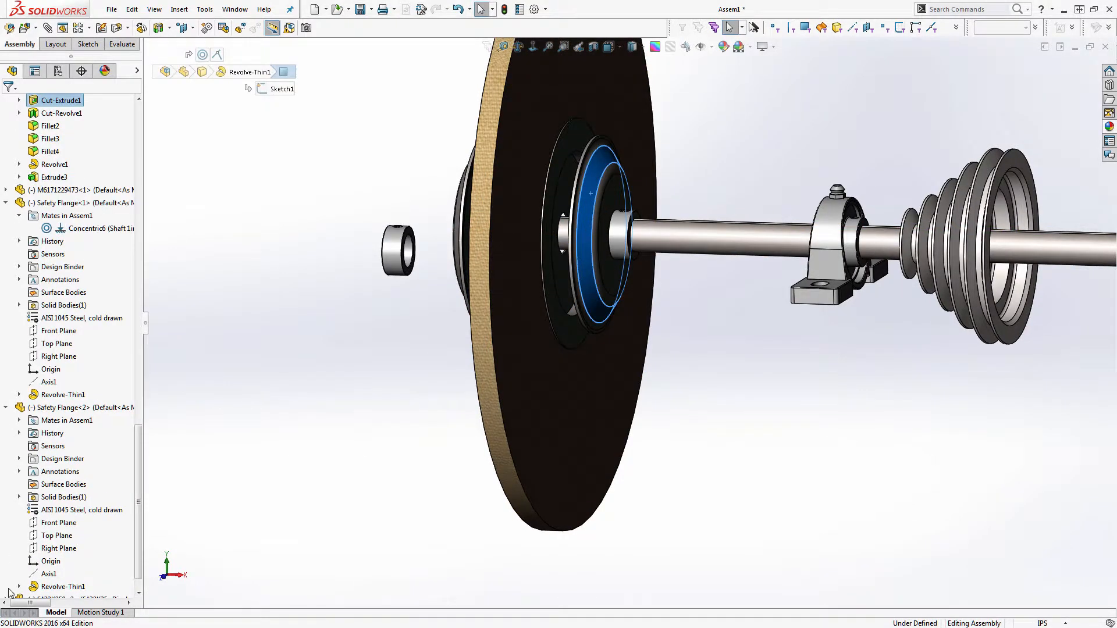
click(46, 536)
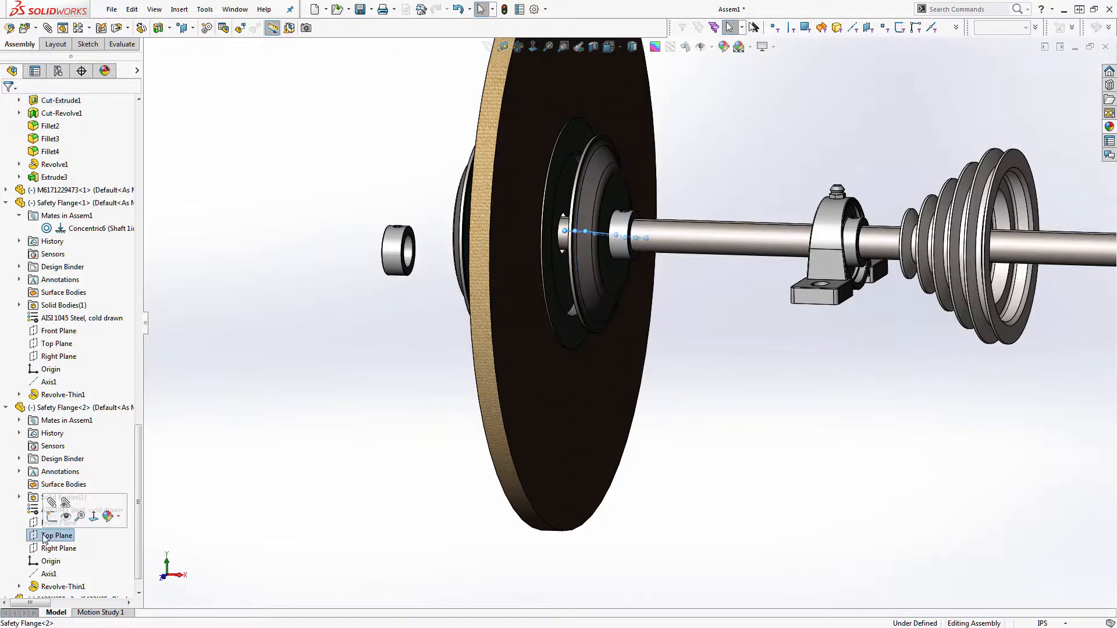
scroll(52, 303, up, 10)
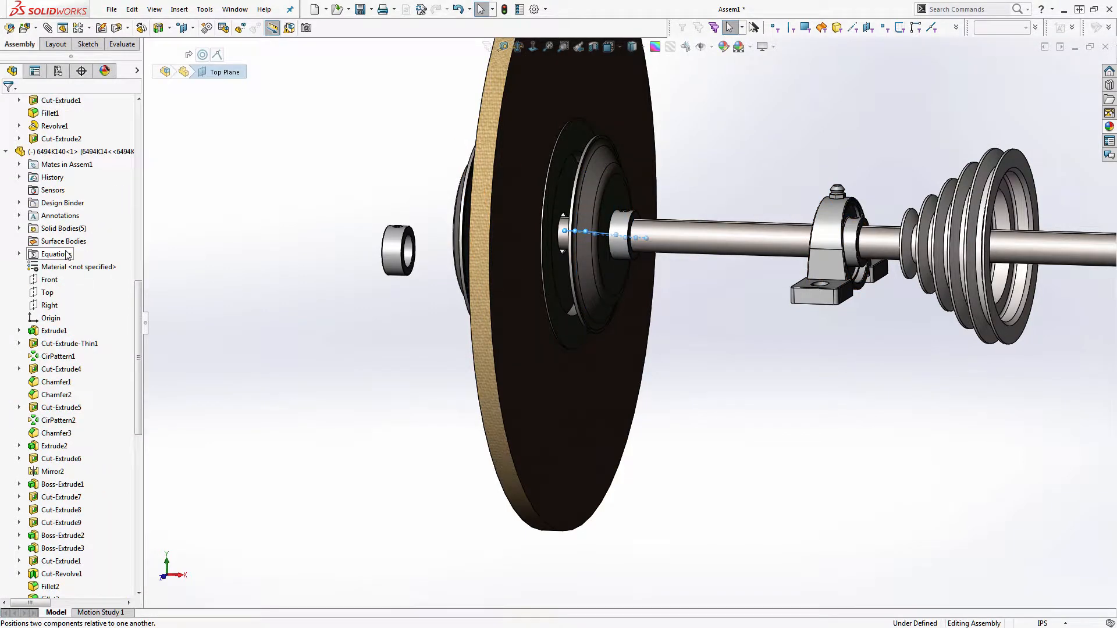
scroll(66, 254, up, 10)
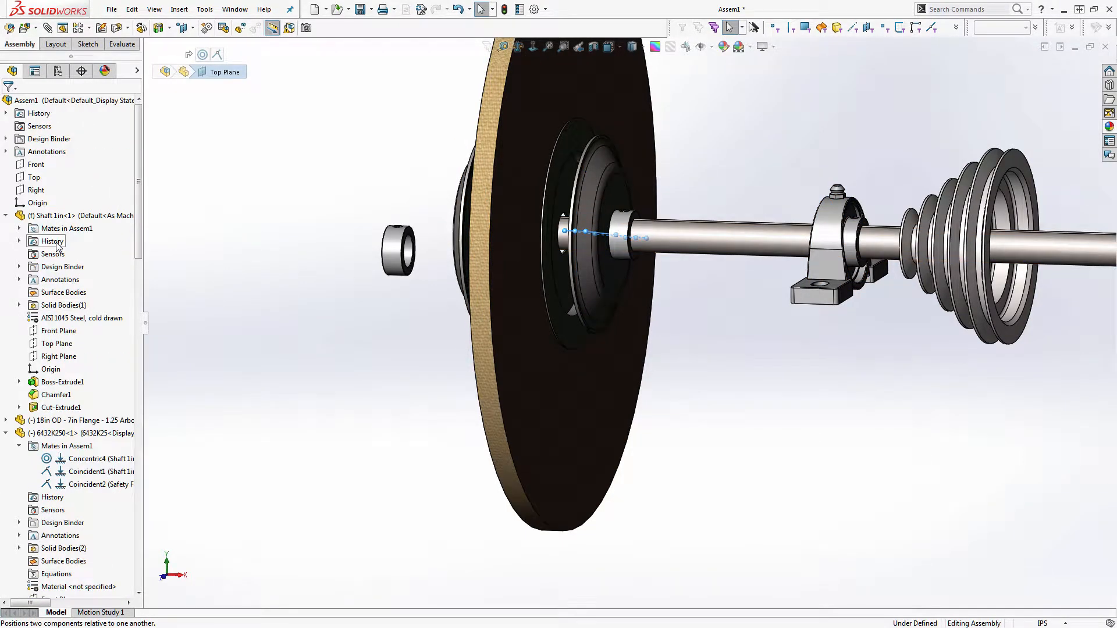
click(57, 343)
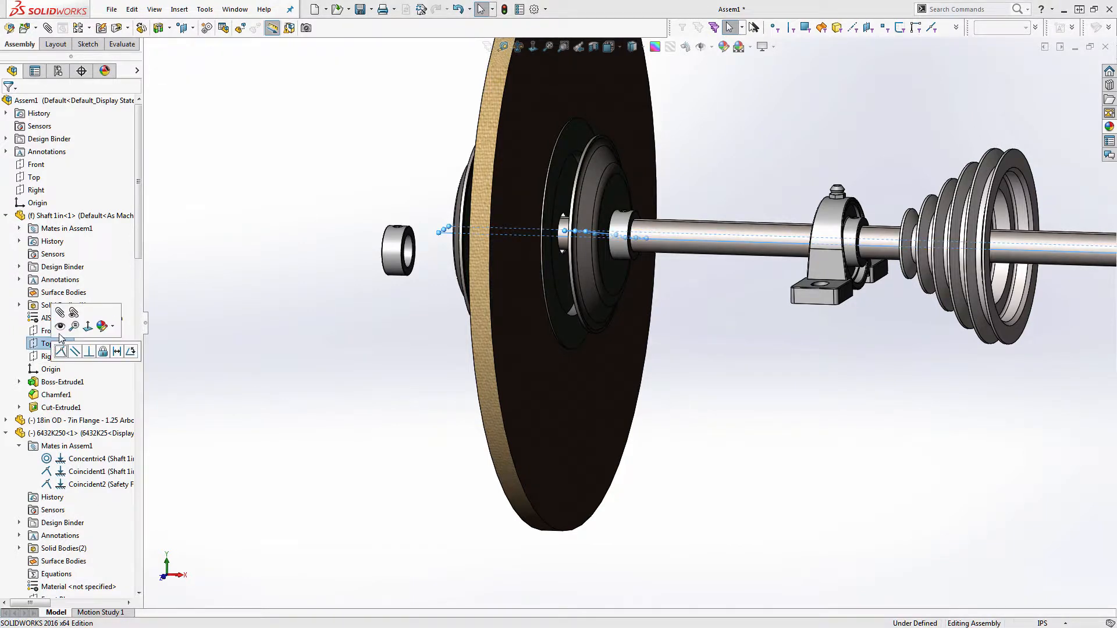
click(199, 298)
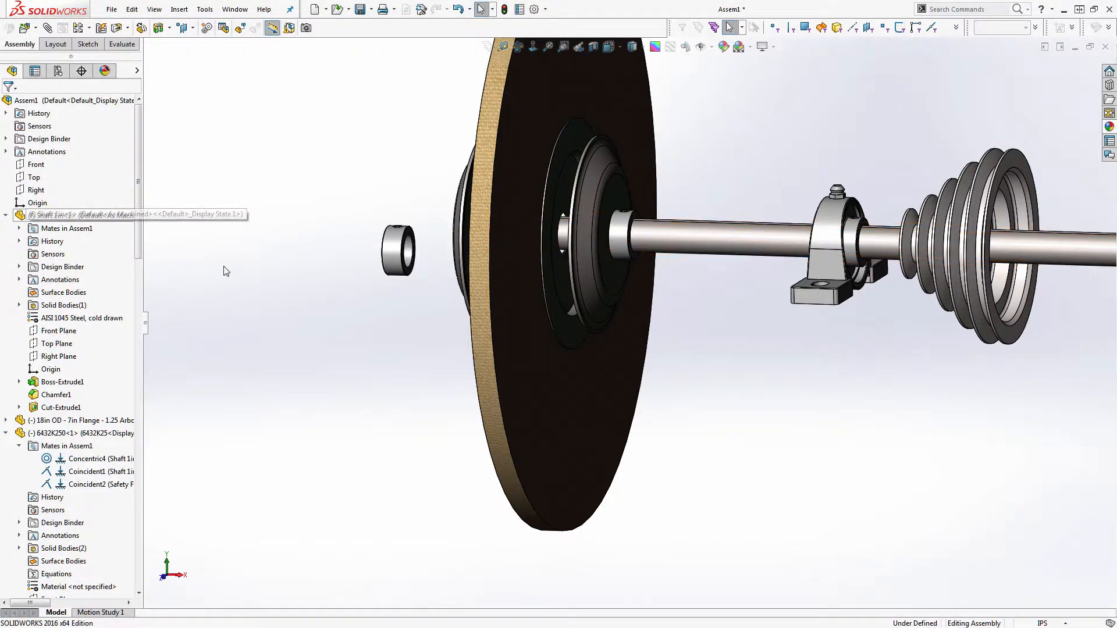
Add a coincident mate between the outer safety flange's Top Plane and the 1 in shaft's Top Plane
click(461, 222)
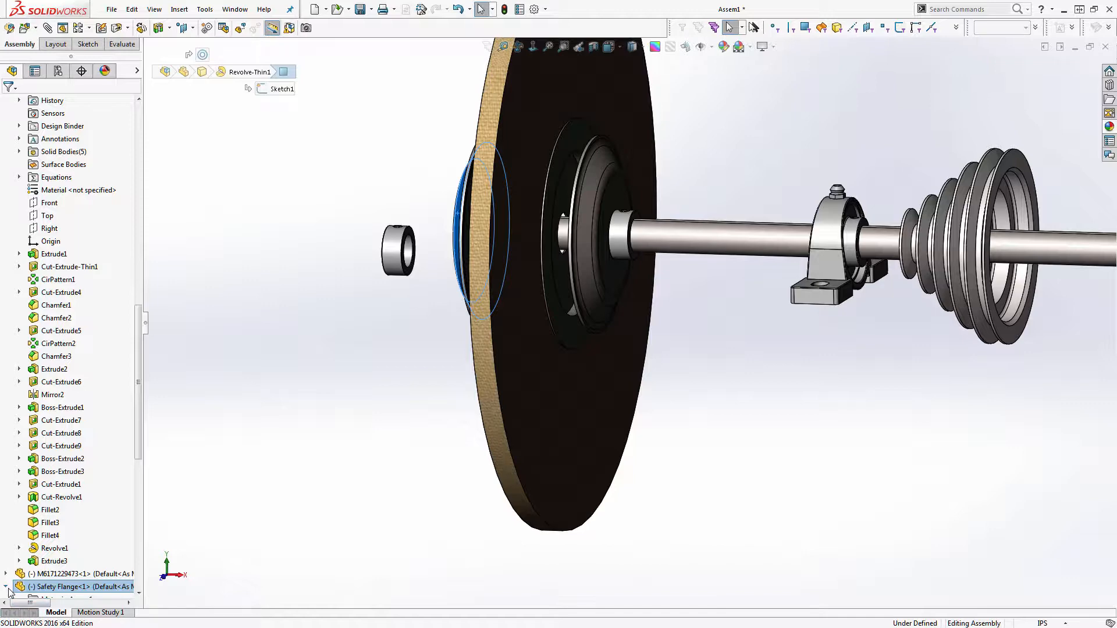
scroll(23, 570, down, 5)
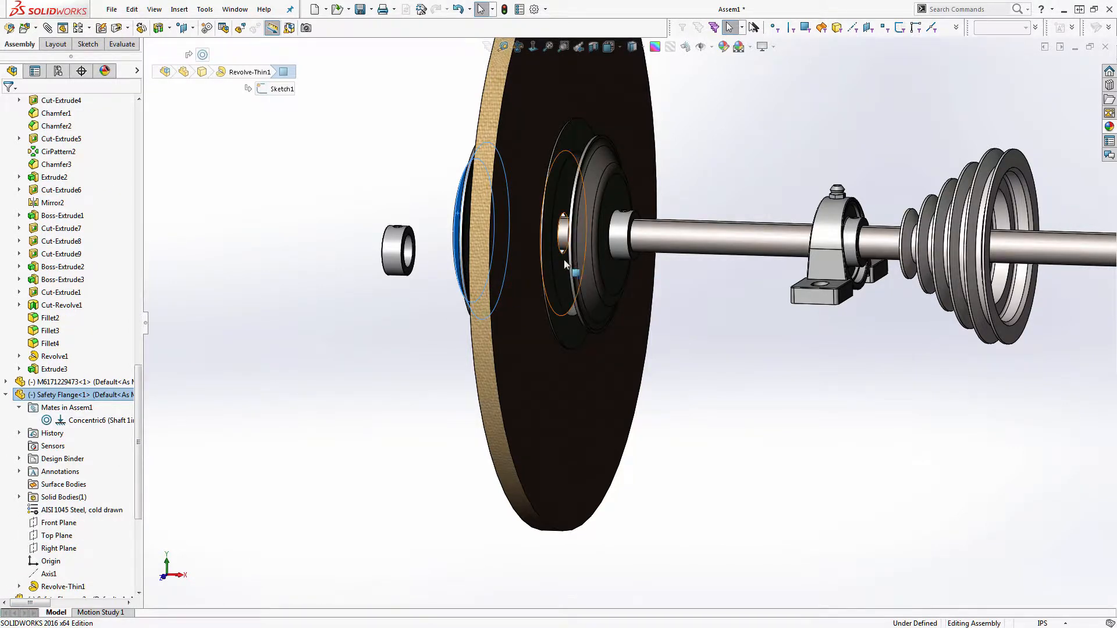
click(580, 235)
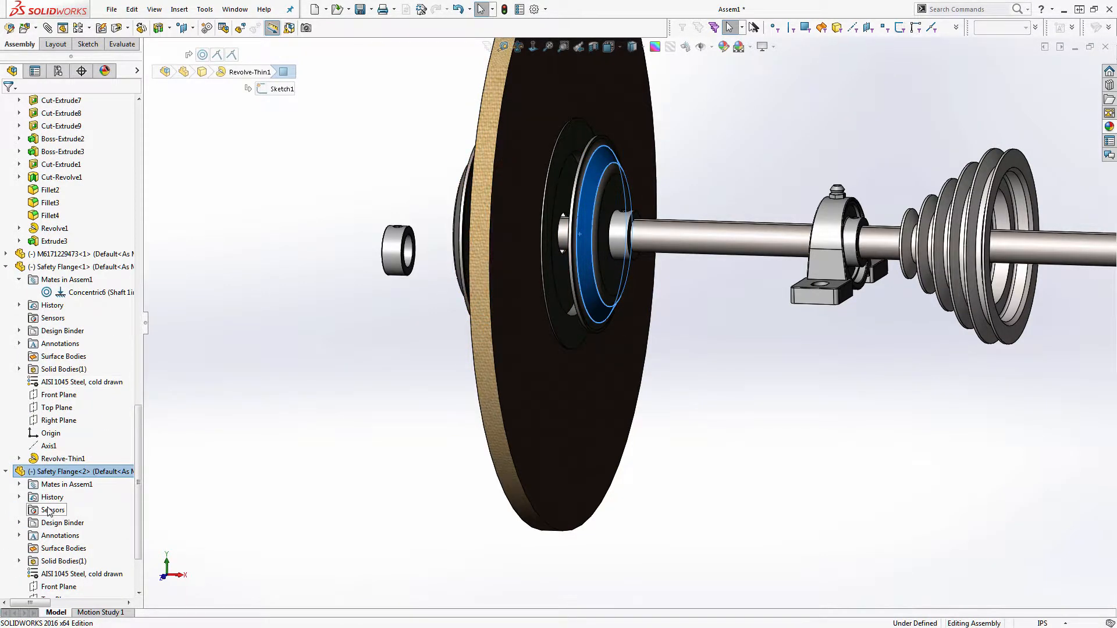
click(21, 484)
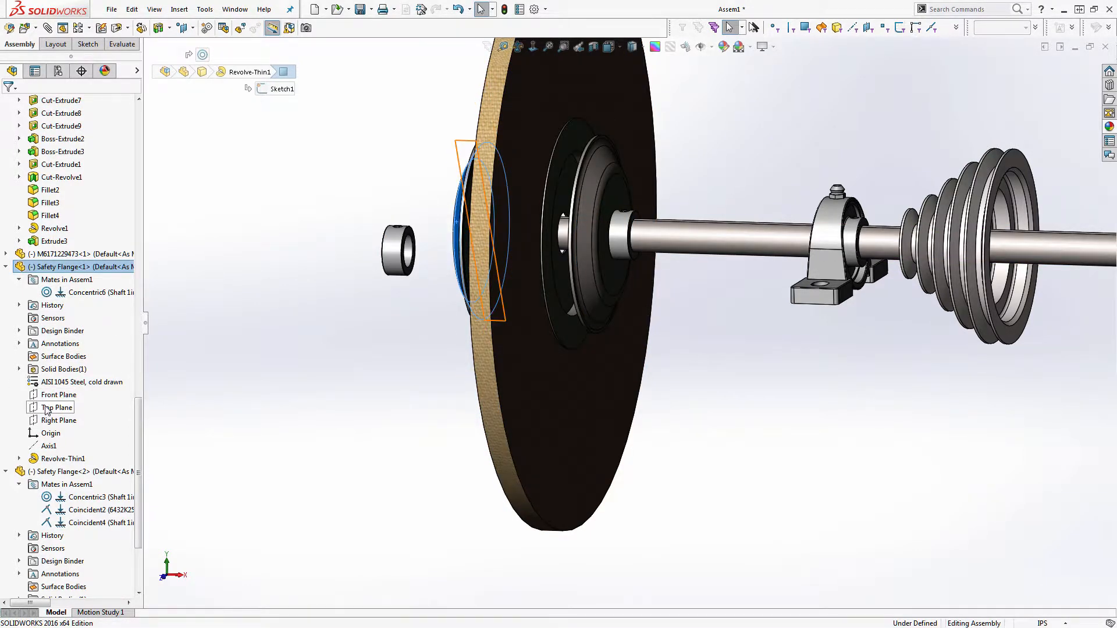
click(46, 408)
scroll(86, 268, up, 15)
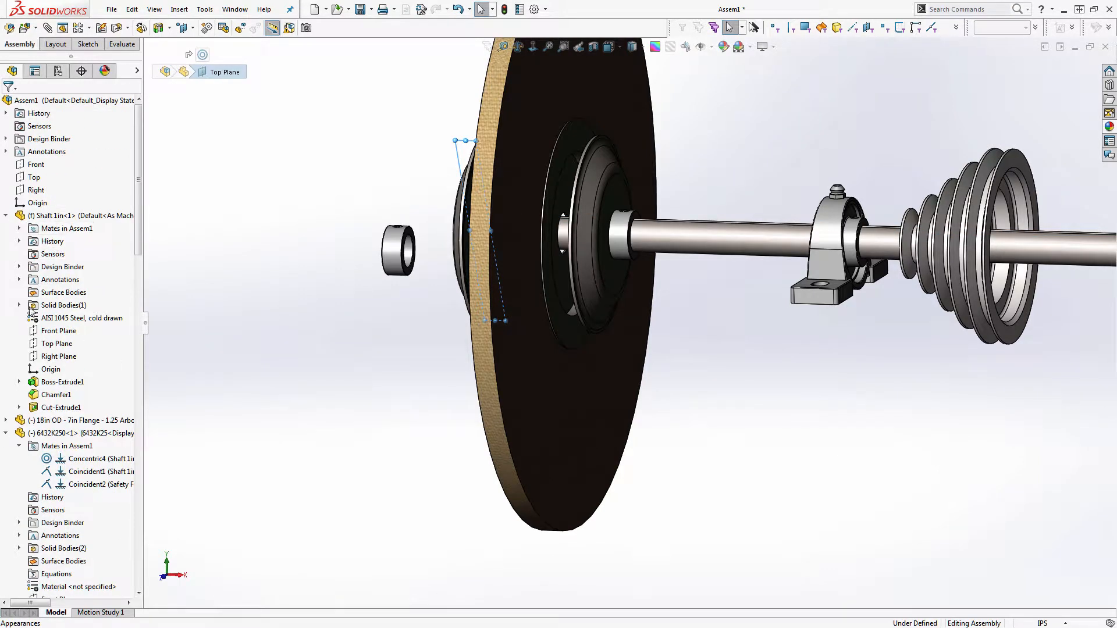
click(50, 345)
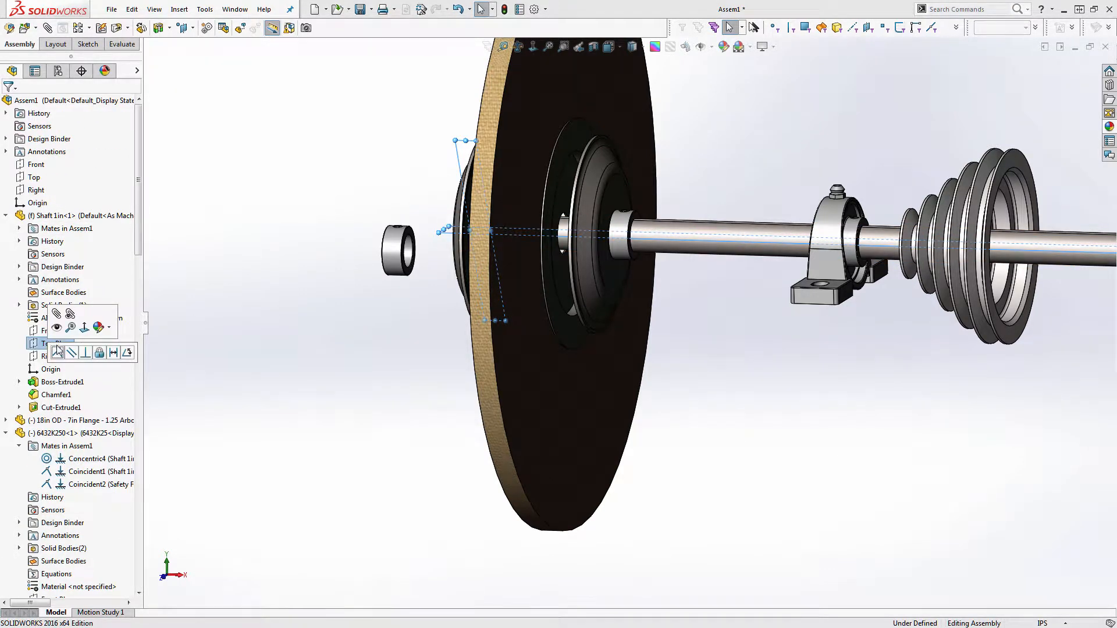
click(313, 295)
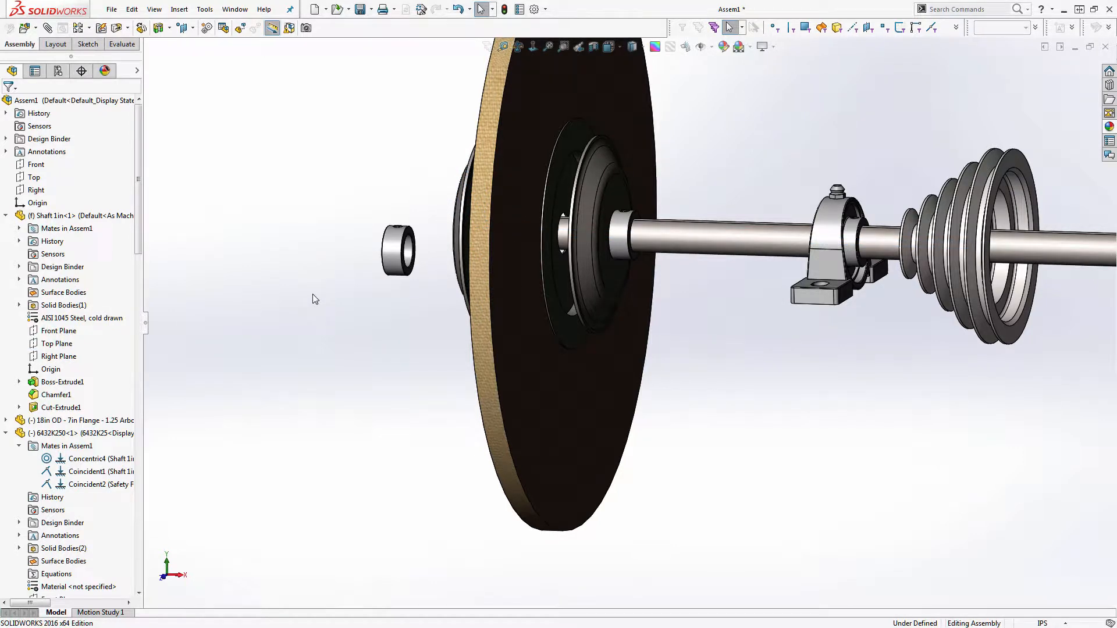
Mate the inner safety flange's flat rim face coincident with the buffing wheel's flange face on the bearing side
middle_drag(312, 294, 288, 312)
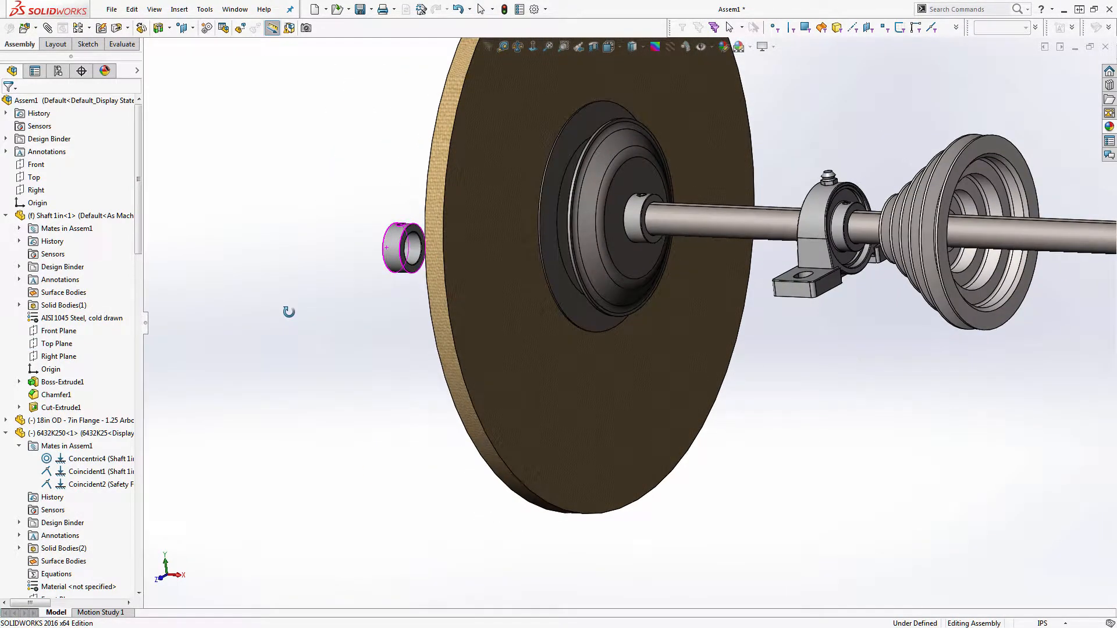
scroll(578, 214, down, 10)
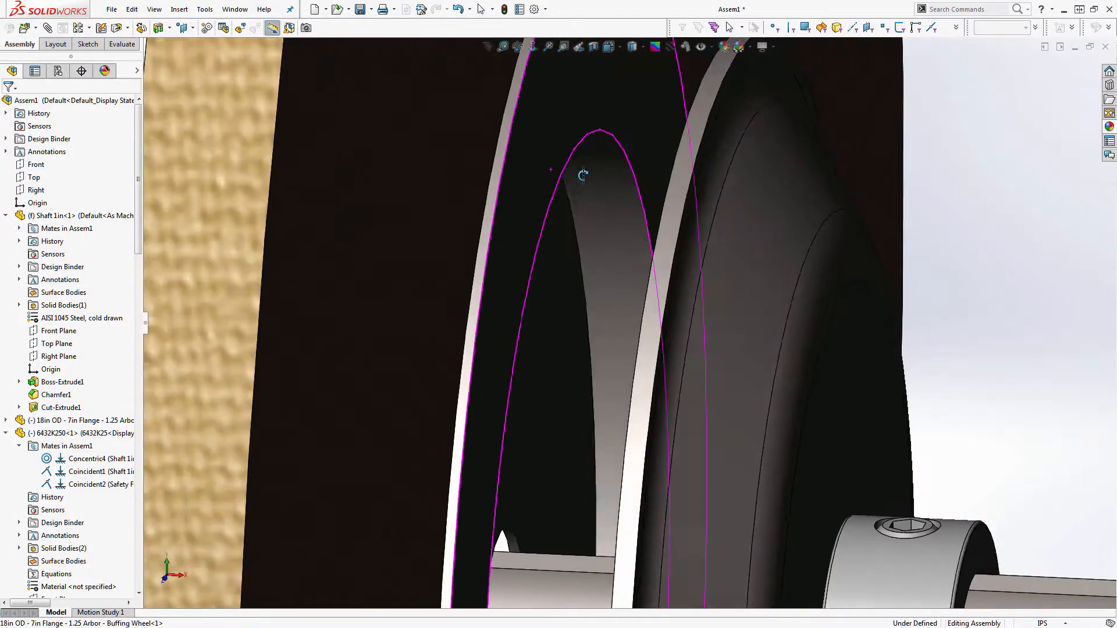
middle_drag(583, 176, 646, 169)
scroll(678, 126, down, 3)
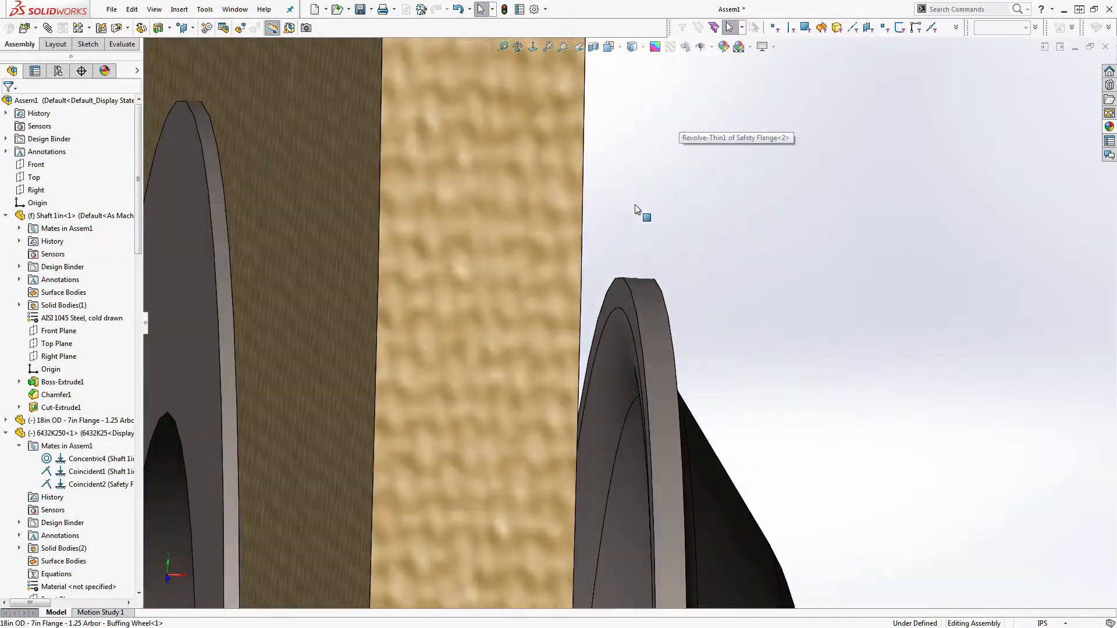
click(617, 290)
scroll(617, 291, down, 5)
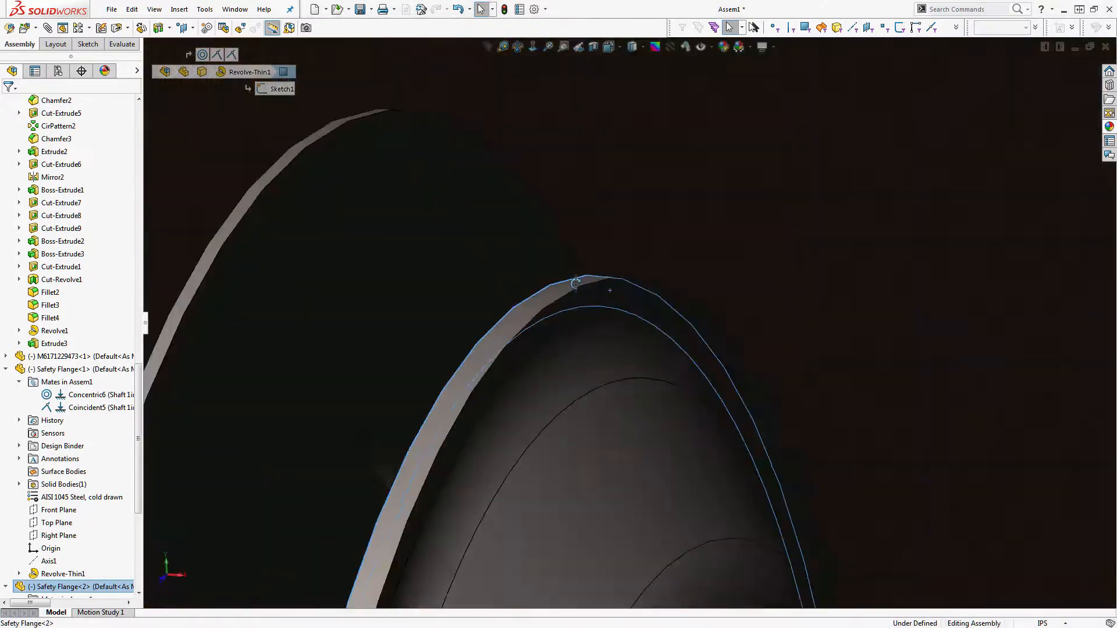
middle_drag(575, 283, 461, 237)
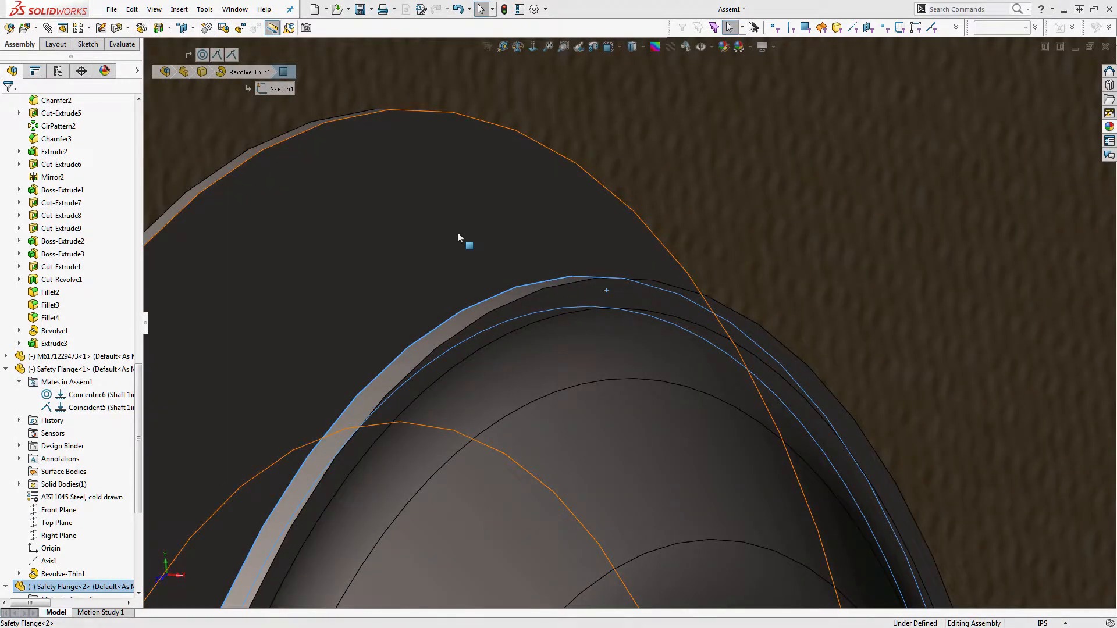
click(458, 232)
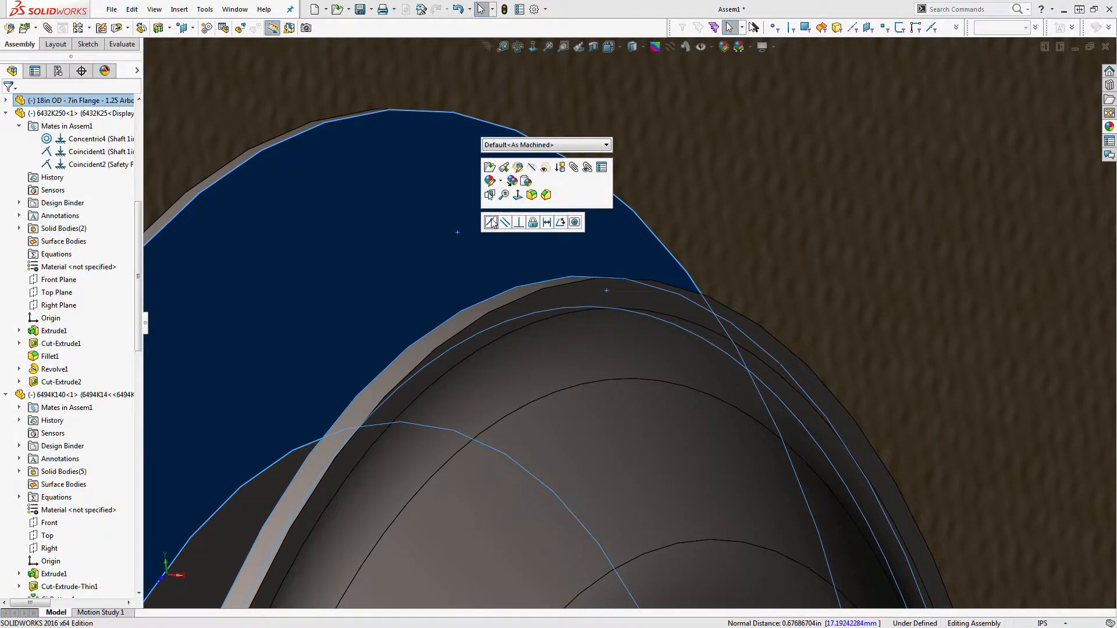
Mate the outer safety flange's rim face coincident with the buffing wheel's flange face on the shaft-end side
scroll(490, 253, up, 8)
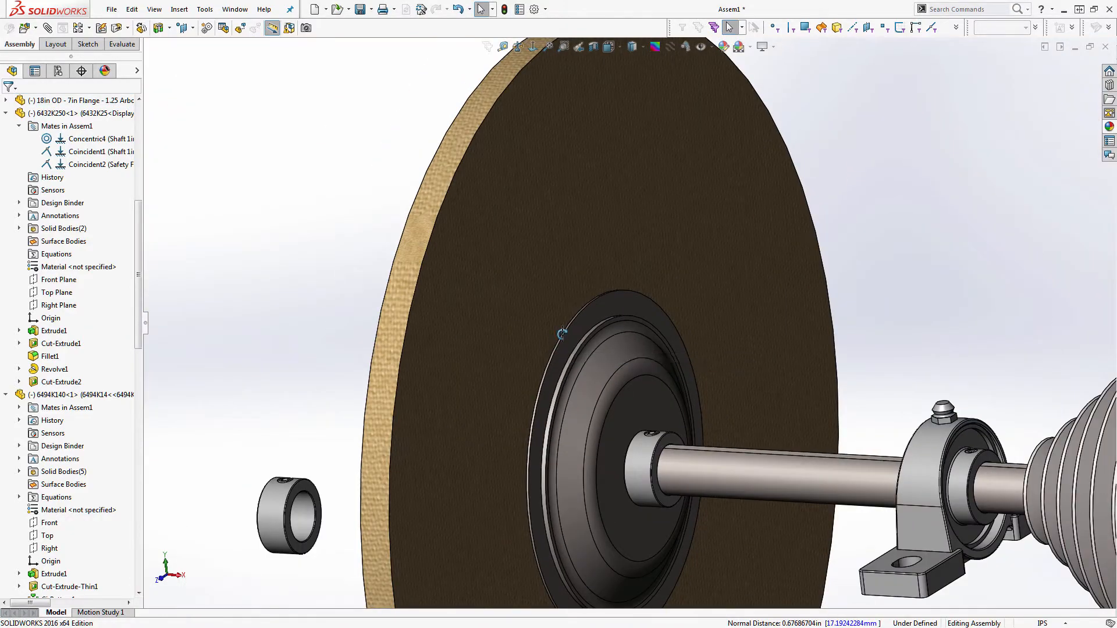
middle_drag(561, 333, 534, 323)
scroll(422, 333, down, 8)
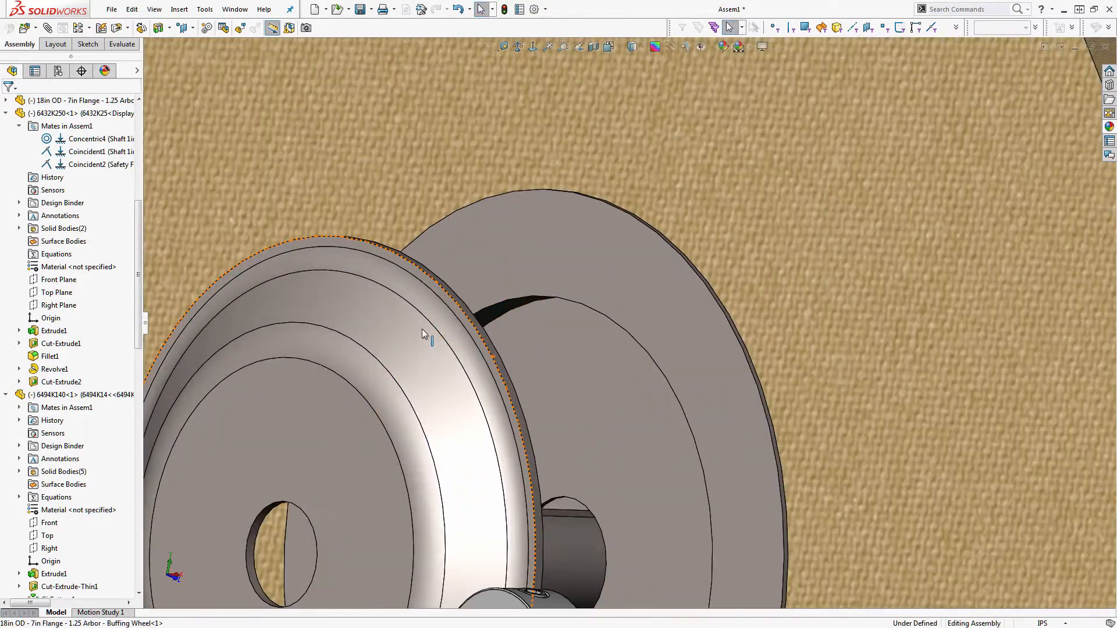
middle_drag(423, 333, 574, 254)
click(496, 256)
ctrl+click(749, 280)
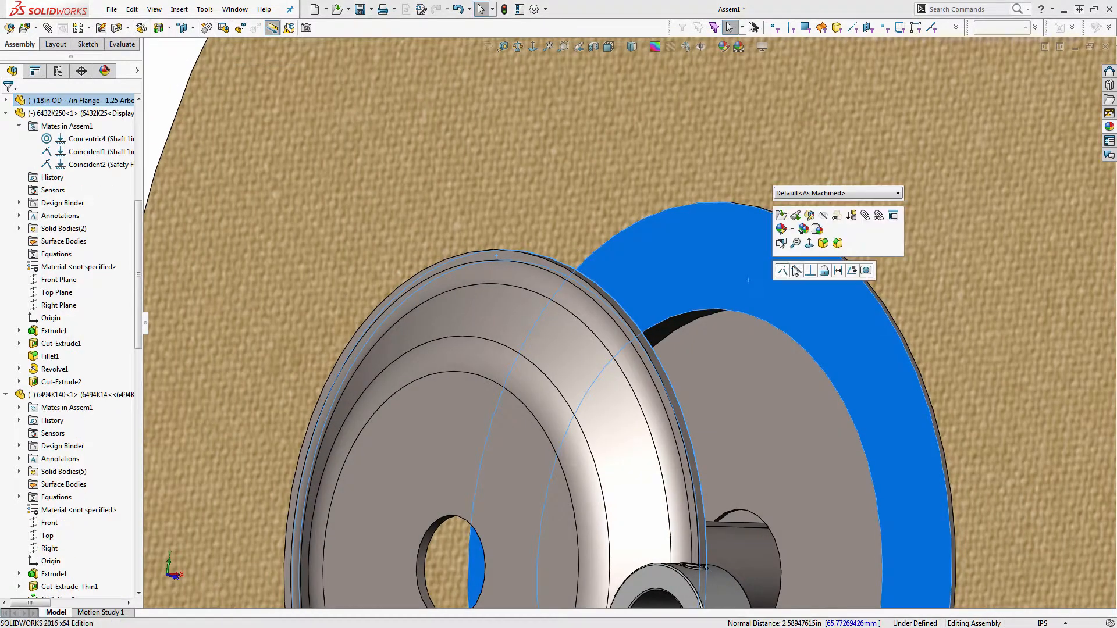
click(782, 271)
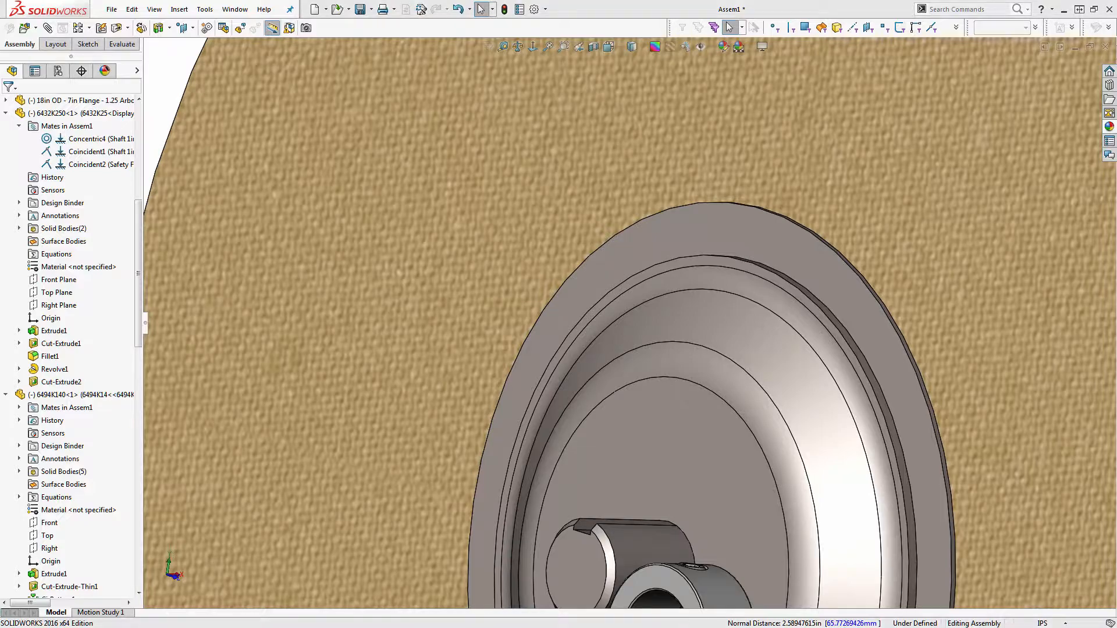
Open the safety flange part from the assembly and display the dimensions of its revolved feature
key(alt+Tab)
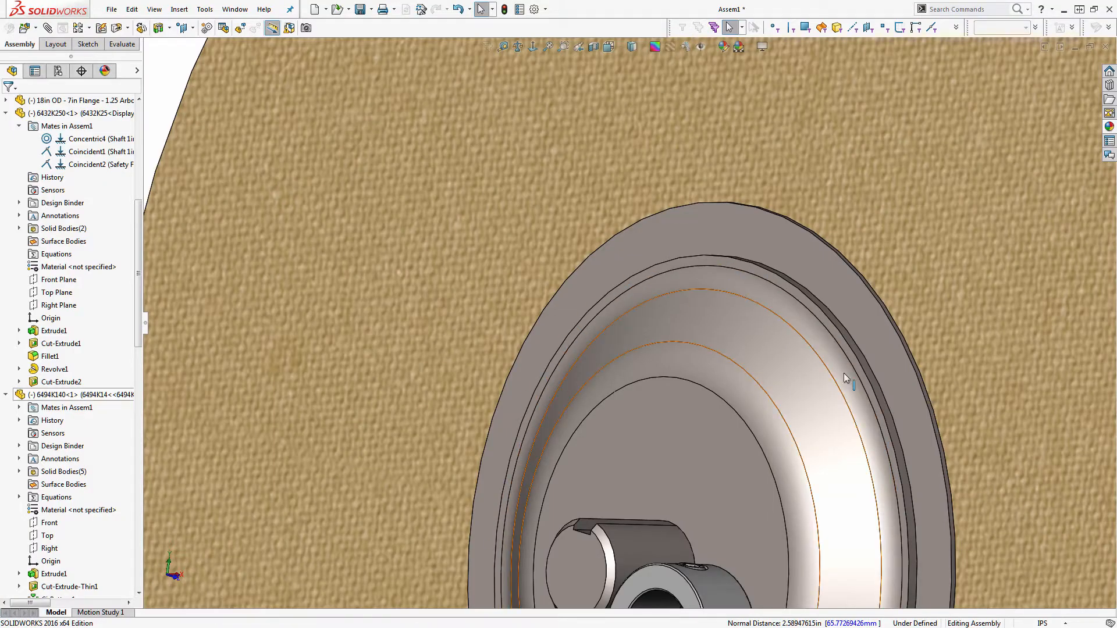
click(784, 336)
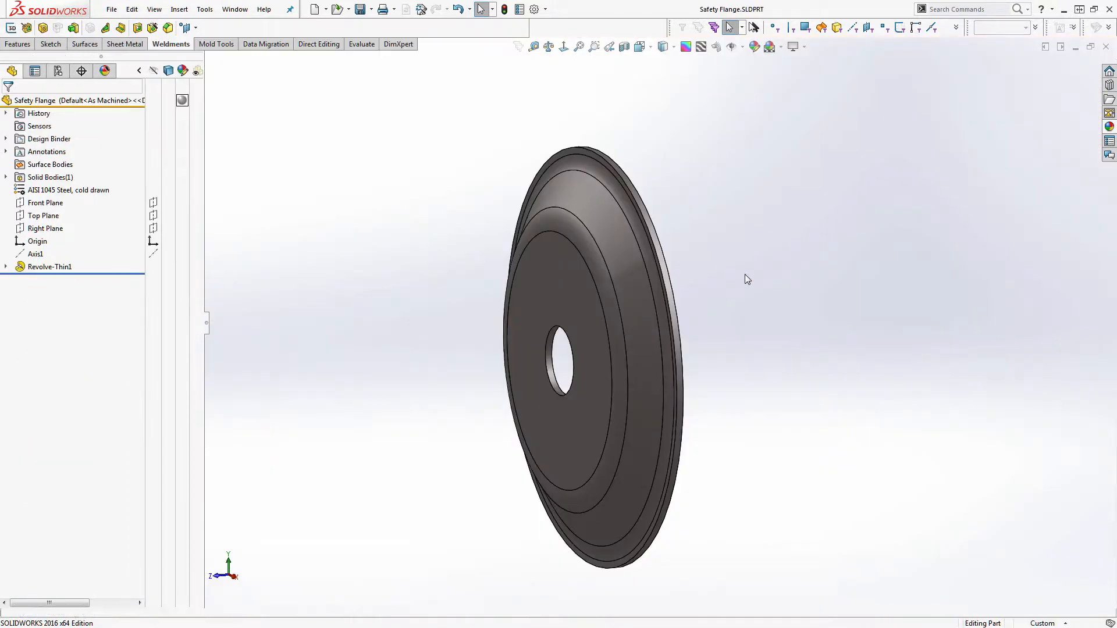
click(645, 260)
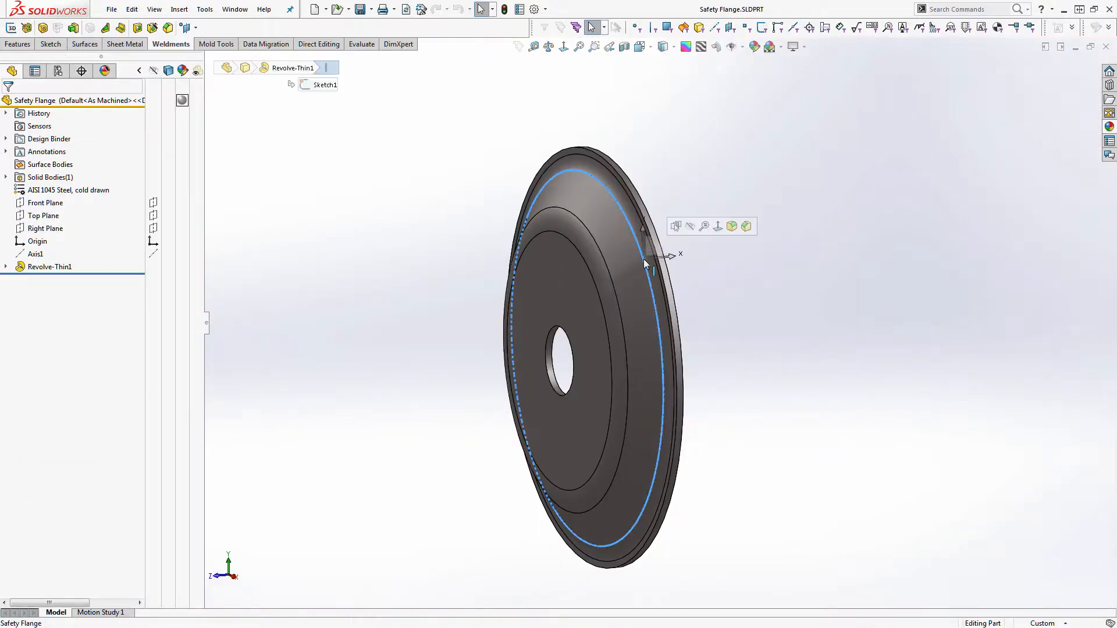
click(639, 201)
scroll(638, 200, up, 1)
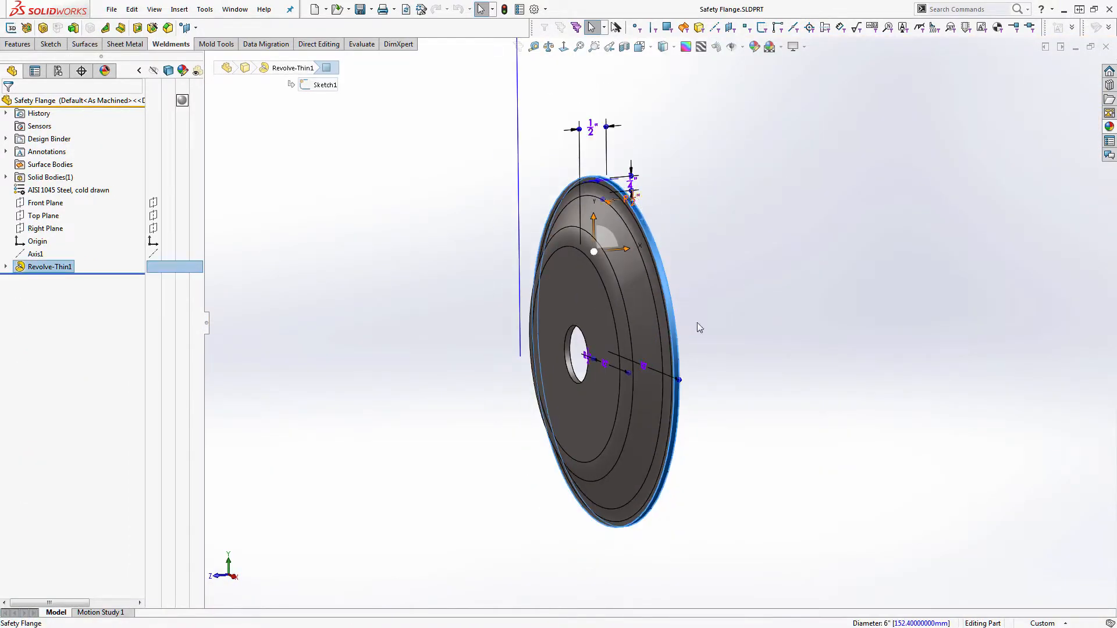
middle_drag(675, 370, 669, 116)
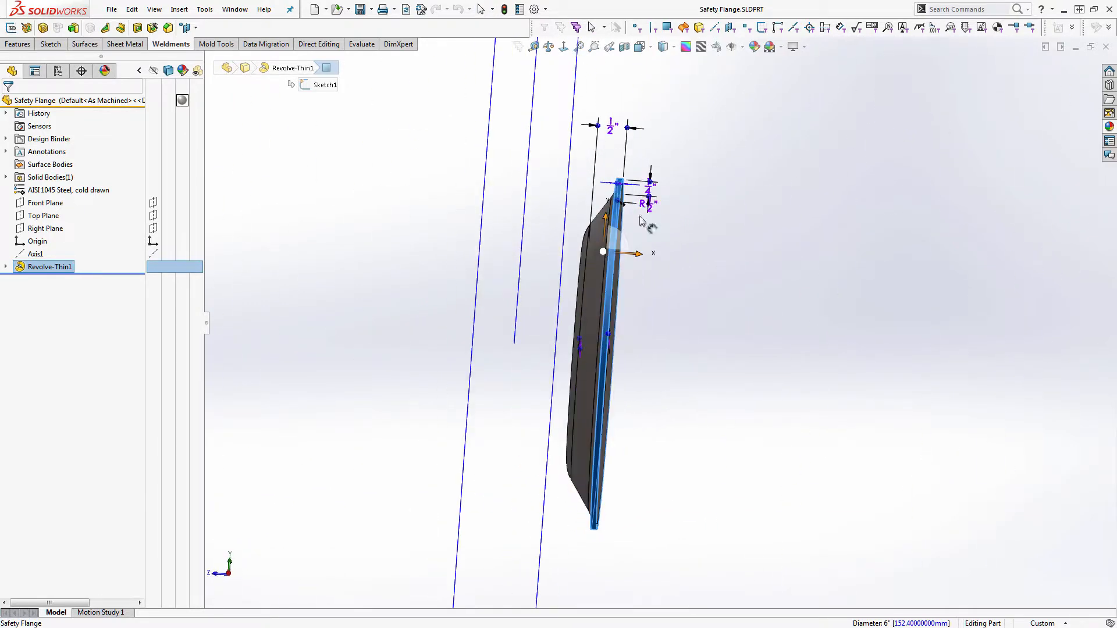
Set the outer radius in the safety flange's revolve sketch to 3 1/2 in, then close the part and save the changes
click(6, 266)
click(52, 279)
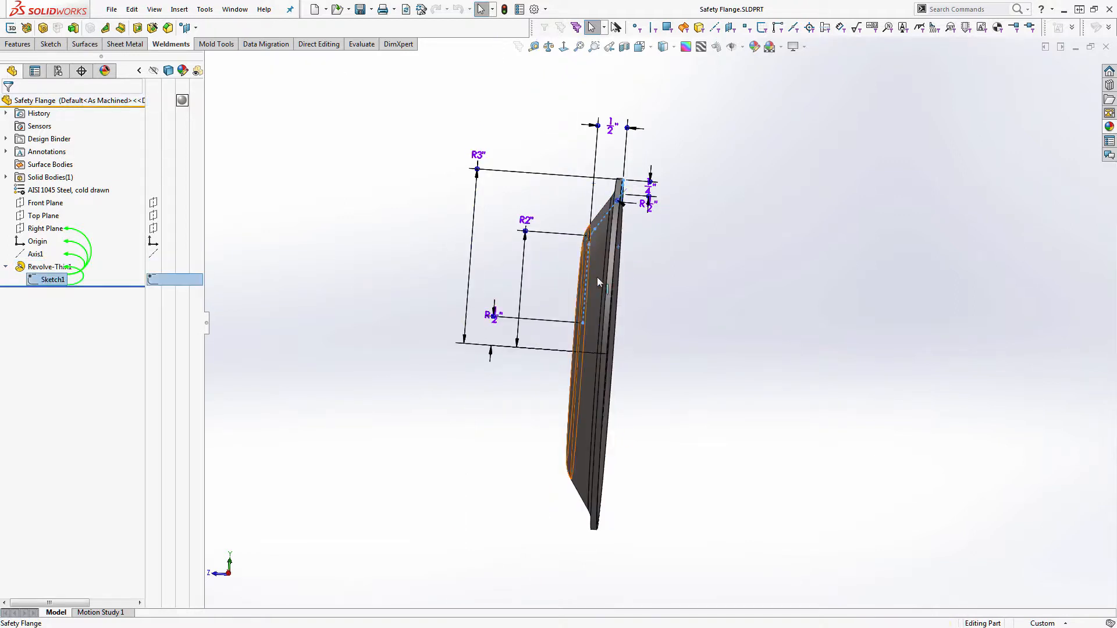
double_click(479, 154)
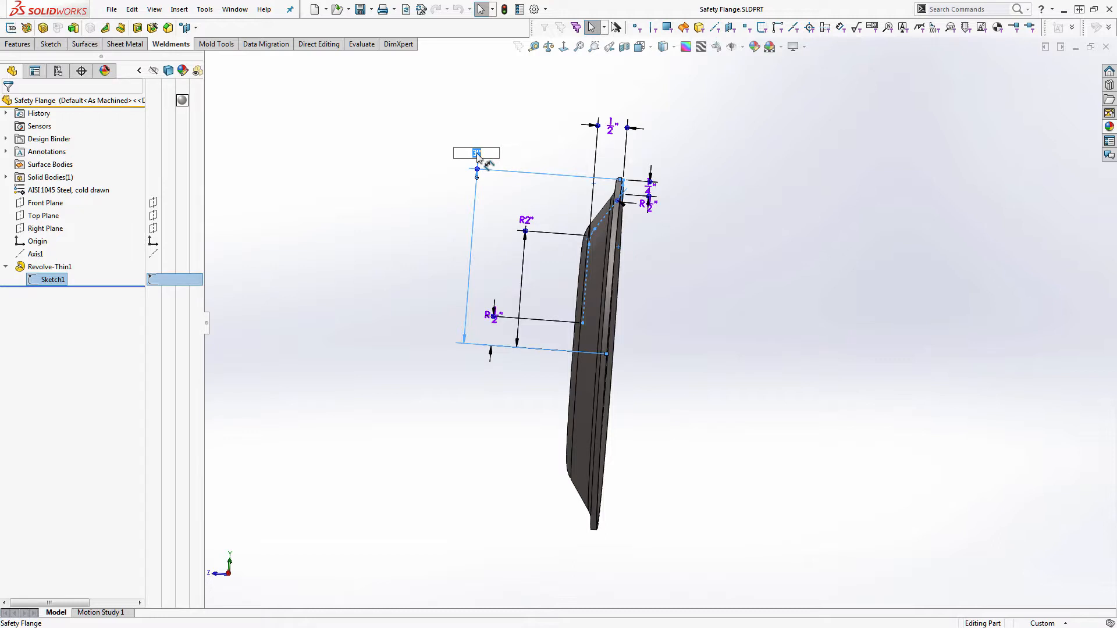
key(Return)
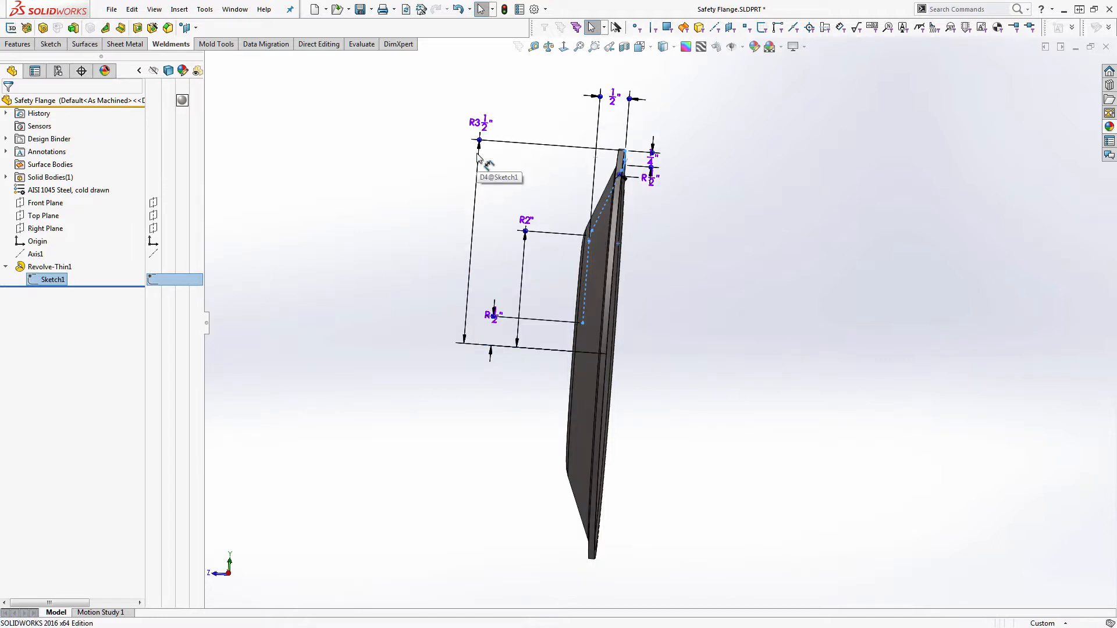
click(1105, 46)
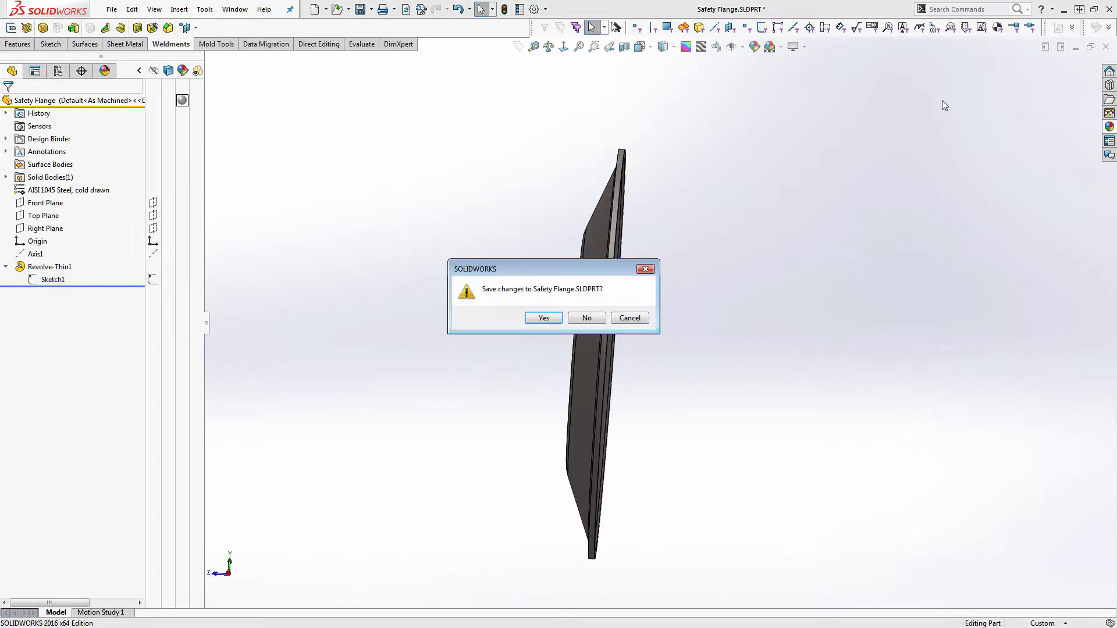
click(544, 318)
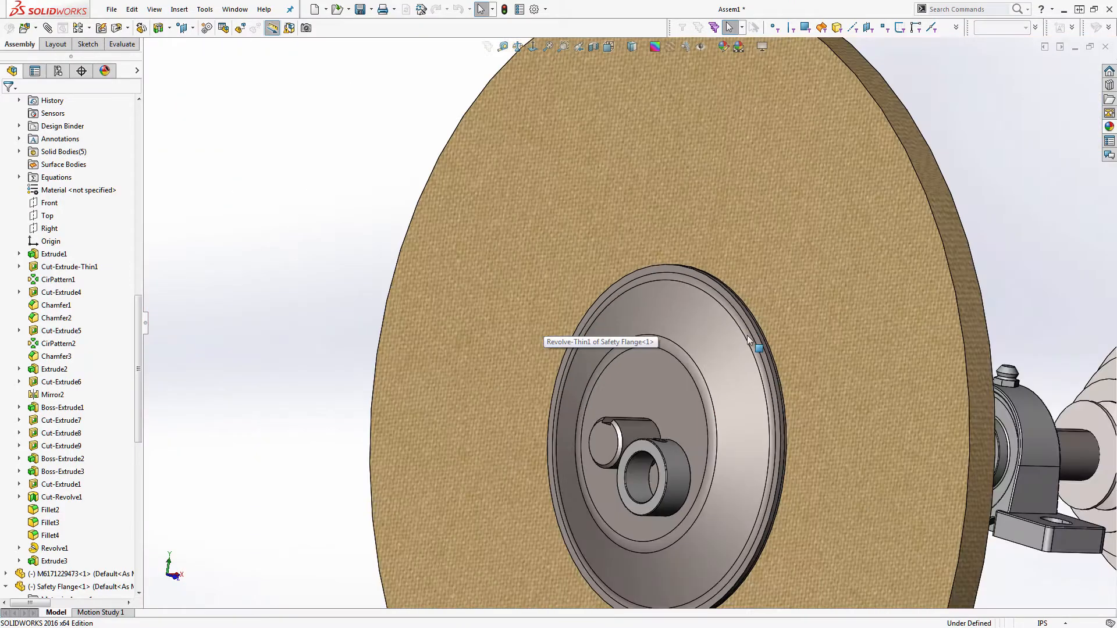
Mate the second collar's bore concentric with the shaft's cylindrical surface at the buffing wheel end
middle_drag(748, 338, 734, 448)
click(690, 524)
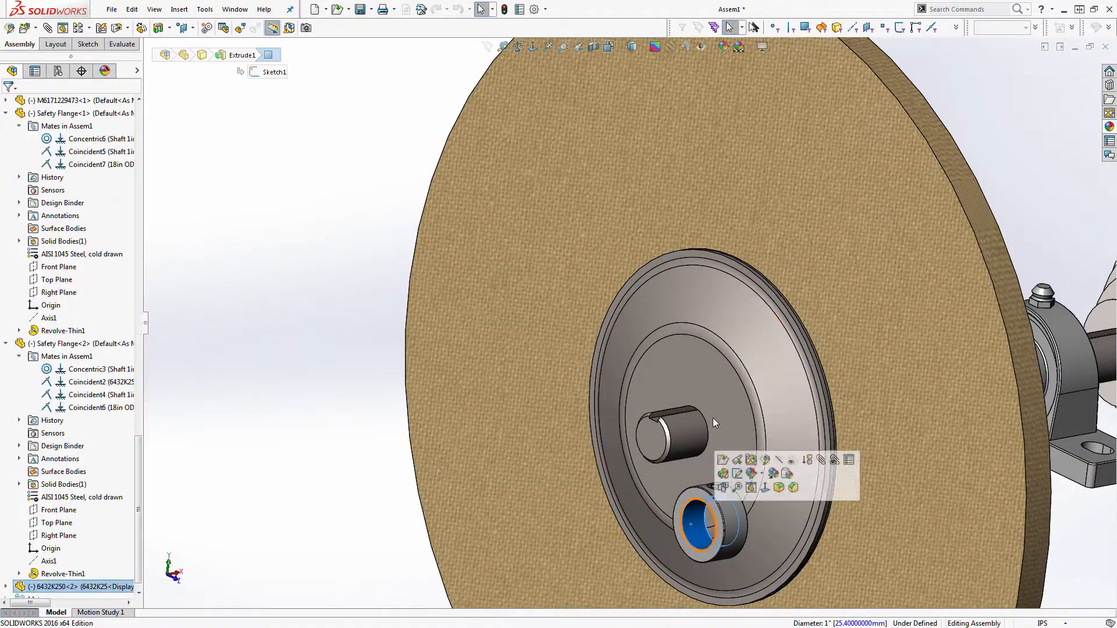
ctrl+click(680, 429)
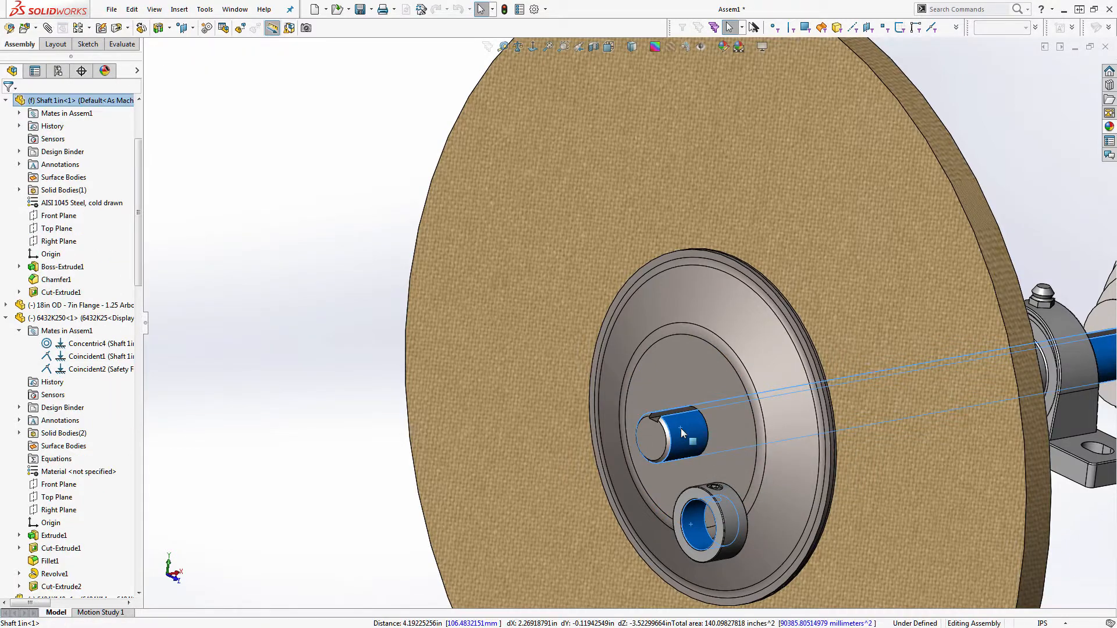
click(756, 419)
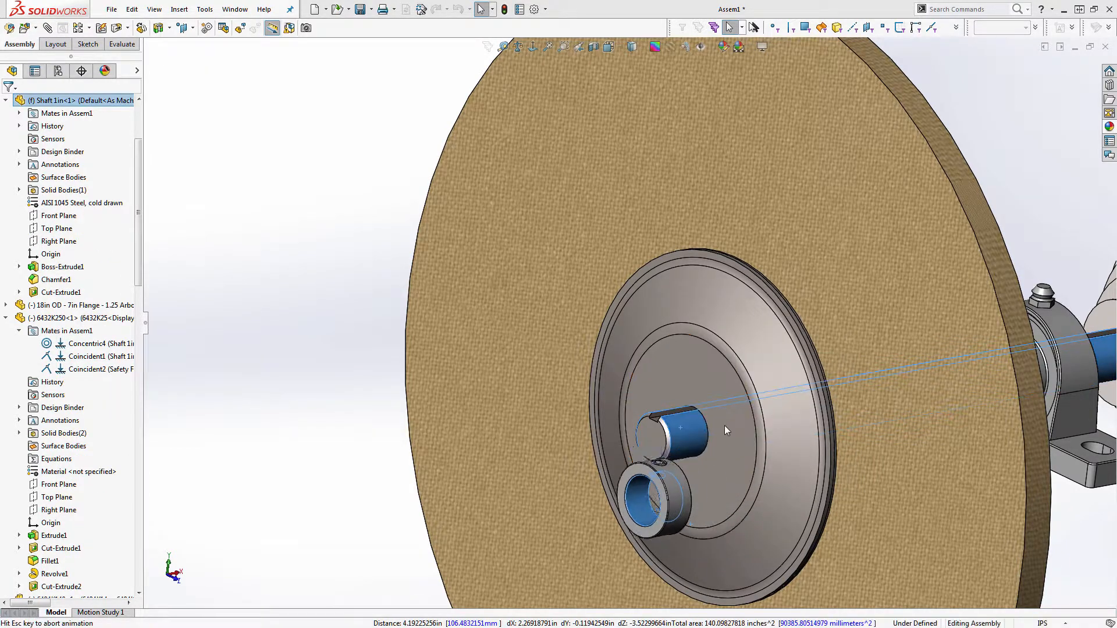
Mate the second collar's wheel-side end face coincident with the outer safety flange's flat hub face
middle_drag(563, 498, 478, 469)
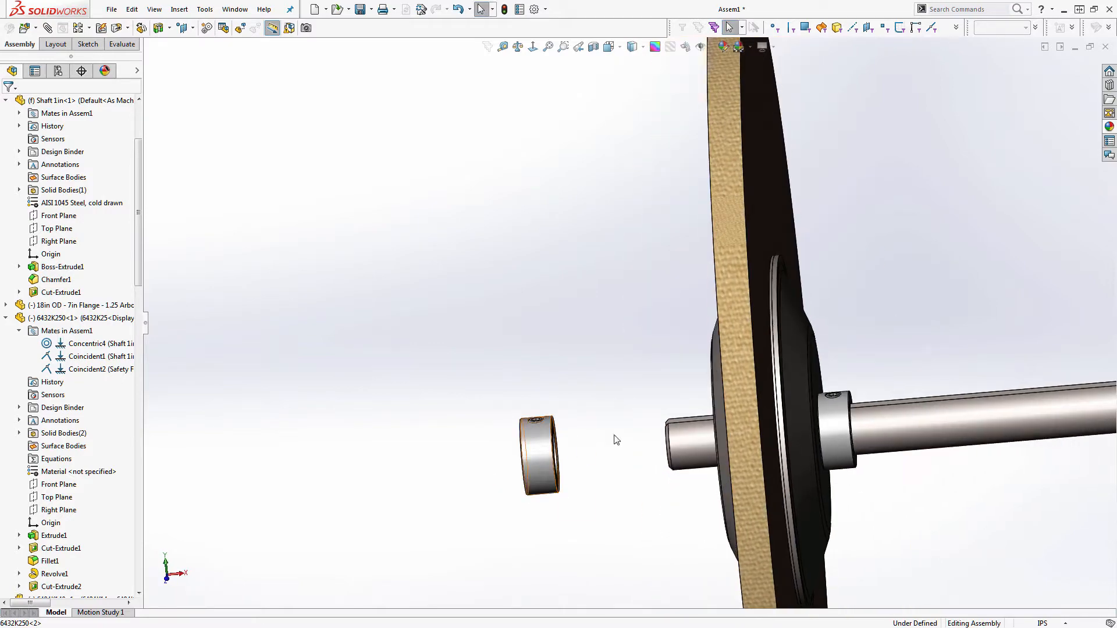
scroll(582, 428, down, 3)
scroll(559, 394, down, 3)
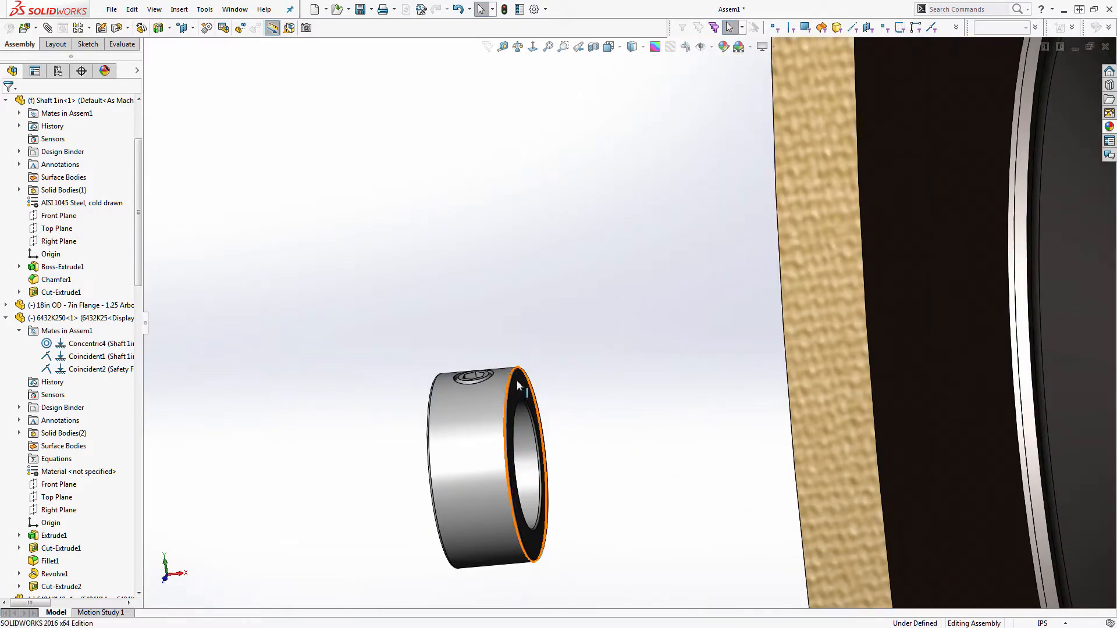
click(519, 384)
middle_drag(606, 446, 727, 407)
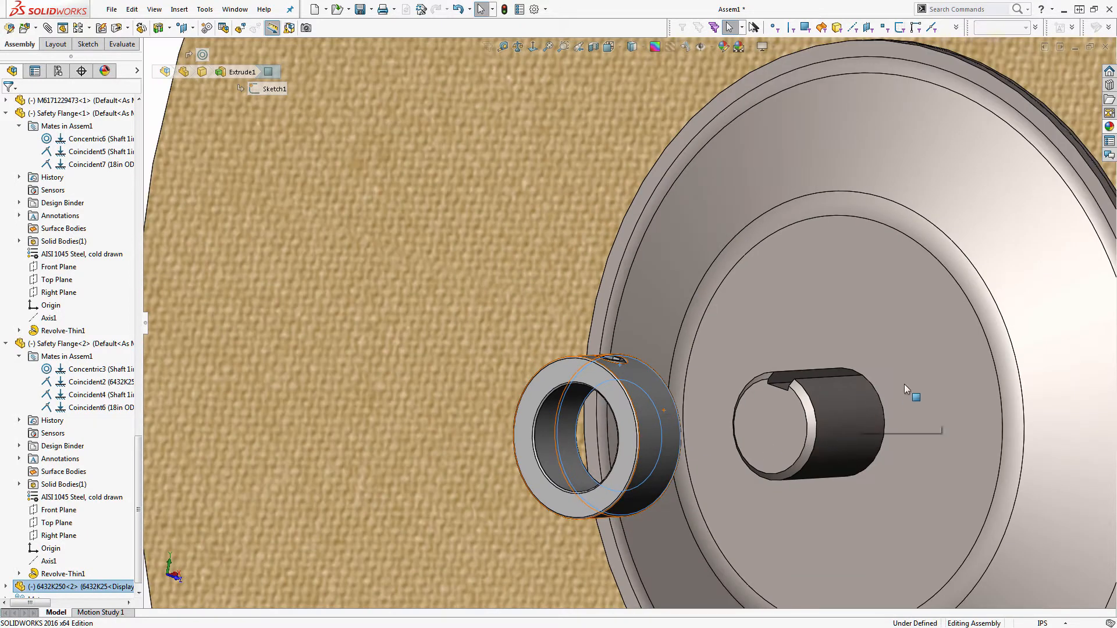
ctrl+click(909, 378)
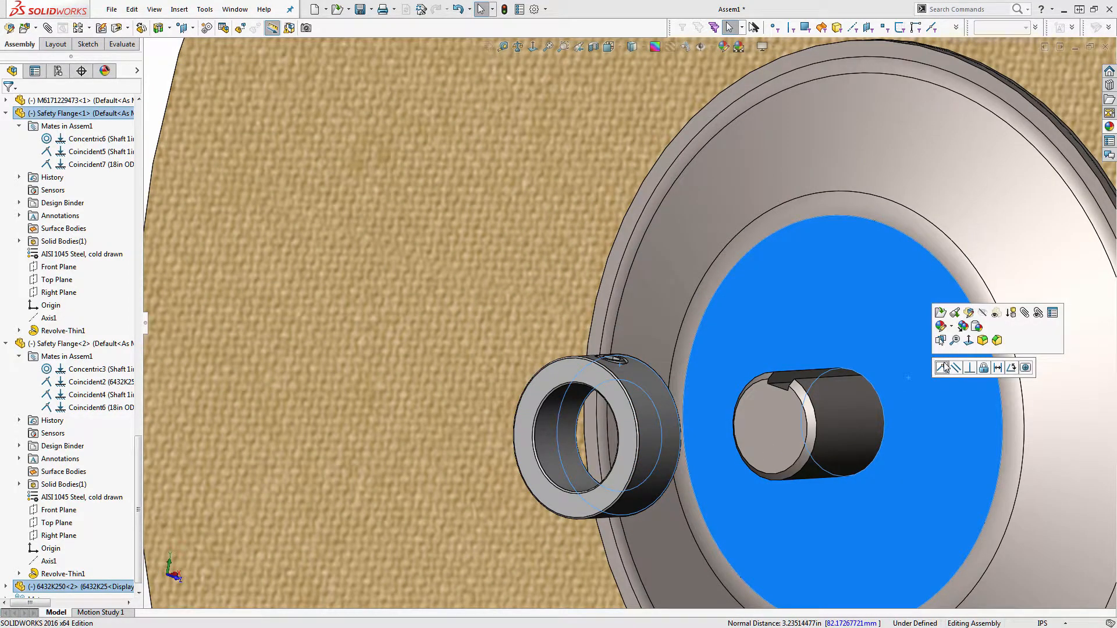
click(943, 364)
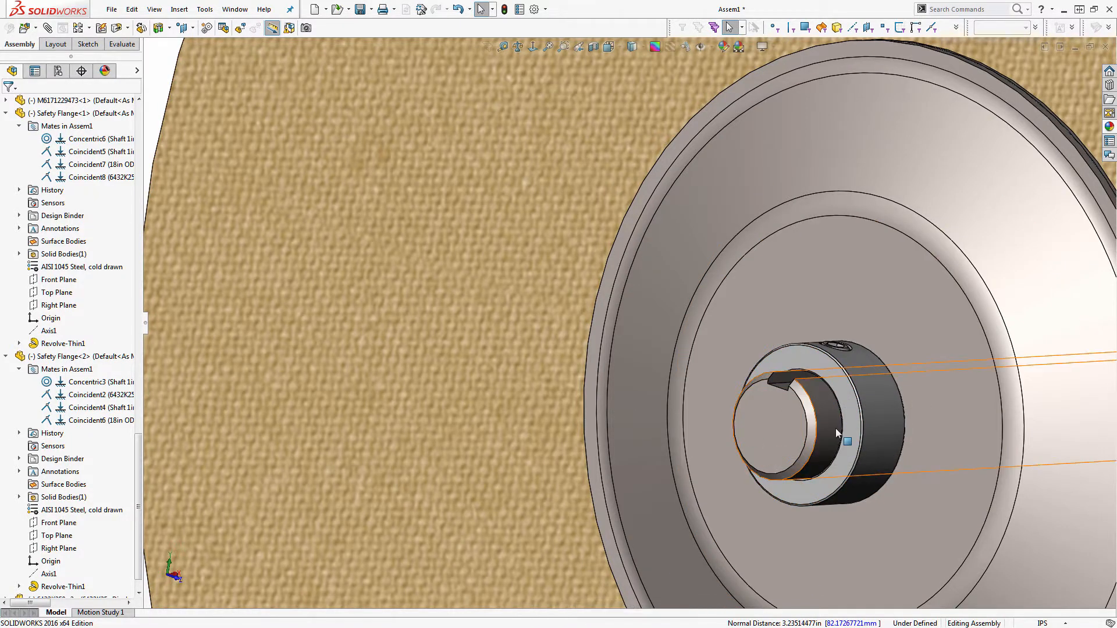
Slide the wheel-end collar stack slightly toward the shaft end and mate the second collar's Top Plane coincident with the shaft's Top Plane
drag(850, 408, 824, 408)
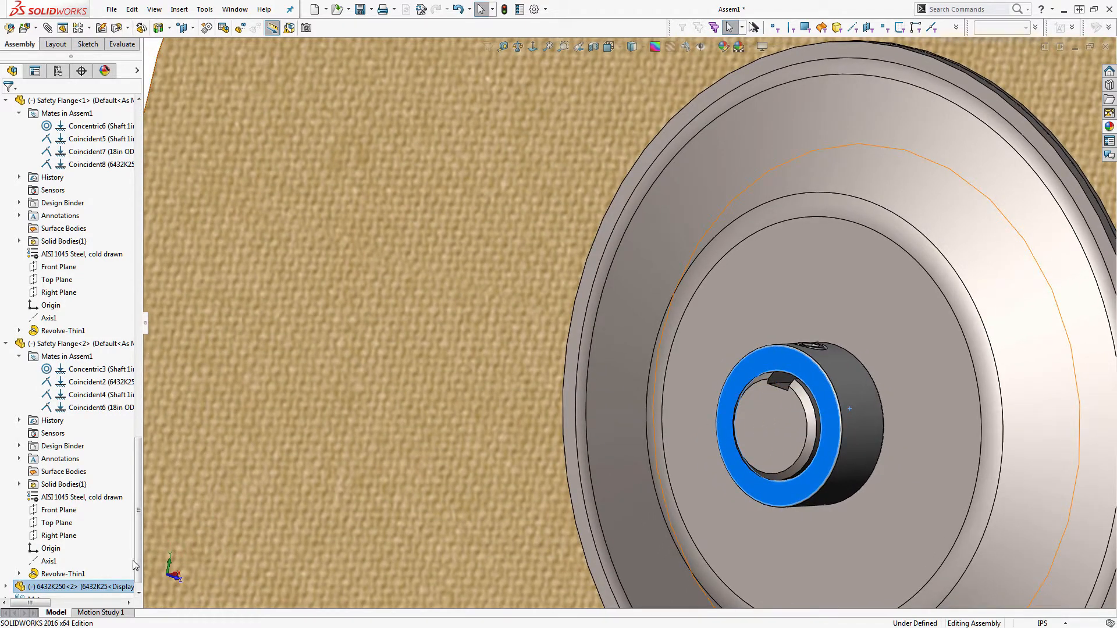
scroll(11, 536, down, 3)
scroll(59, 535, down, 1)
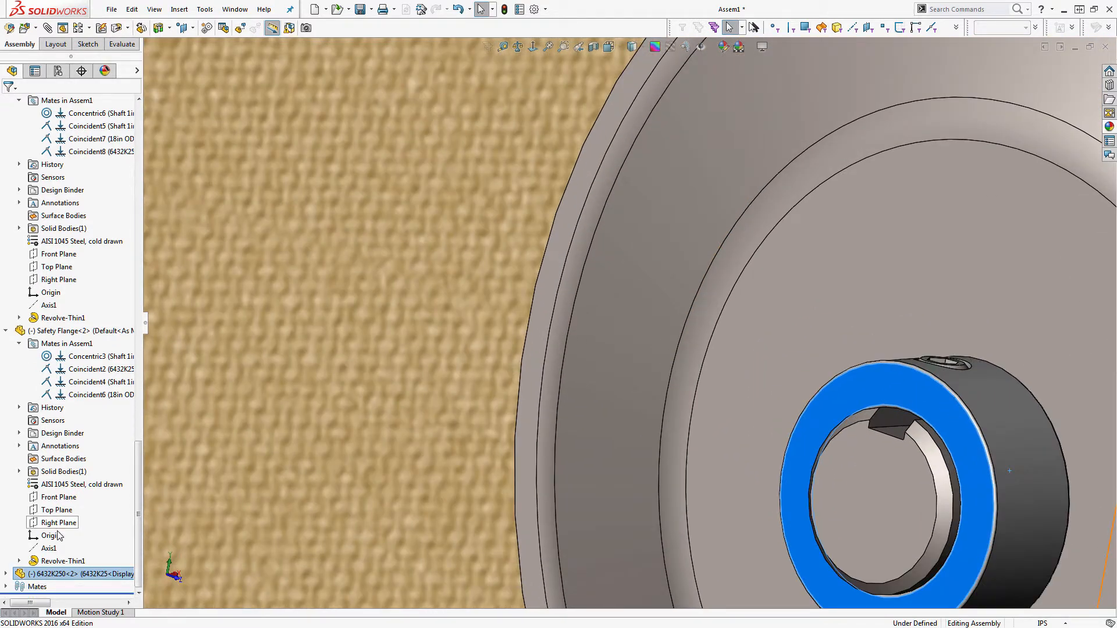
click(13, 573)
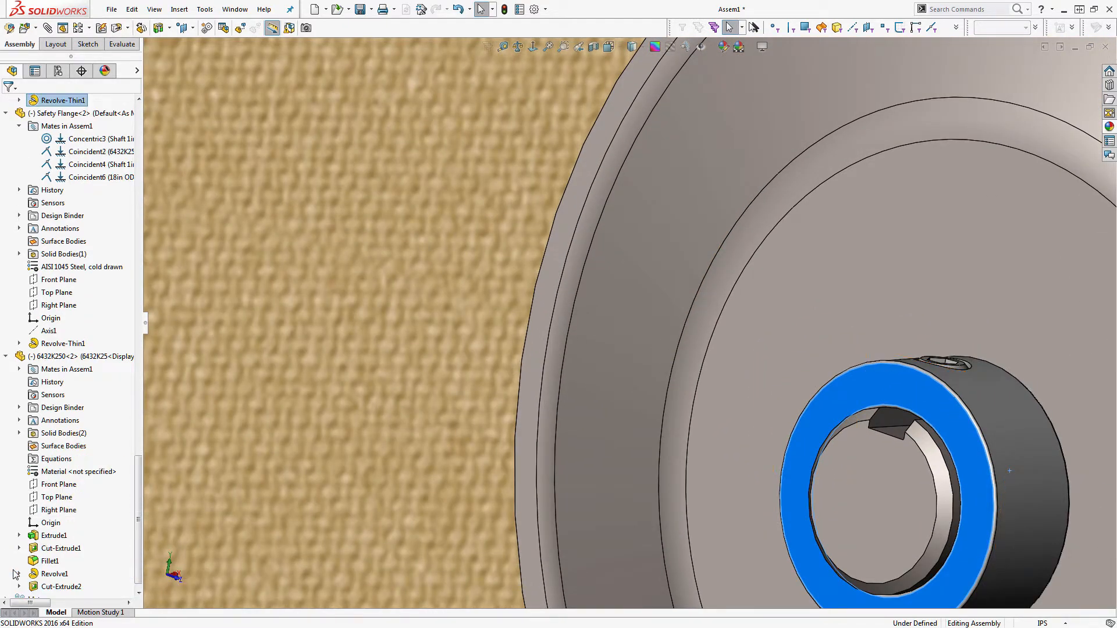
click(57, 497)
scroll(90, 238, up, 10)
scroll(90, 237, up, 11)
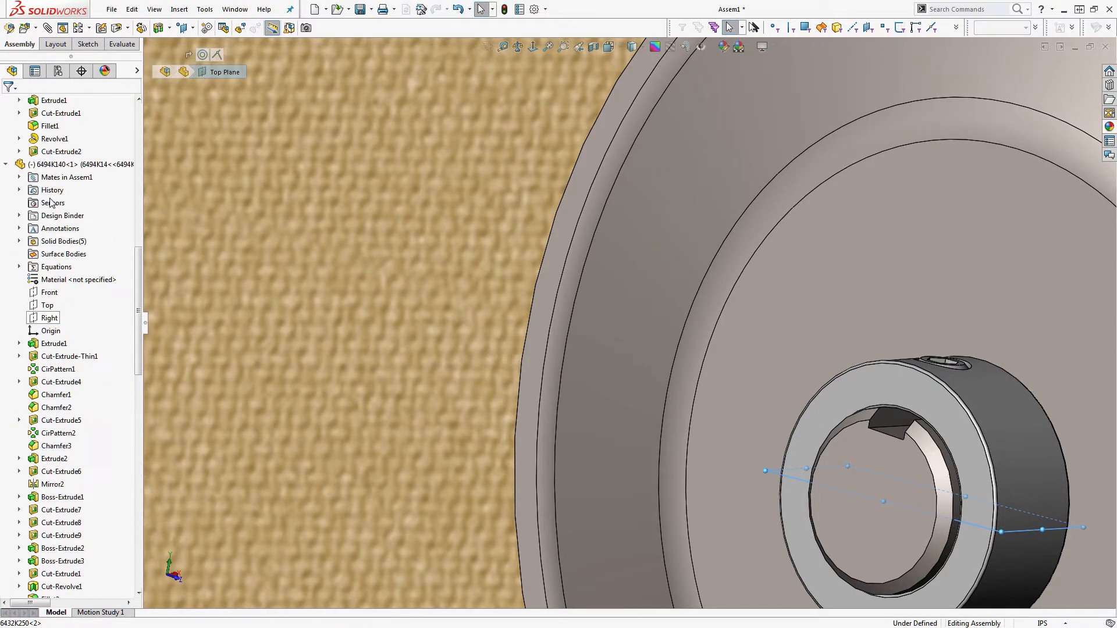
scroll(544, 131, up, 4)
scroll(66, 201, up, 8)
scroll(50, 202, up, 5)
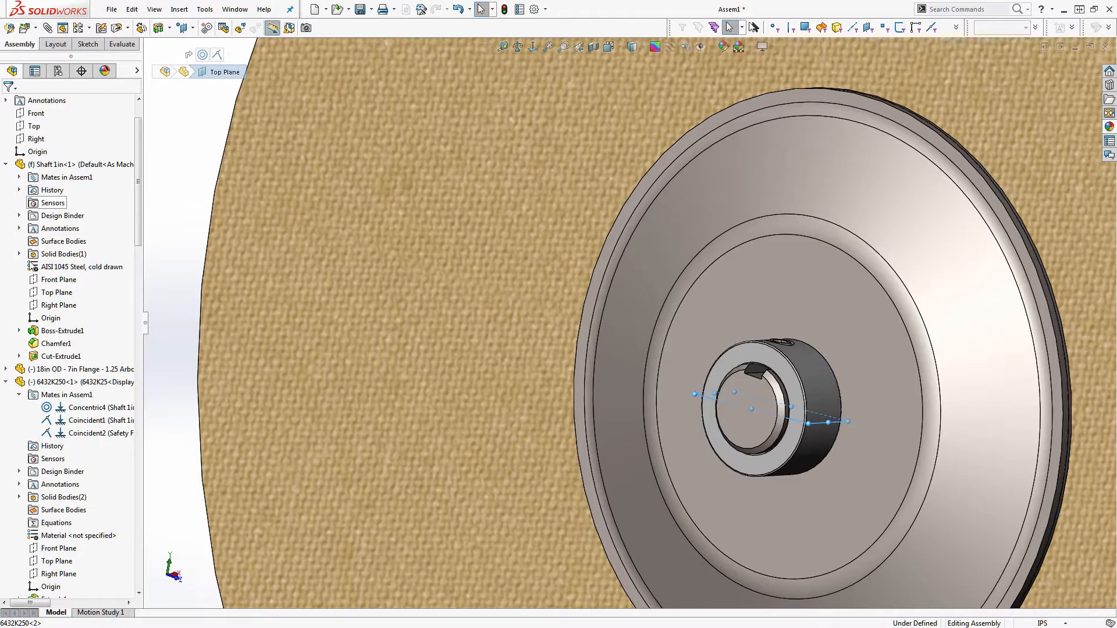
ctrl+click(50, 294)
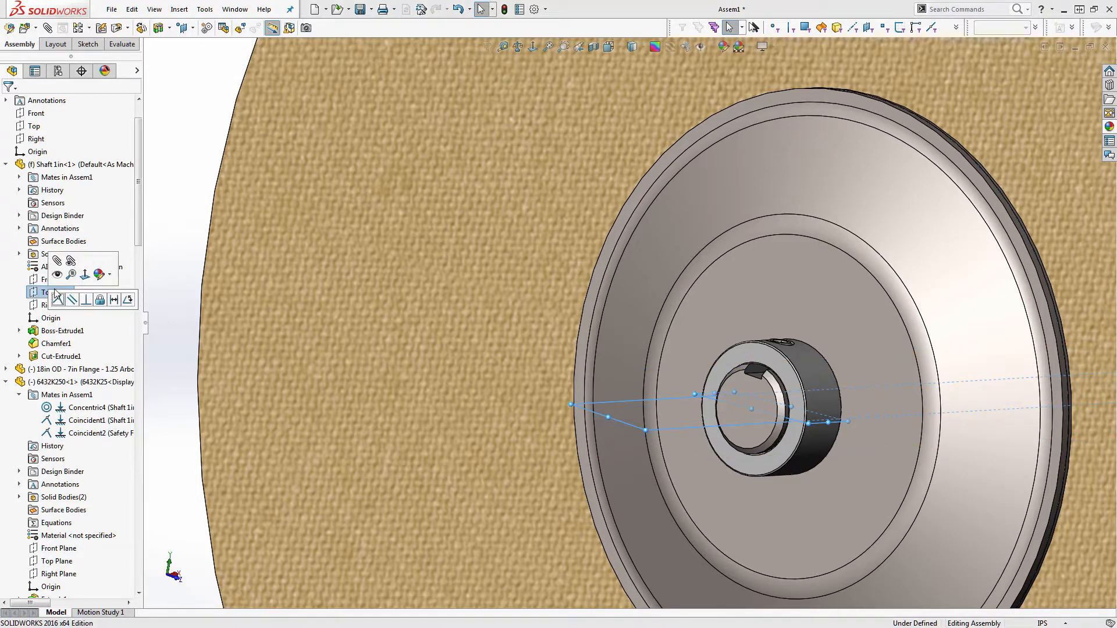
click(59, 301)
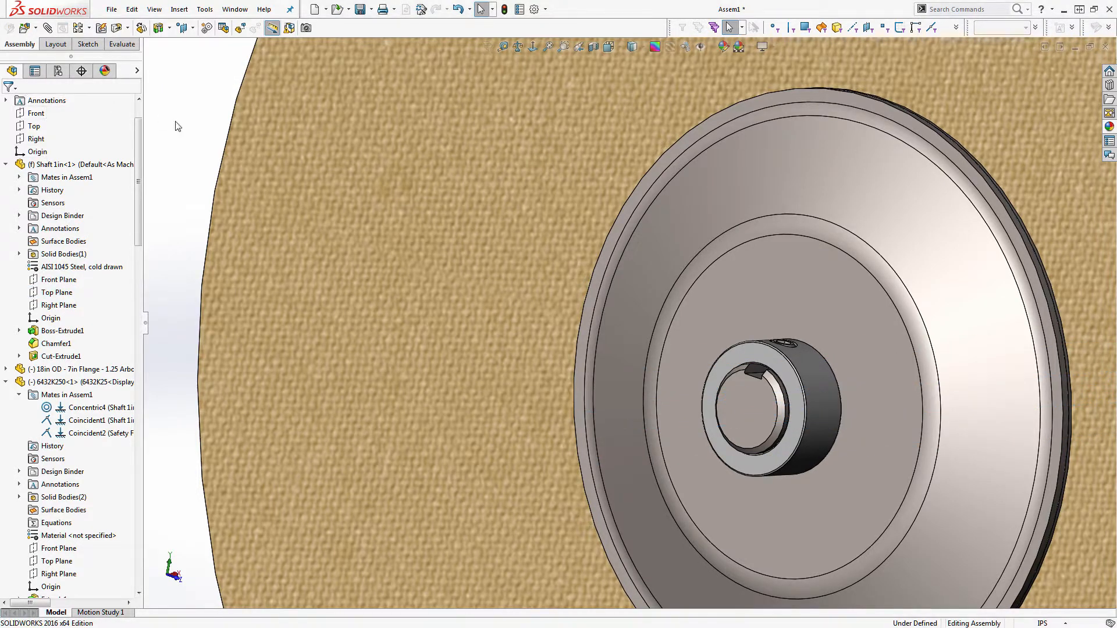
Mirror the buffing wheel, both safety flanges, both collars and the bearing about the assembly's Right plane with Mirror Components
scroll(466, 204, up, 8)
middle_drag(578, 261, 514, 343)
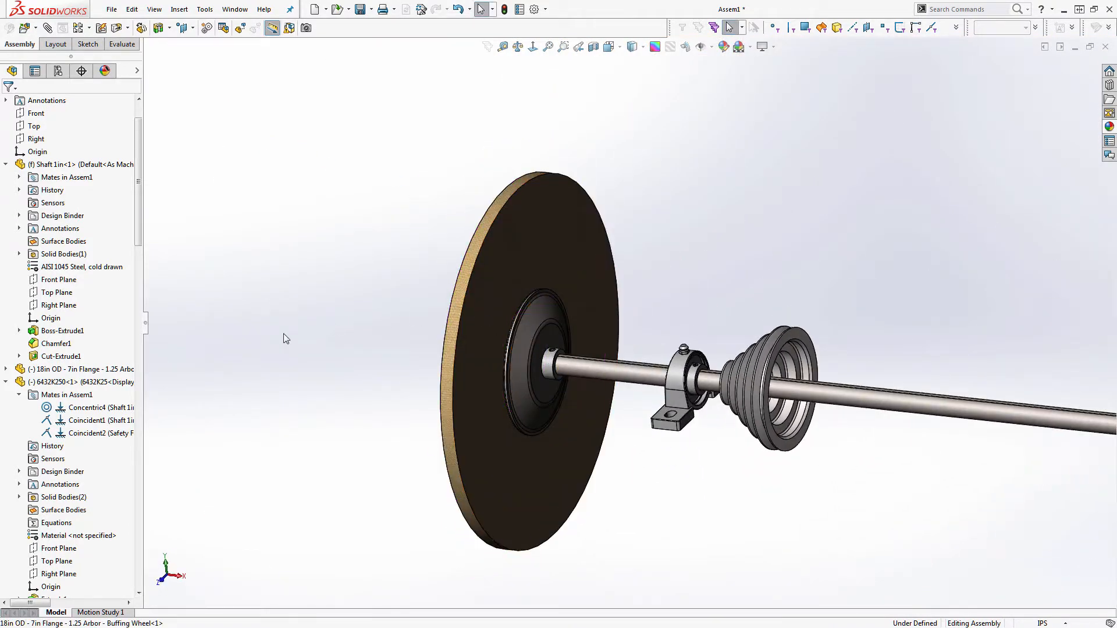
scroll(640, 384, up, 5)
scroll(651, 302, down, 3)
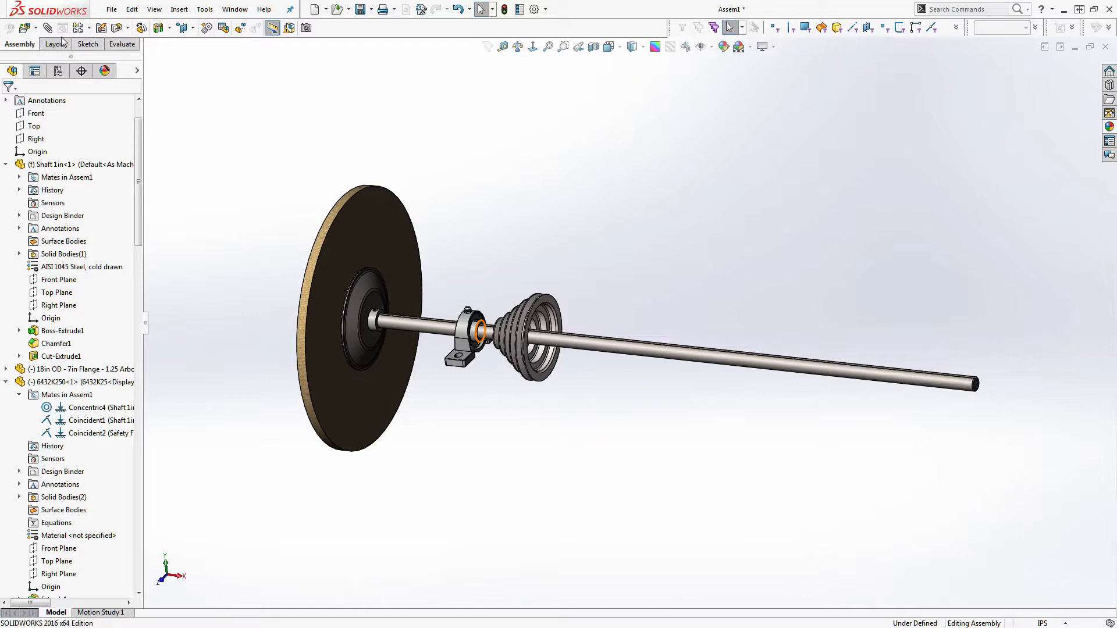
click(89, 28)
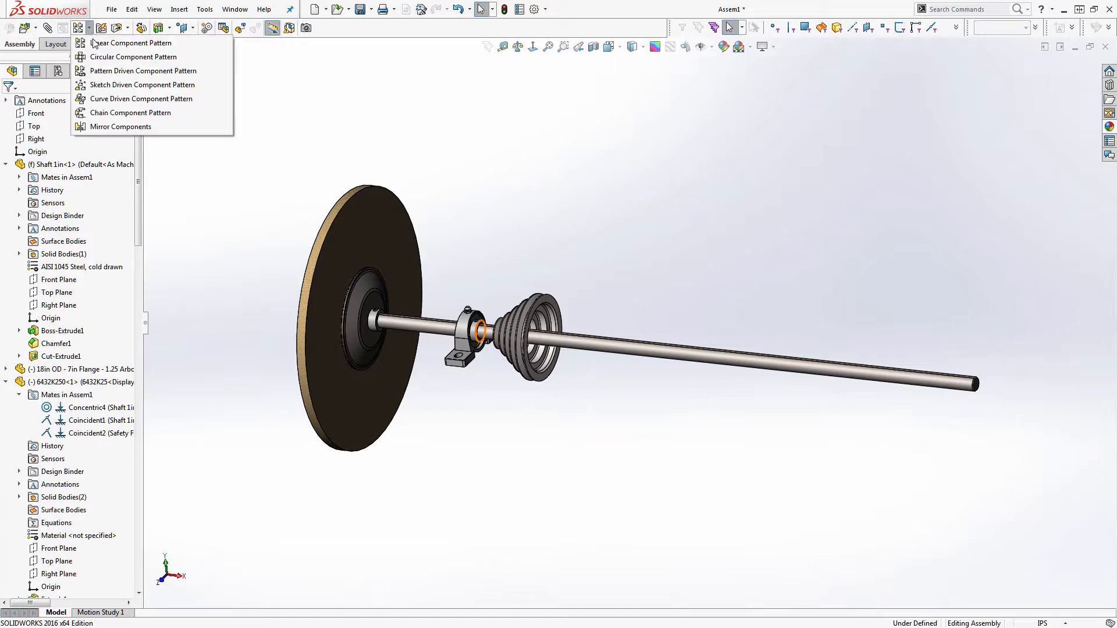
click(93, 127)
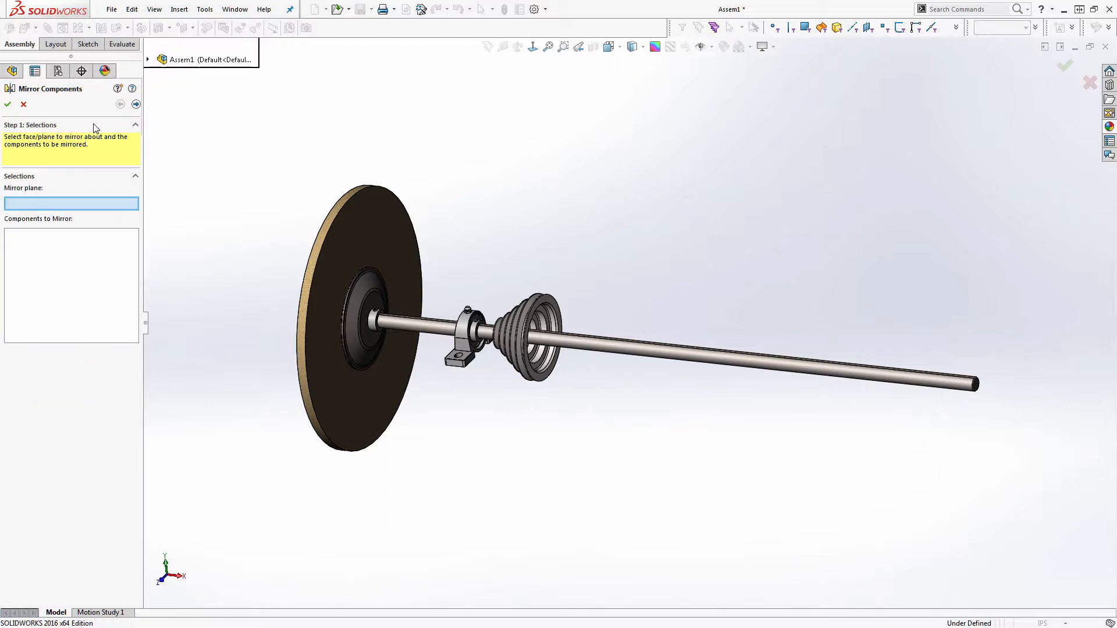
middle_drag(170, 195, 229, 170)
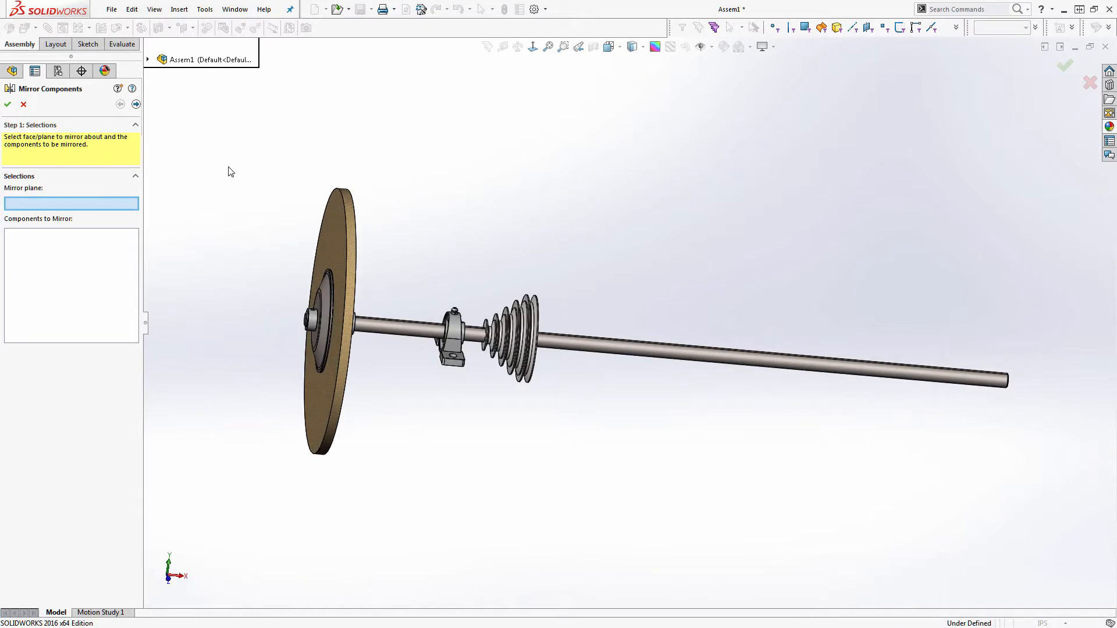
drag(238, 139, 480, 522)
click(149, 60)
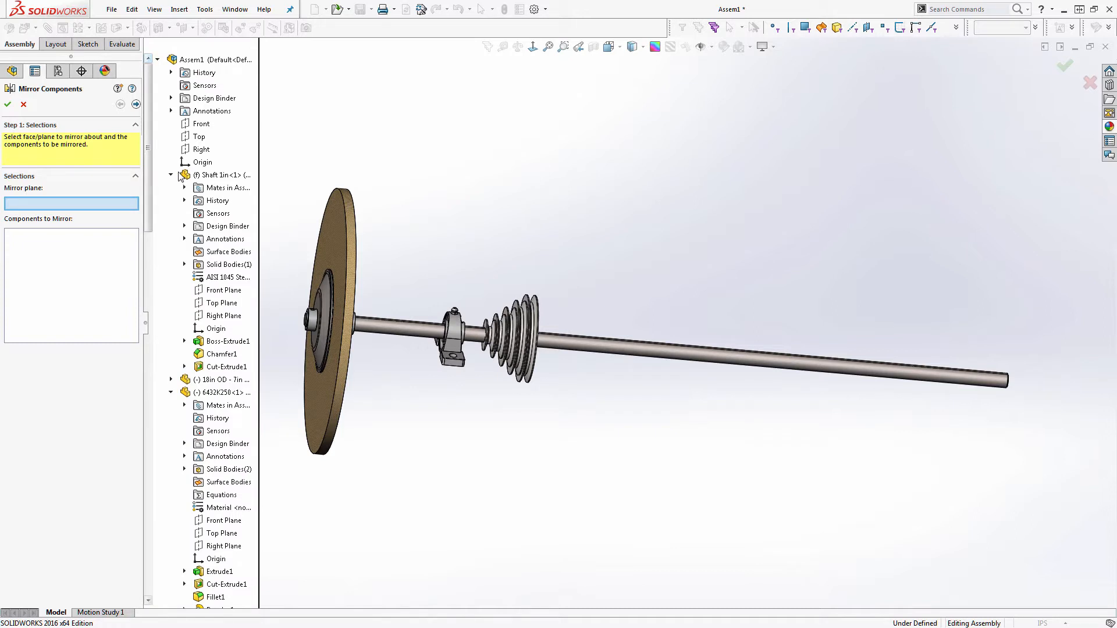
click(200, 150)
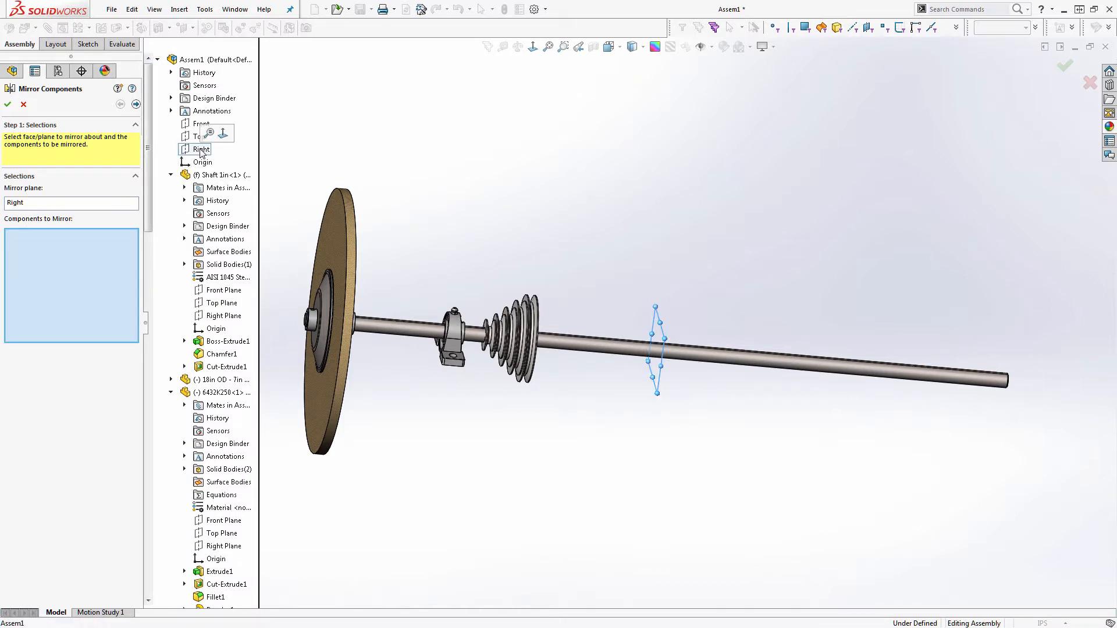
drag(279, 132, 475, 511)
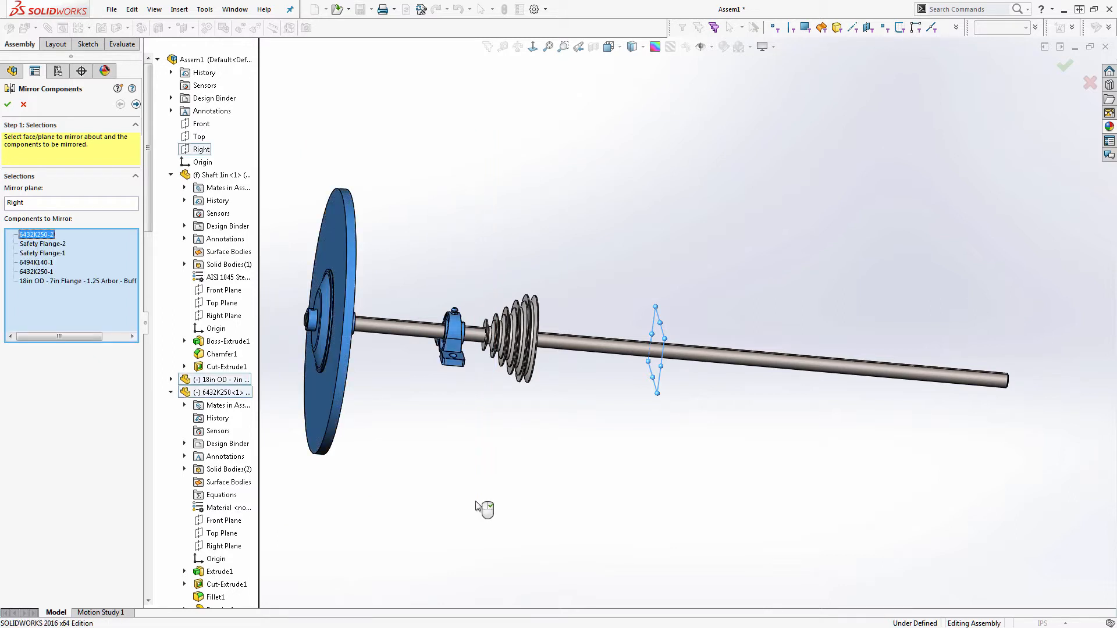
click(7, 104)
Slide the original bearing inward along the shaft and move the step pulley between the two bearings
scroll(442, 378, down, 4)
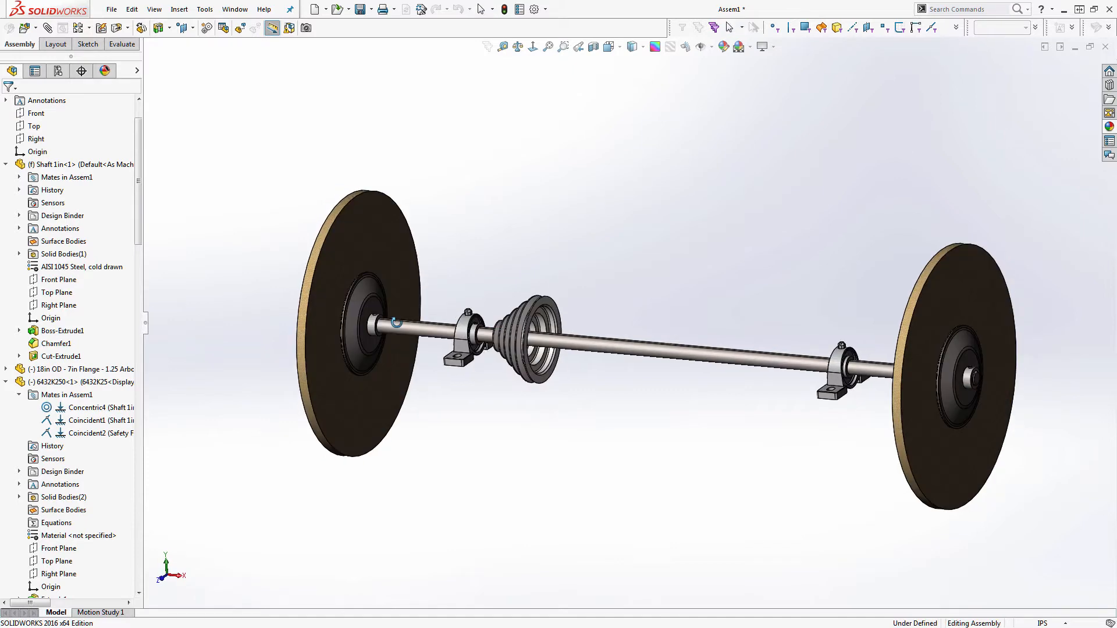
drag(459, 316, 670, 372)
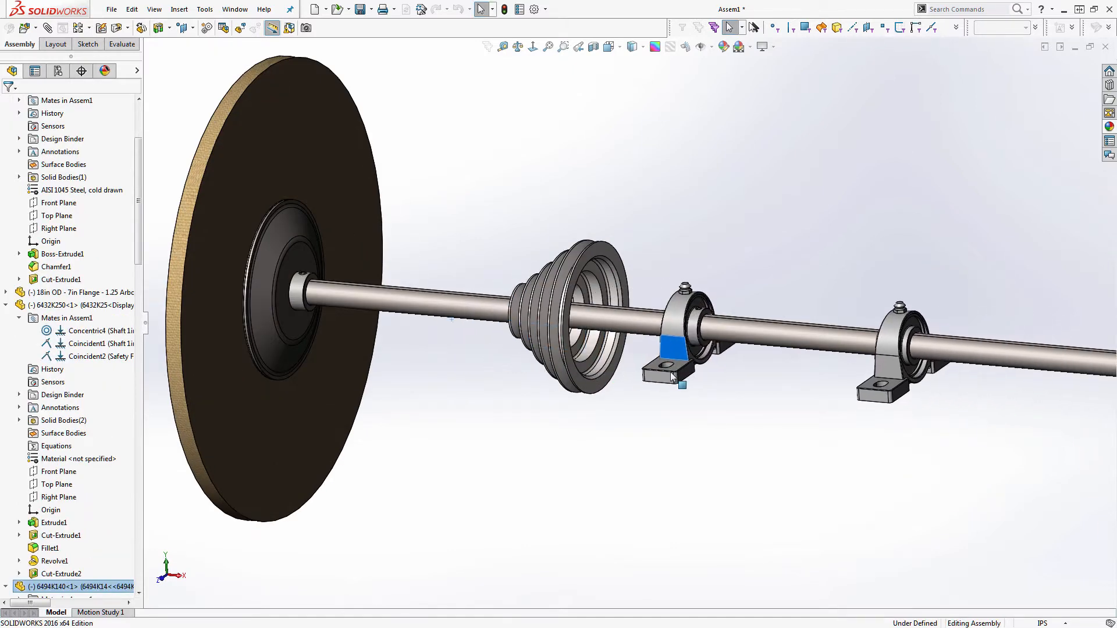
drag(544, 304, 751, 348)
click(644, 486)
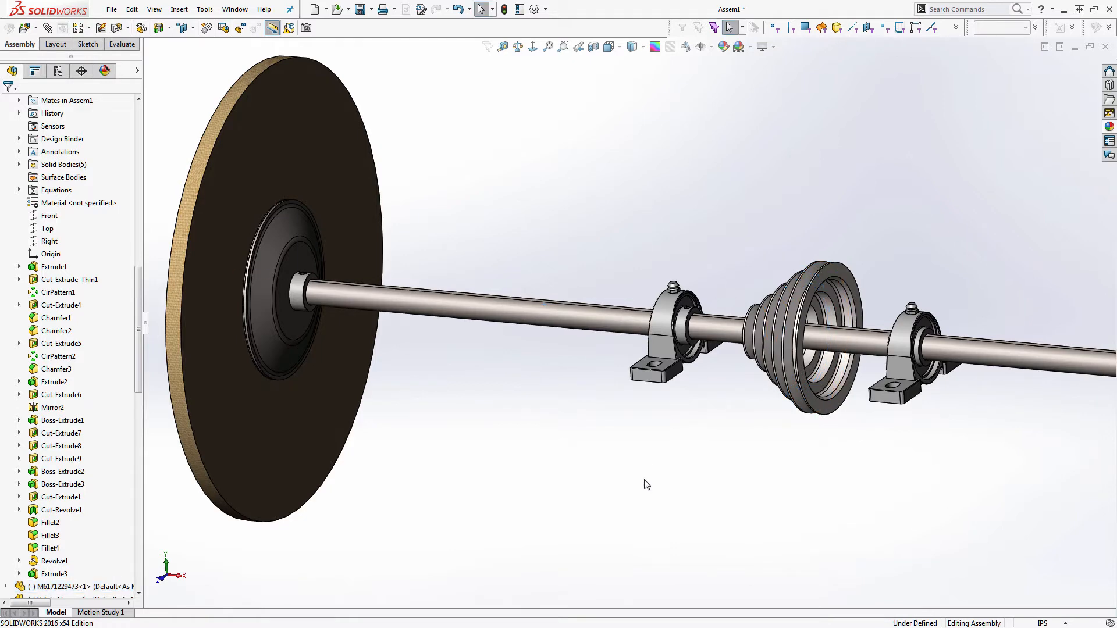
Slide the original bearing outward along the shaft toward the buffing wheel, and bring it back slightly toward the step pulley
key(f)
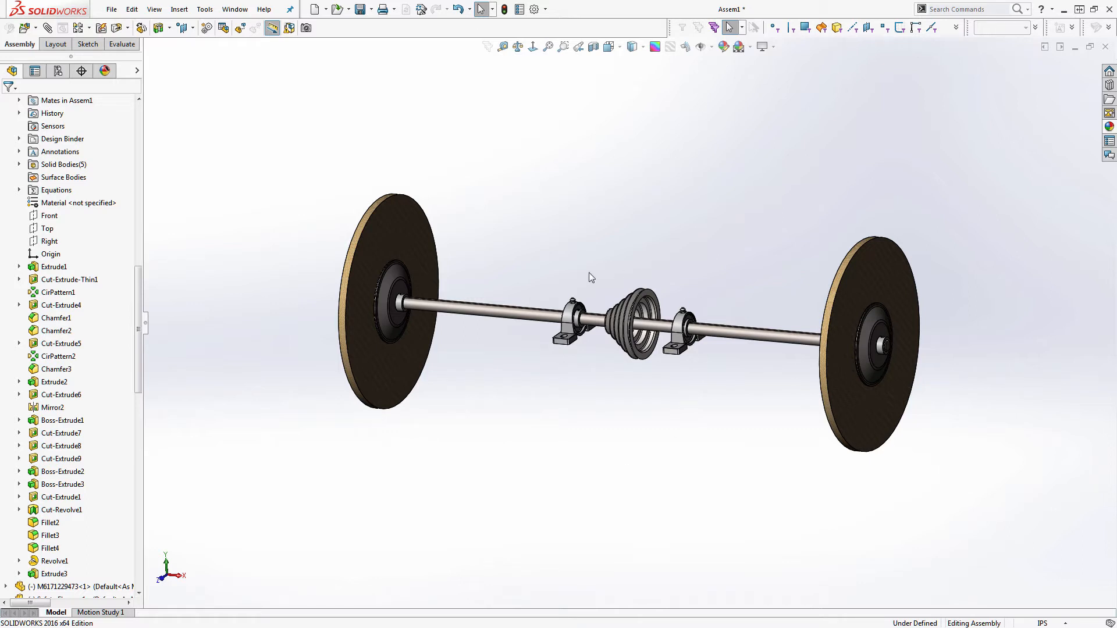
click(573, 321)
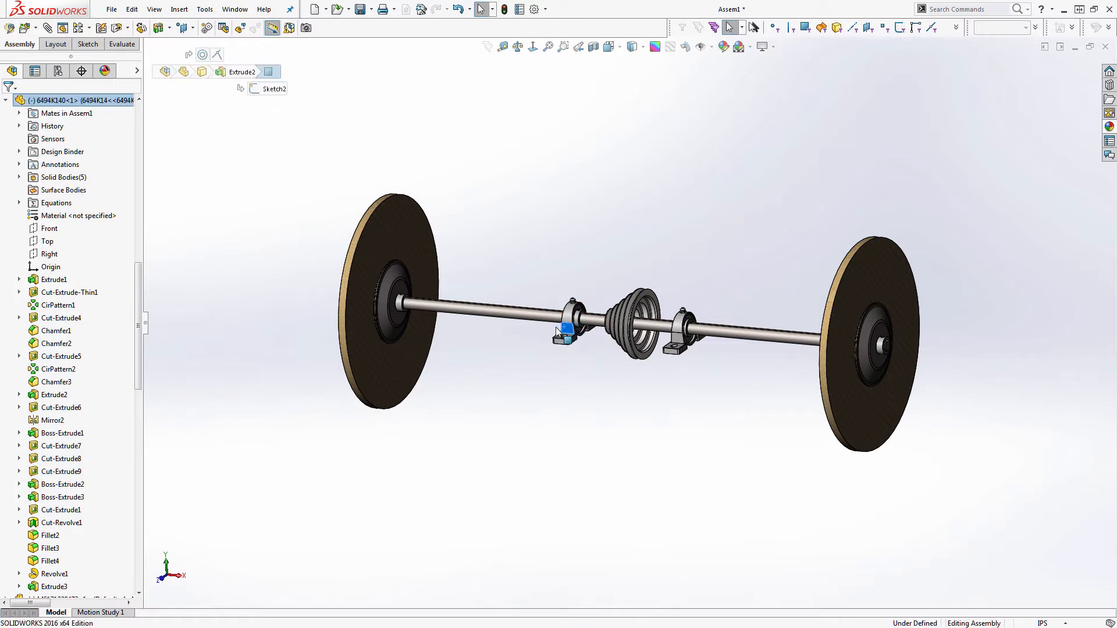
drag(573, 321, 509, 317)
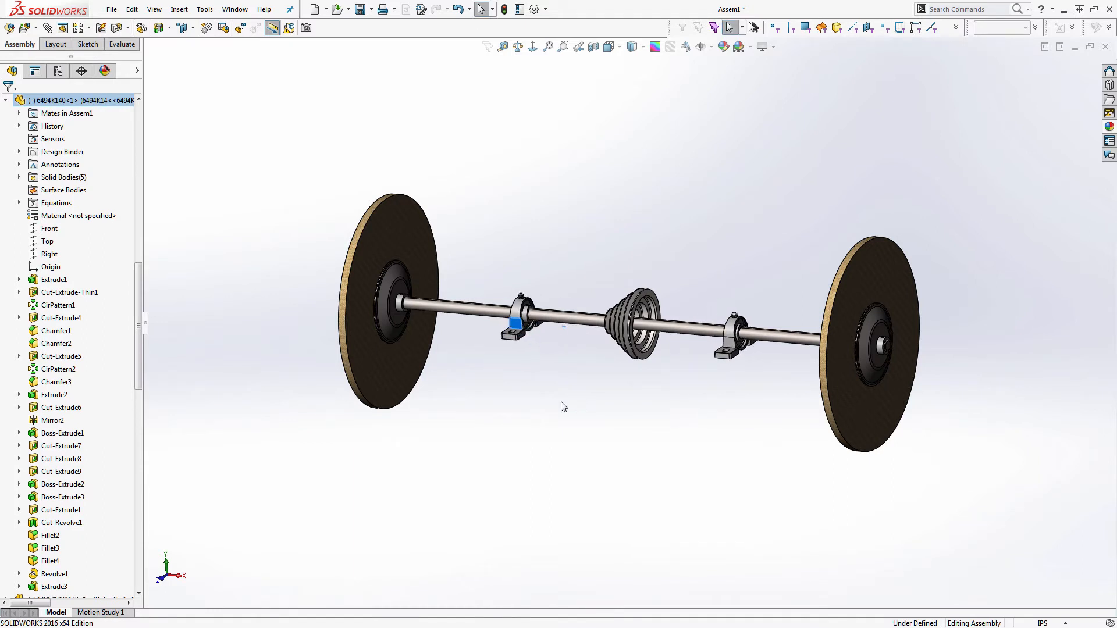
click(529, 424)
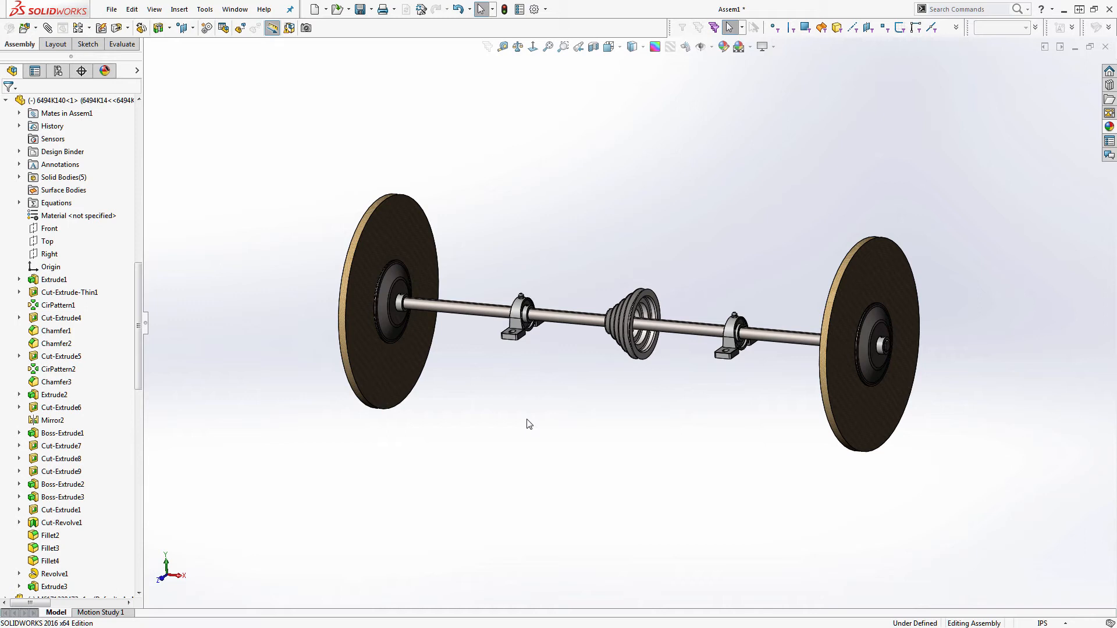
click(521, 320)
drag(521, 320, 534, 332)
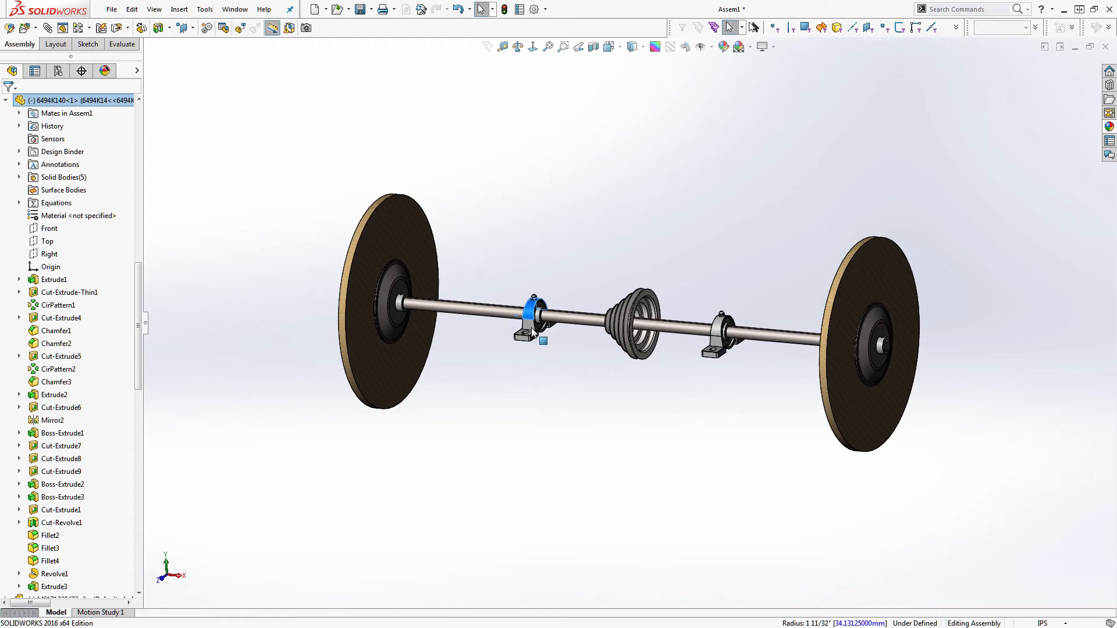